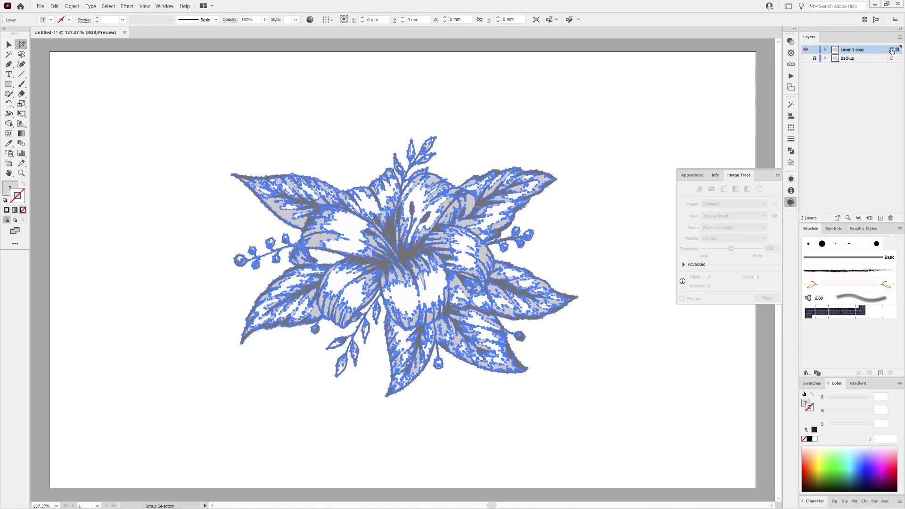
Simplify the paths of the traced flower artwork with a Simplify Curve value of 34% and deselect it
left_click_drag(430, 204, 448, 233)
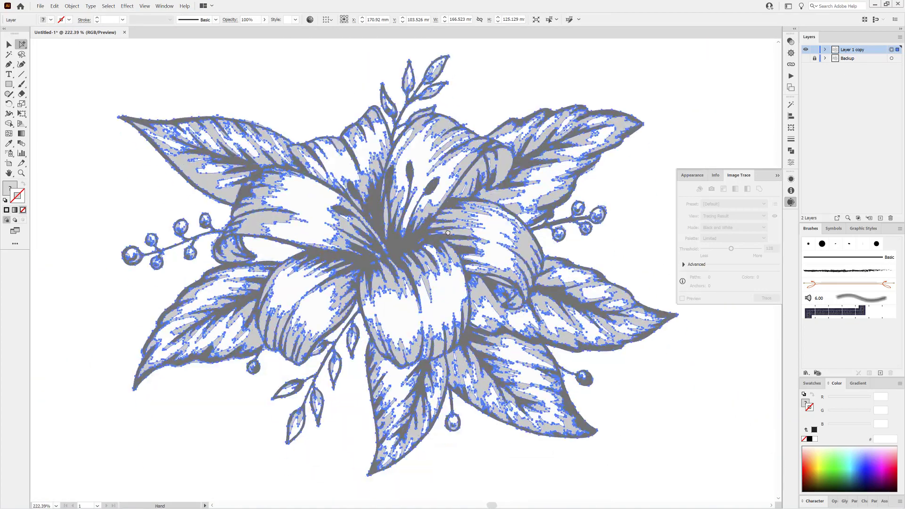
left_click_drag(506, 203, 505, 208)
left_click(71, 5)
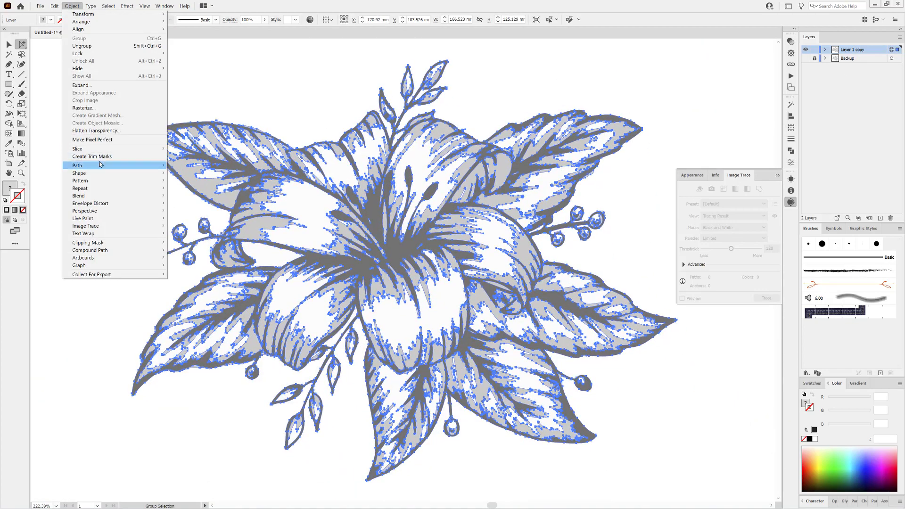
mouse_move(102, 165)
left_click(200, 208)
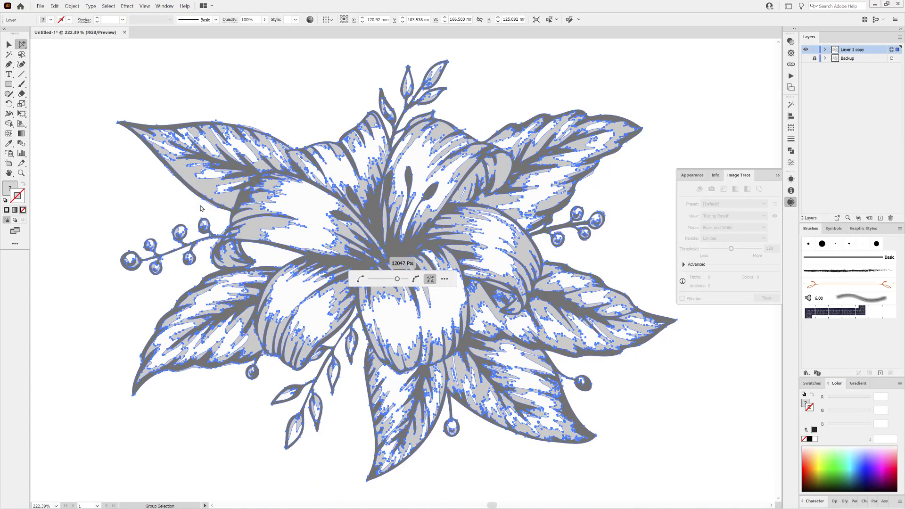
left_click(445, 276)
left_click_drag(700, 113, 696, 113)
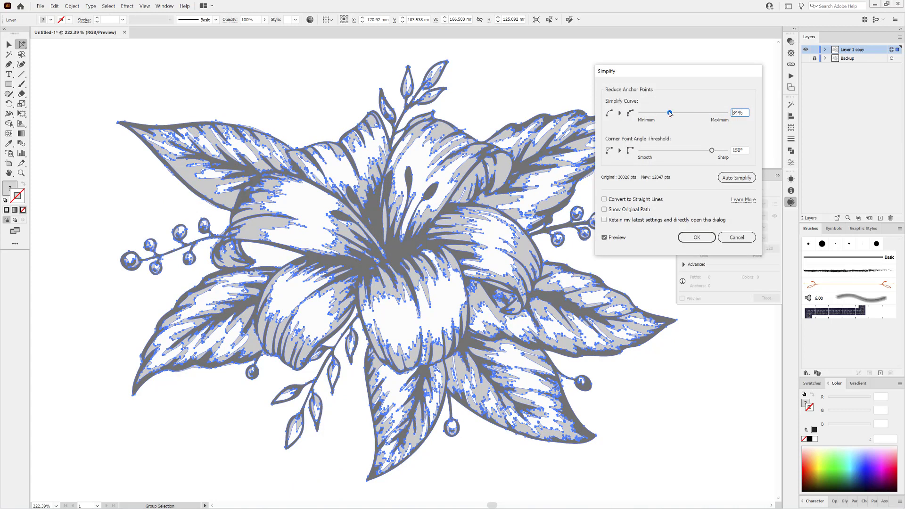
left_click(696, 237)
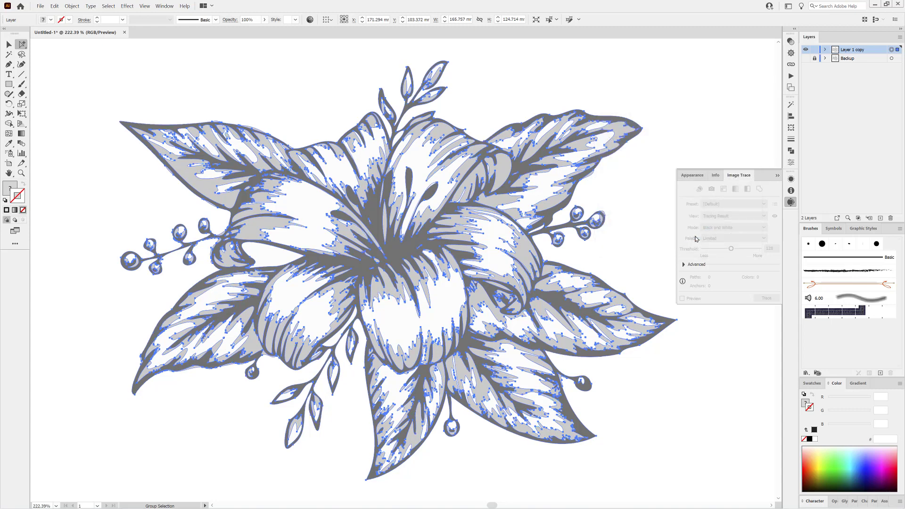
left_click(639, 193)
Select all dark grey linework by fill colour using the Magic Wand with tolerance 0 and cut it
left_click_drag(476, 157, 504, 157)
left_click_drag(541, 288, 513, 289)
left_click_drag(552, 267, 535, 222)
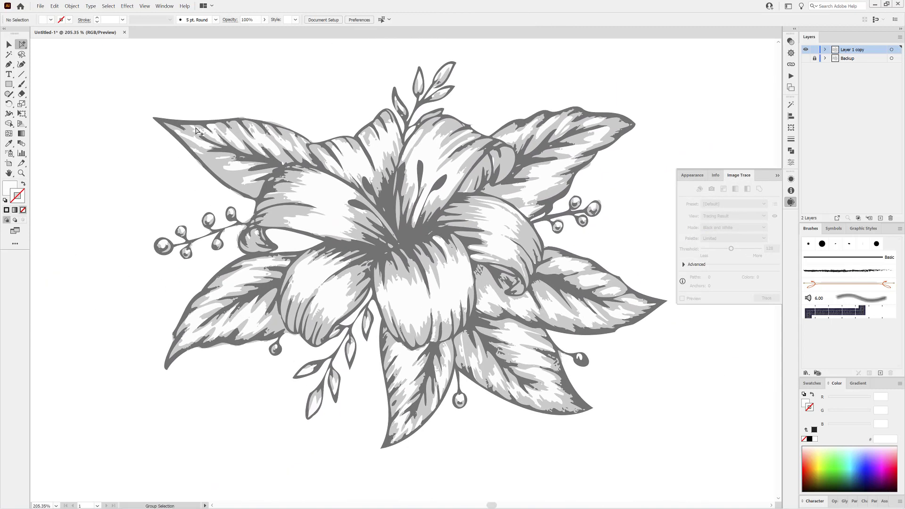
key("y")
left_click(790, 104)
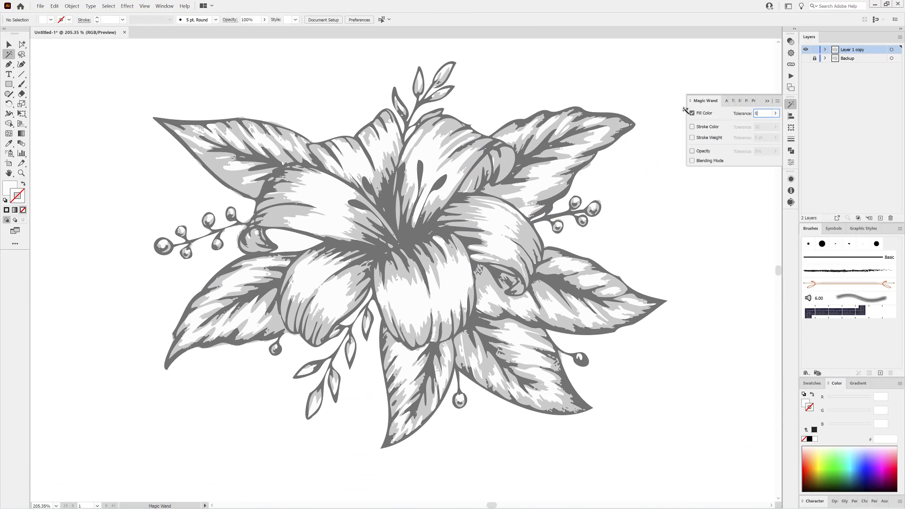
left_click(407, 240)
left_click(54, 5)
left_click(58, 32)
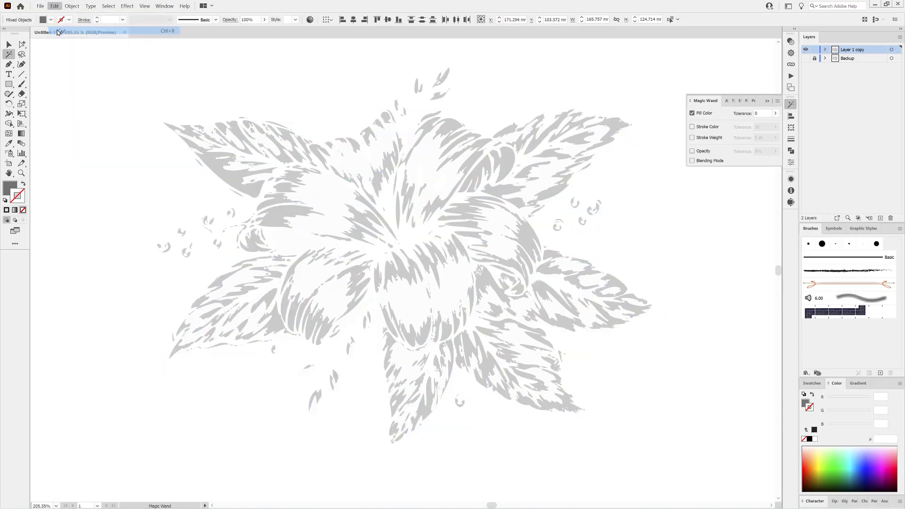
Create a new layer above Layer 1 copy, paste the linework in place on it and lock the layer
left_click(879, 218)
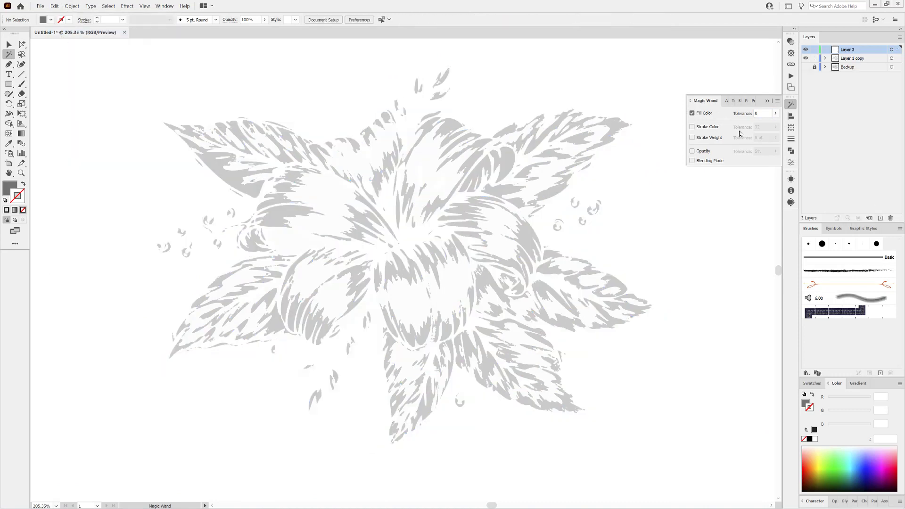
left_click(55, 6)
left_click(70, 68)
left_click(814, 50)
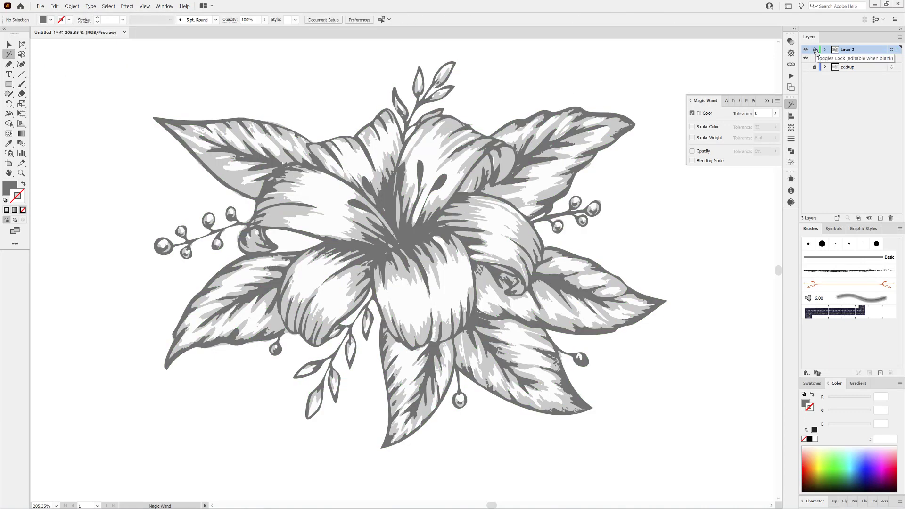
Recolor all remaining fills on Layer 1 copy from grey to soft green through Recolor Artwork
left_click(852, 58)
left_click(891, 58)
left_click(310, 20)
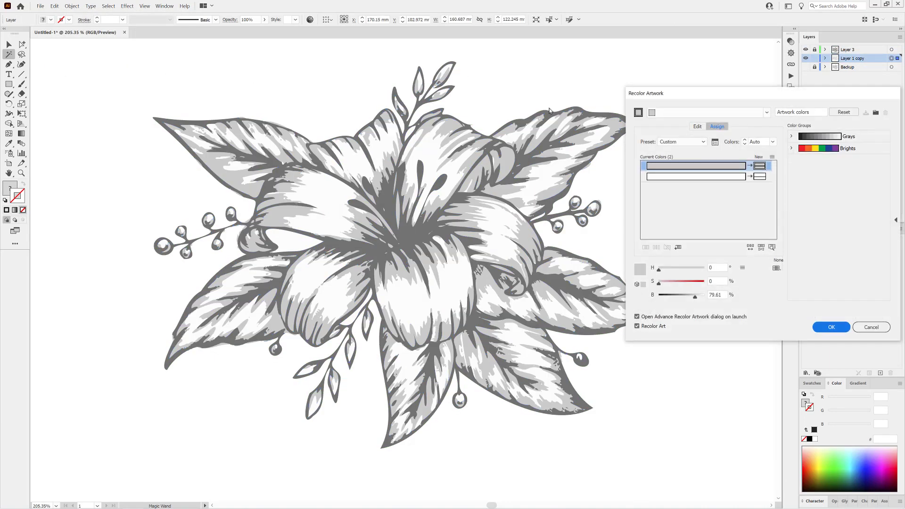
left_click_drag(659, 285, 670, 284)
mouse_move(658, 269)
left_mouse_down()
mouse_move(690, 296)
mouse_move(668, 284)
left_mouse_up()
left_click(831, 327)
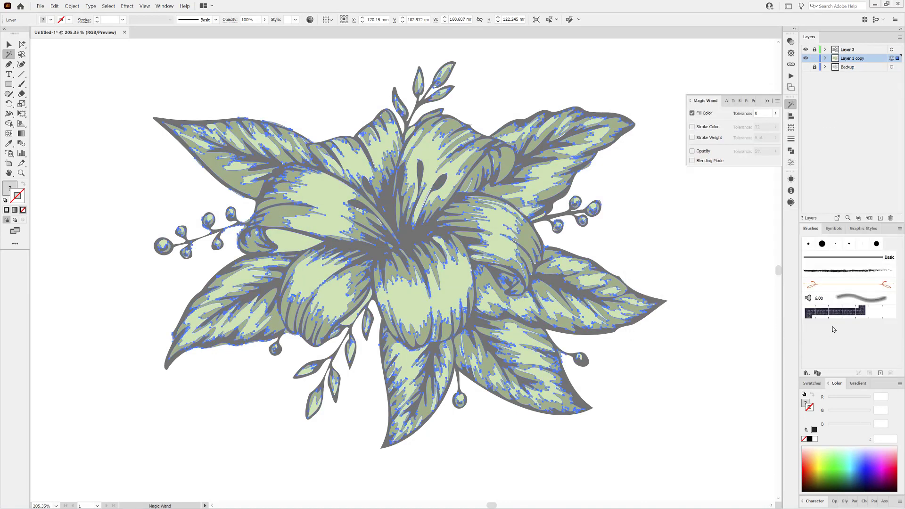
Deselect the artwork and lasso around the outlines of the flower petals to select their green fills
left_click(21, 55)
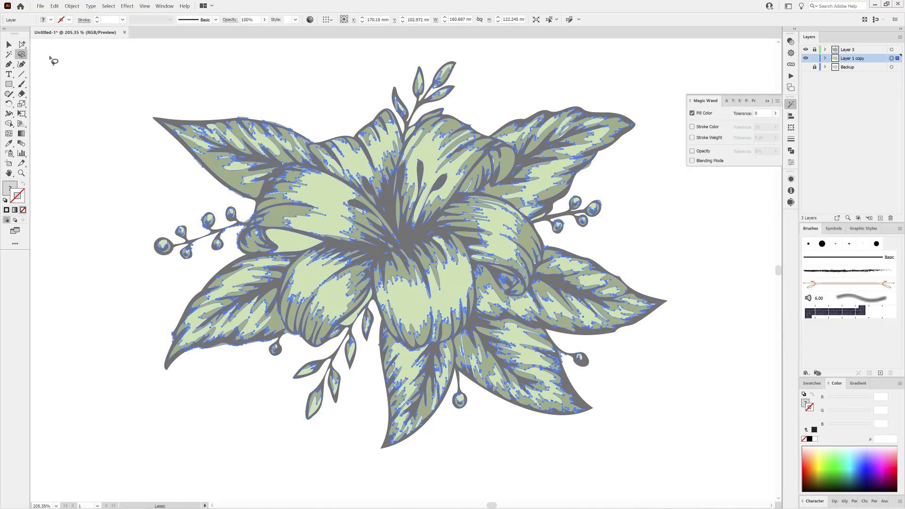
left_click(108, 6)
left_click(123, 29)
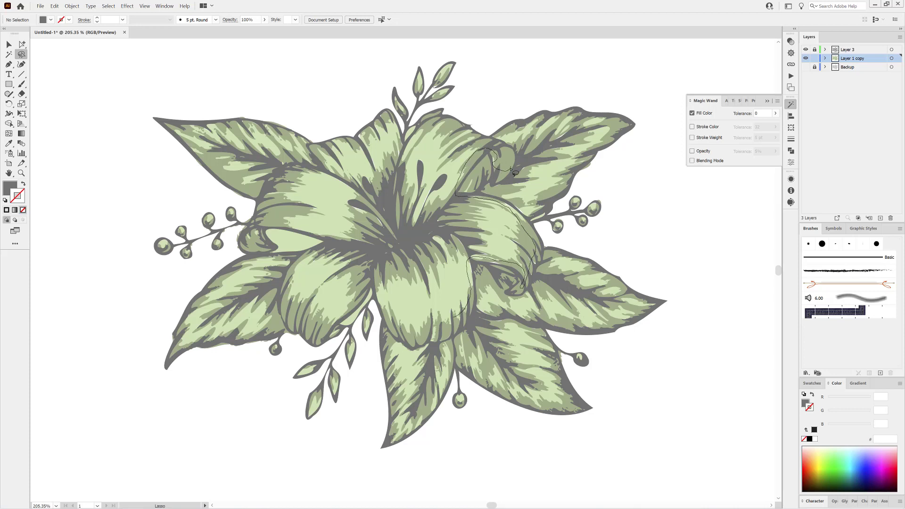
mouse_move(468, 134)
left_mouse_down()
mouse_move(421, 130)
mouse_move(406, 156)
mouse_move(394, 127)
mouse_move(380, 122)
mouse_move(322, 159)
left_mouse_up()
mouse_move(267, 230)
left_mouse_down()
mouse_move(301, 226)
mouse_move(327, 238)
mouse_move(286, 294)
mouse_move(304, 329)
left_mouse_up()
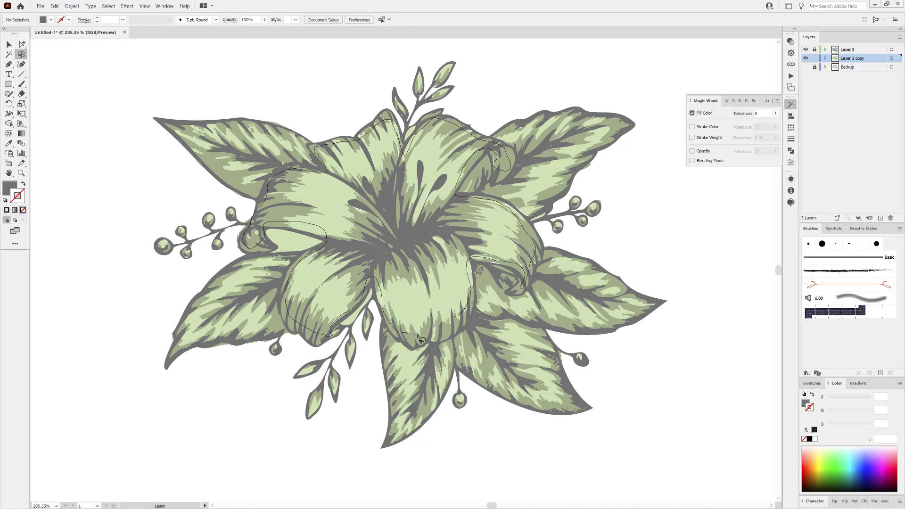
left_click_drag(456, 322, 456, 325)
scroll(235, 240, "up", 8)
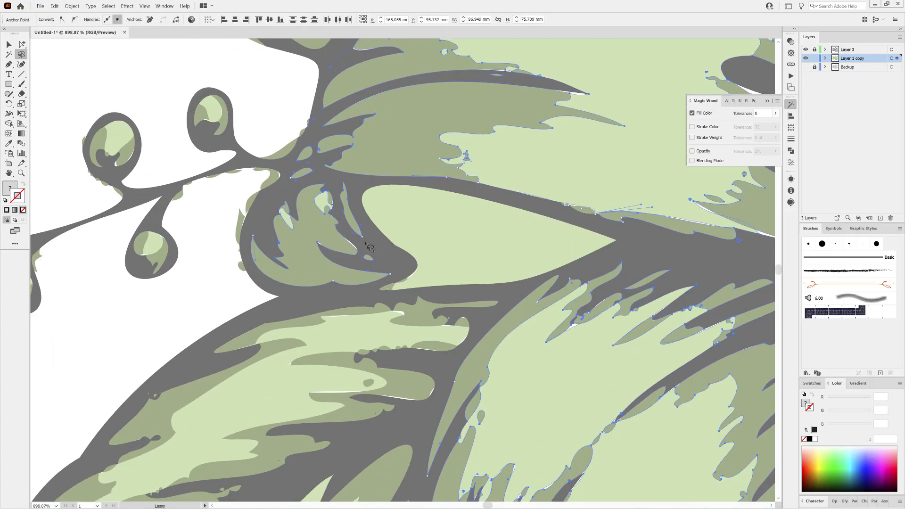
scroll(370, 247, "down", 7)
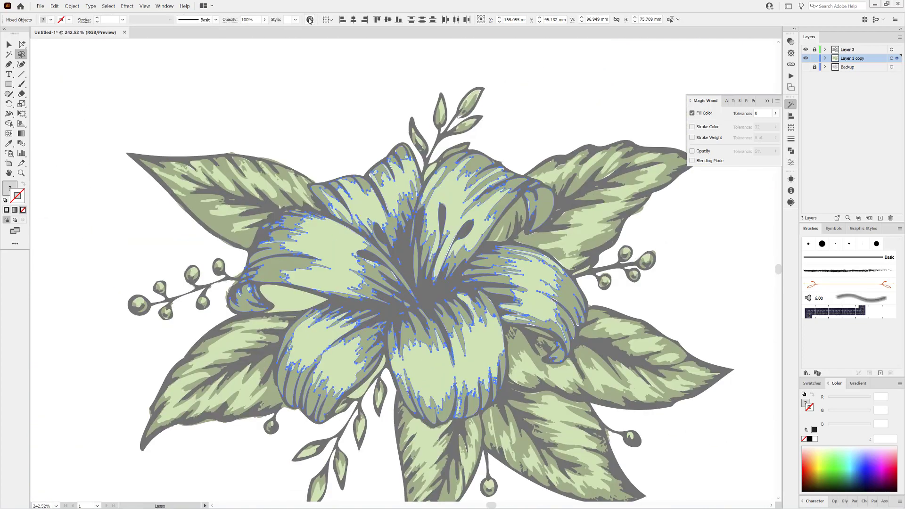
Recolor the selected petal fills purple by setting the hue to 300° in Recolor Artwork
left_click(670, 19)
left_click(697, 127)
left_click_drag(692, 268, 701, 267)
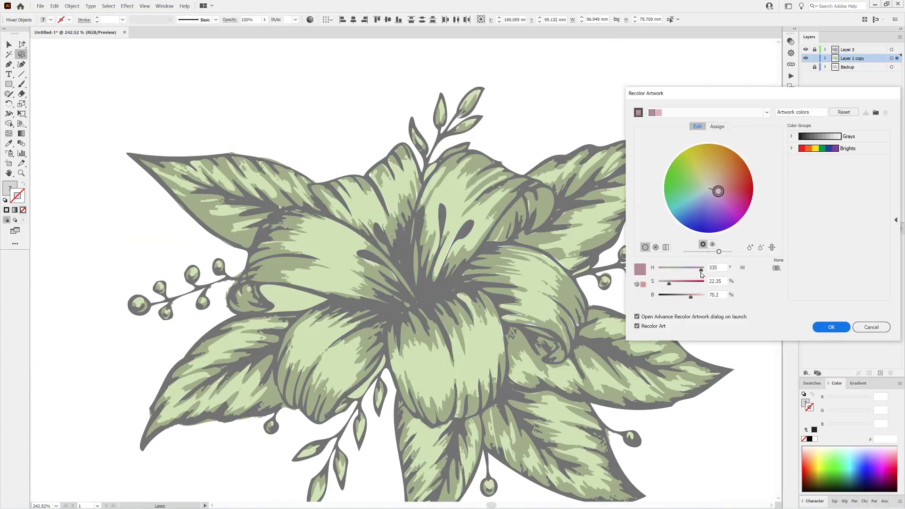
type("300")
left_click(725, 281)
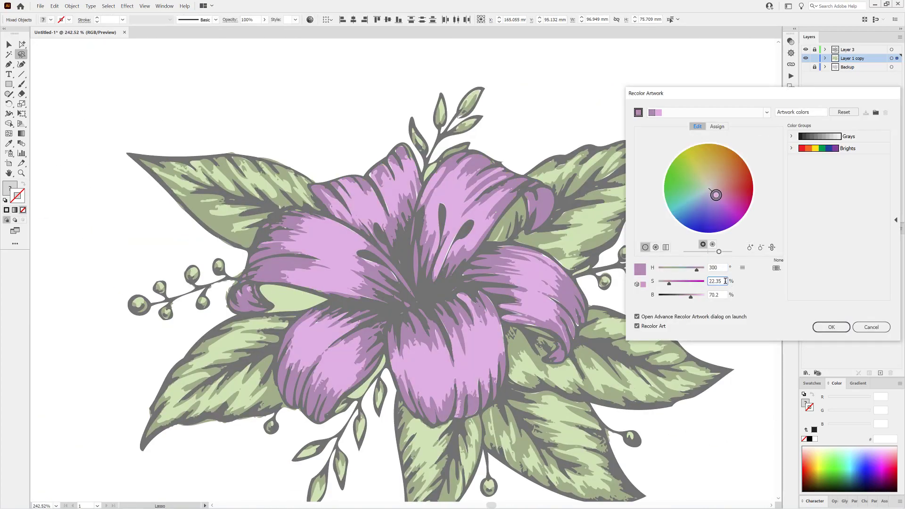
left_click(831, 327)
Move the purple petals onto a new layer by cutting and pasting them in place, and hide that layer
left_click(54, 5)
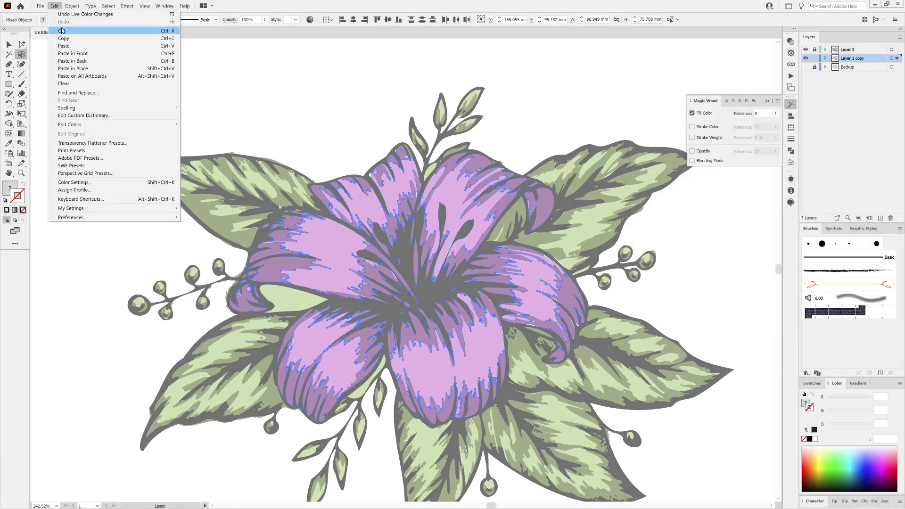
left_click(66, 31)
left_click(879, 218)
left_click(54, 5)
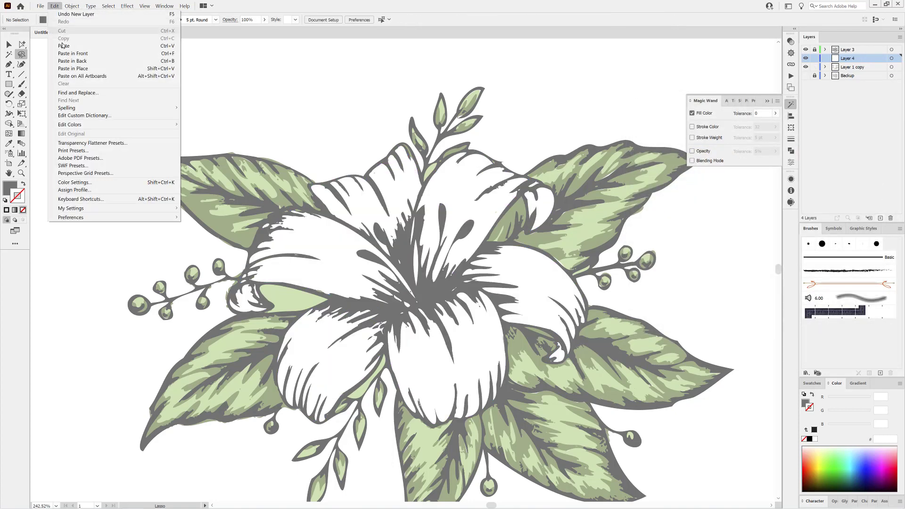
left_click(66, 69)
left_click(805, 58)
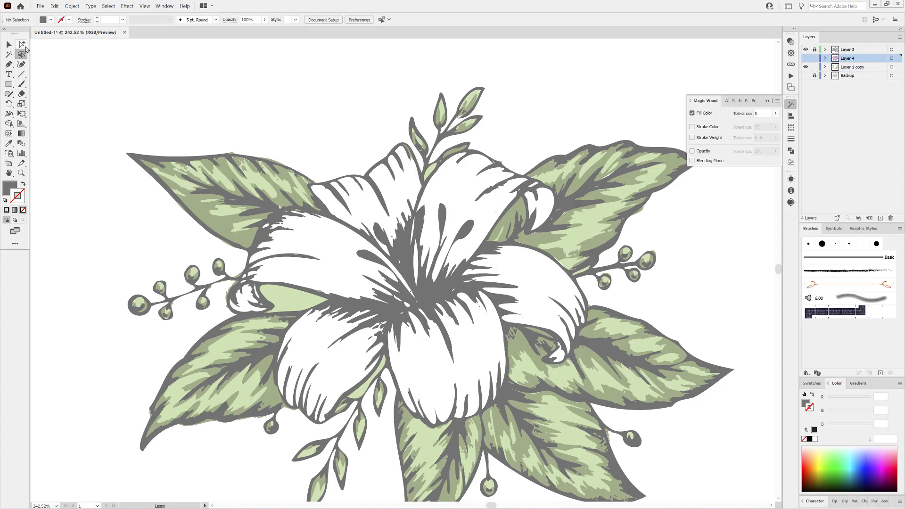
Lock Layer 4 and lasso the leftover green fragments in the upper and left petals on Layer 1 copy
scroll(477, 196, "up", 5)
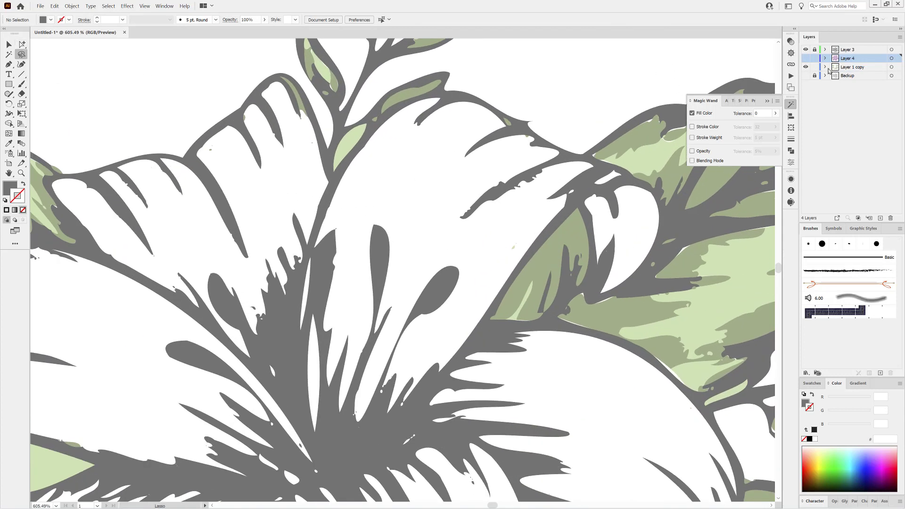
left_click(814, 58)
left_click_drag(502, 125, 530, 144)
left_click_drag(515, 233, 514, 235)
mouse_move(475, 293)
left_mouse_down()
mouse_move(493, 224)
mouse_move(621, 357)
left_mouse_up()
mouse_move(456, 215)
left_mouse_down()
mouse_move(460, 200)
mouse_move(401, 168)
mouse_move(380, 232)
mouse_move(415, 226)
left_mouse_up()
left_click_drag(447, 176, 646, 37)
left_click_drag(340, 165, 387, 176)
left_click_drag(321, 261, 449, 168)
mouse_move(410, 208)
left_mouse_down()
mouse_move(360, 210)
mouse_move(336, 243)
mouse_move(331, 318)
mouse_move(412, 228)
left_mouse_up()
left_click_drag(511, 259, 353, 140)
mouse_move(353, 140)
left_mouse_down()
mouse_move(379, 163)
mouse_move(361, 133)
left_mouse_up()
scroll(290, 241, "down", 2)
scroll(289, 241, "right", 1)
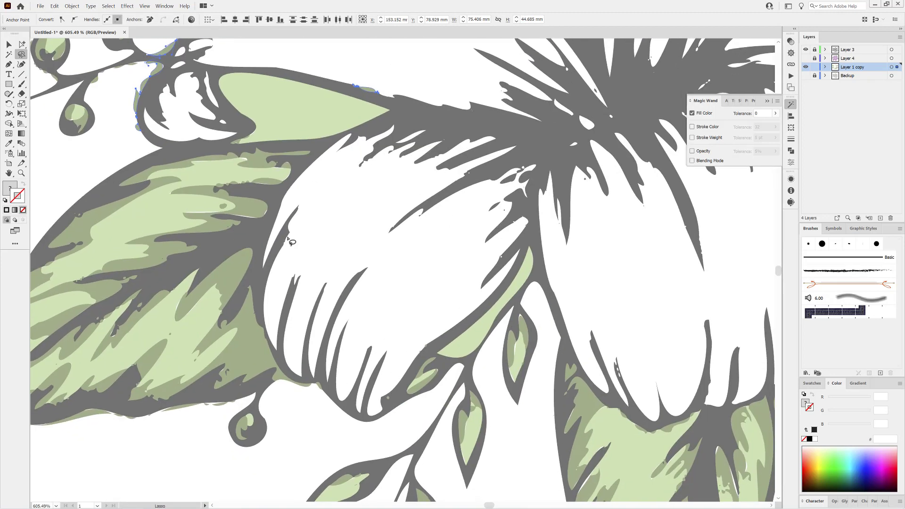
Add the leftover green fragments around the lower and right petals to the lasso selection
mouse_move(319, 385)
left_mouse_down()
mouse_move(328, 370)
mouse_move(389, 400)
mouse_move(377, 383)
left_mouse_up()
left_click_drag(443, 333, 273, 210)
mouse_move(487, 167)
left_mouse_down()
mouse_move(469, 278)
mouse_move(487, 257)
mouse_move(495, 263)
left_mouse_up()
mouse_move(568, 298)
left_mouse_down()
mouse_move(373, 327)
mouse_move(357, 352)
left_mouse_up()
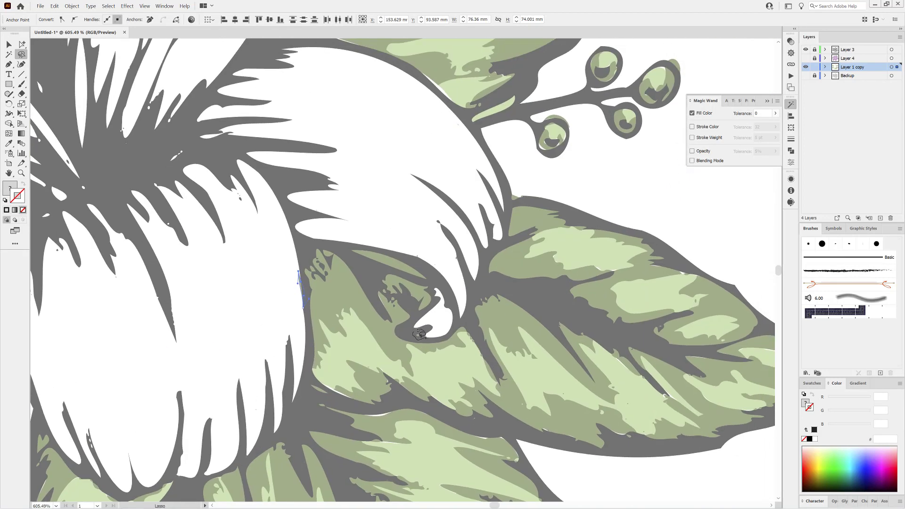
left_click_drag(427, 192, 437, 275)
mouse_move(472, 226)
left_mouse_down()
mouse_move(472, 211)
mouse_move(465, 223)
left_mouse_up()
mouse_move(318, 136)
left_mouse_down()
mouse_move(496, 299)
mouse_move(615, 246)
left_mouse_up()
left_click_drag(536, 305, 451, 265)
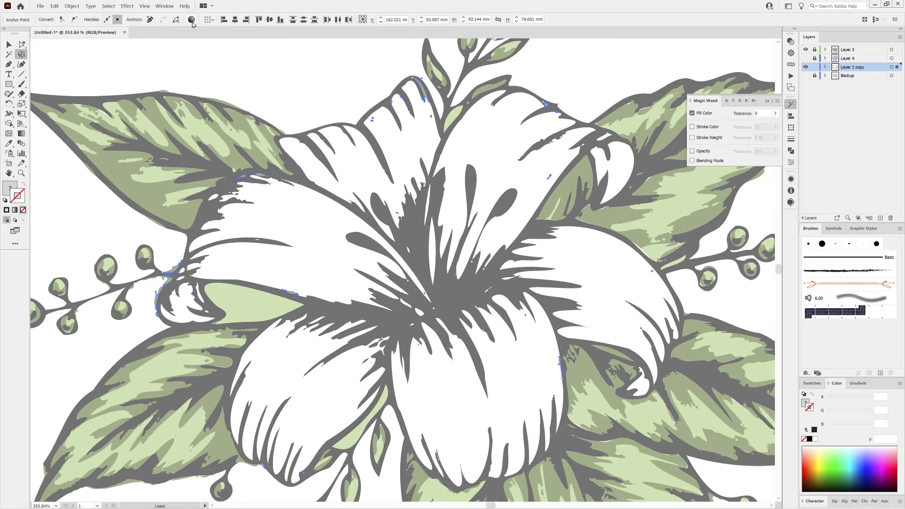
Recolor the selected leftover petal fragments purple with a hue of 300°
left_click(191, 20)
left_click_drag(719, 267, 643, 264)
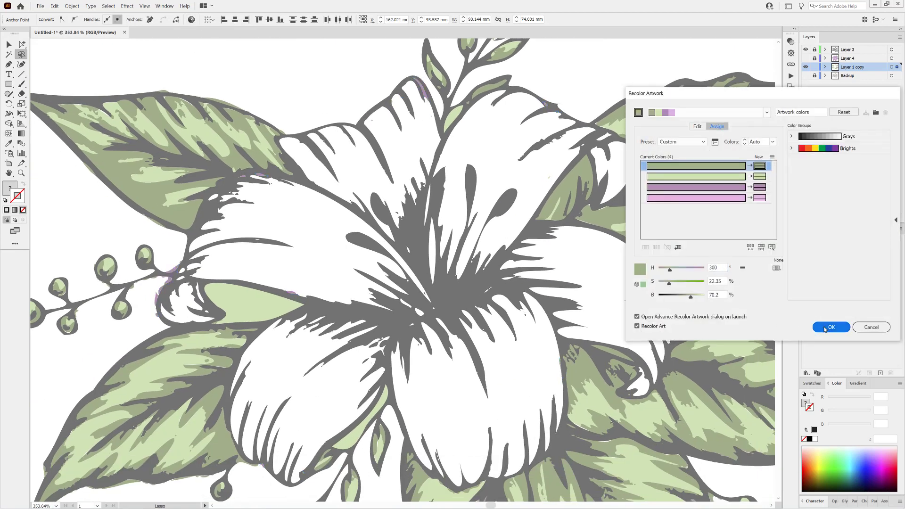
left_click(831, 327)
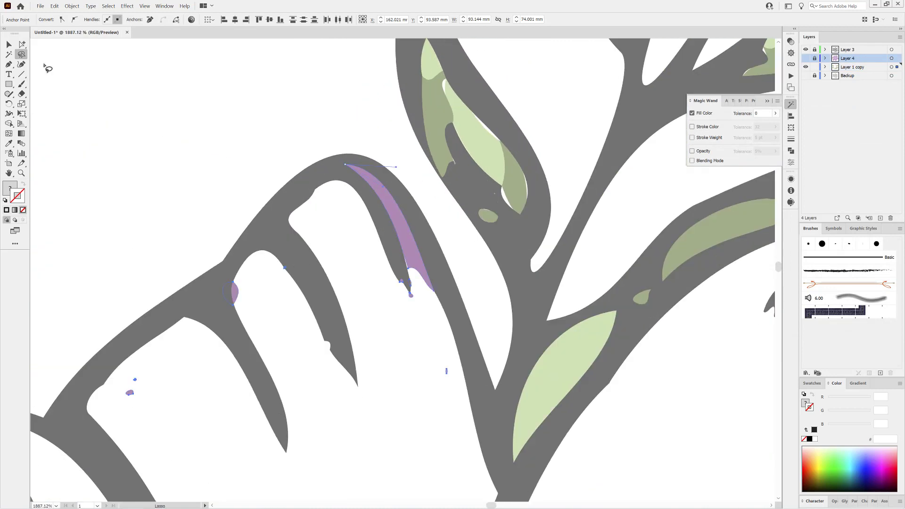
Select the purple fragments with the Magic Wand at a fill tolerance of 10 and cut them
left_click(9, 54)
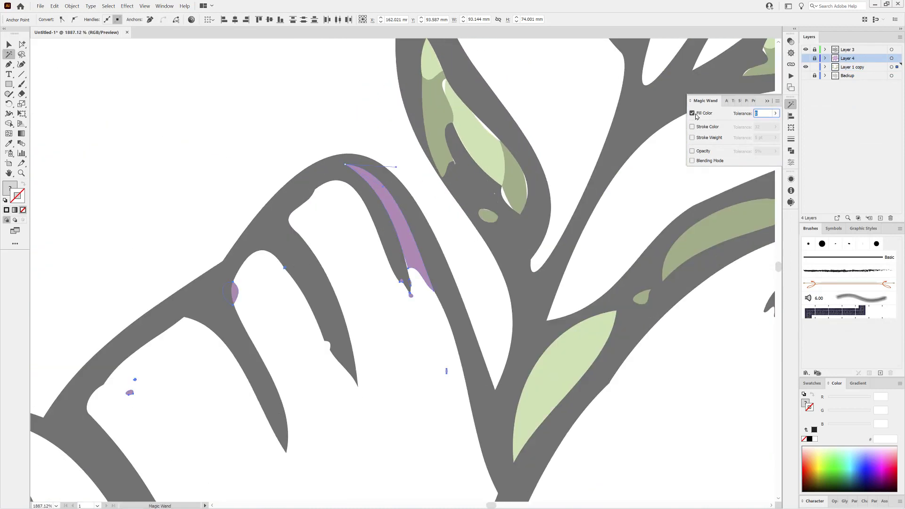
left_click(412, 249)
left_click_drag(761, 113, 705, 113)
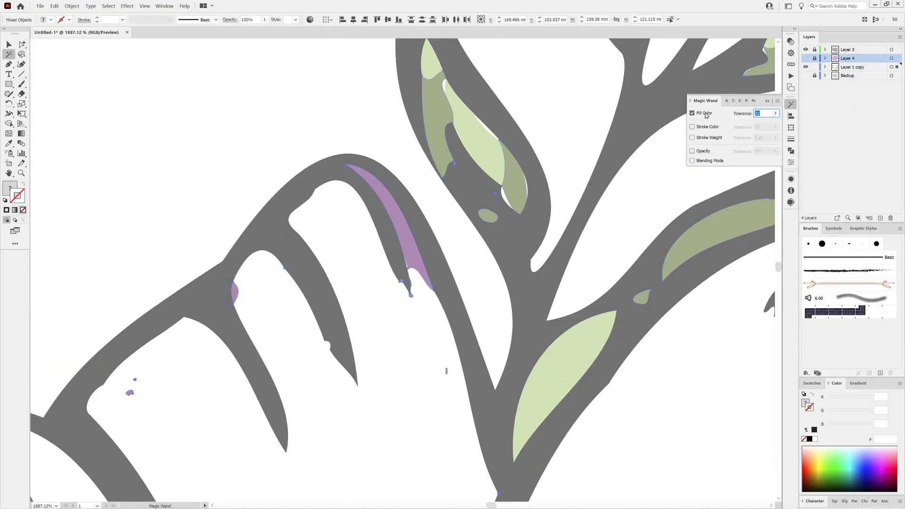
left_click(406, 235)
scroll(513, 336, "down", 8)
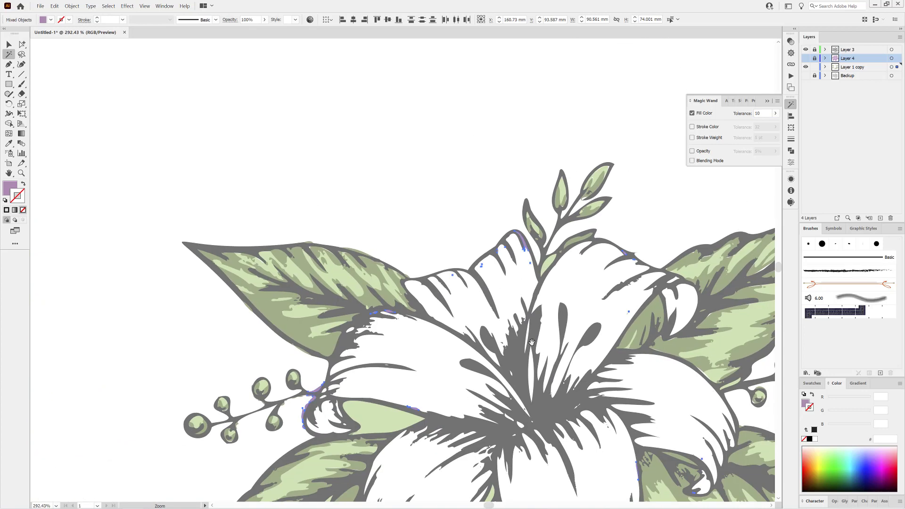
left_click_drag(595, 367, 515, 218)
left_click(54, 6)
left_click(69, 37)
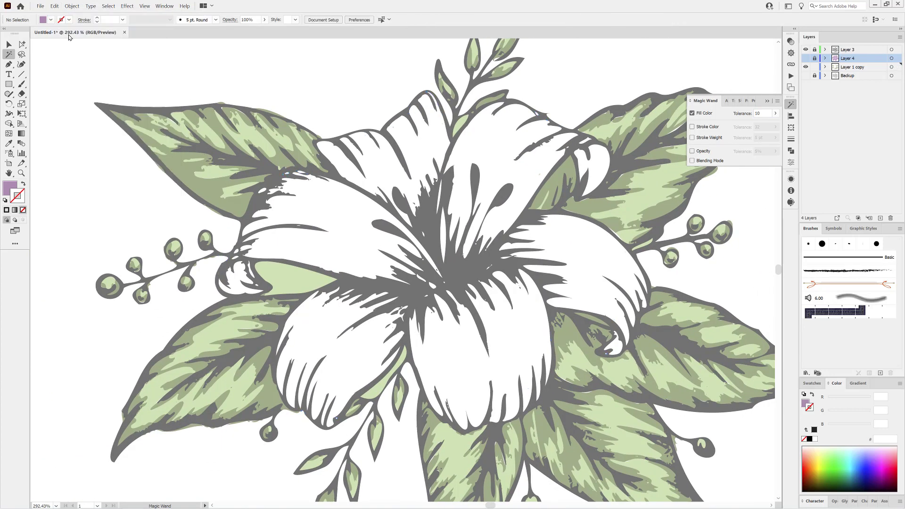
Show and unlock Layer 4, paste the cut fragments in place on it, and hide the layer again
left_click(806, 58)
left_click(54, 6)
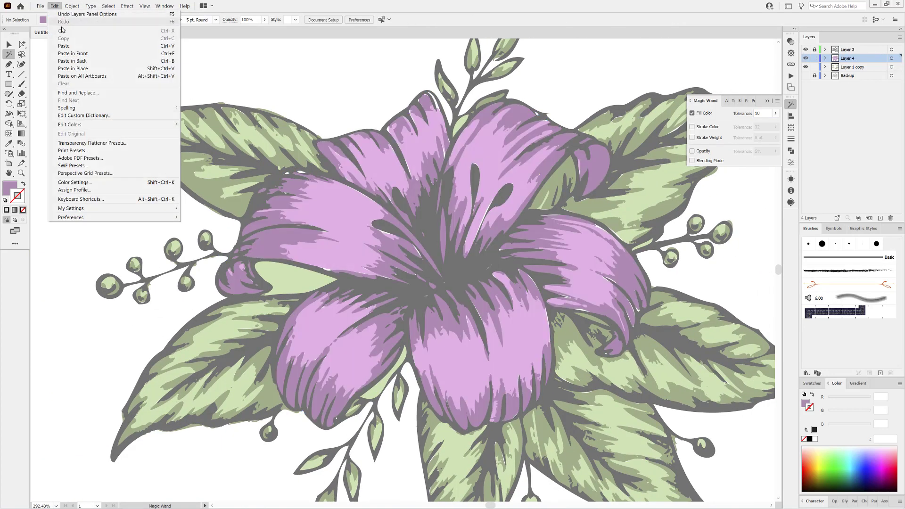
left_click(69, 69)
left_click(581, 76)
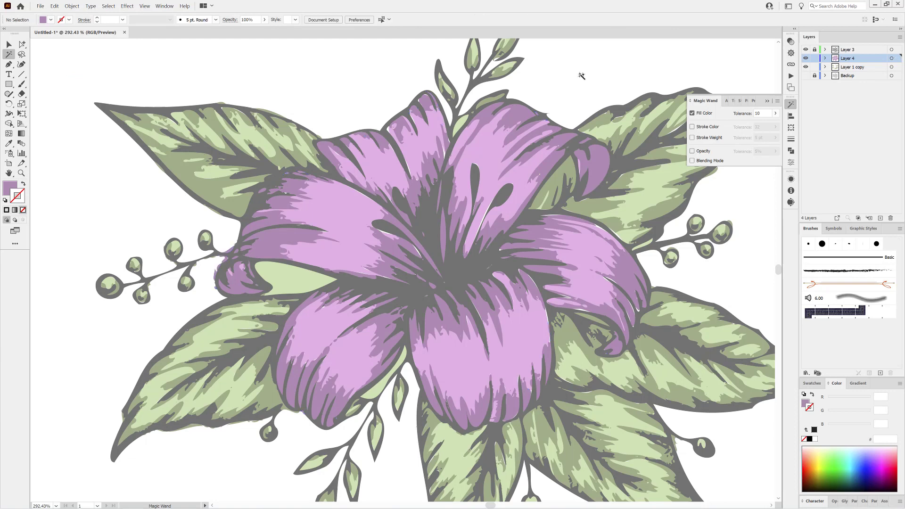
left_click(805, 58)
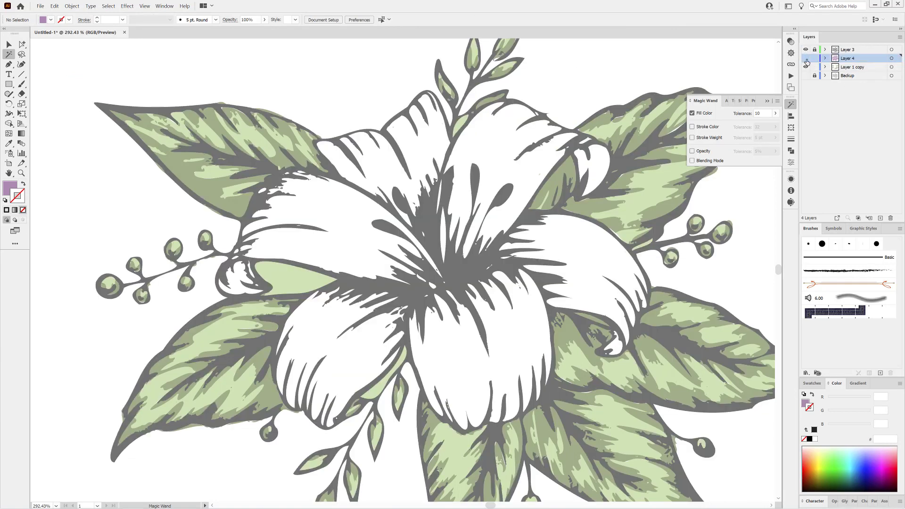
Show Layer 4 and select all of its petal artwork
left_click(806, 58)
left_click(891, 58)
left_click_drag(535, 172, 457, 182)
scroll(504, 183, "down", 3)
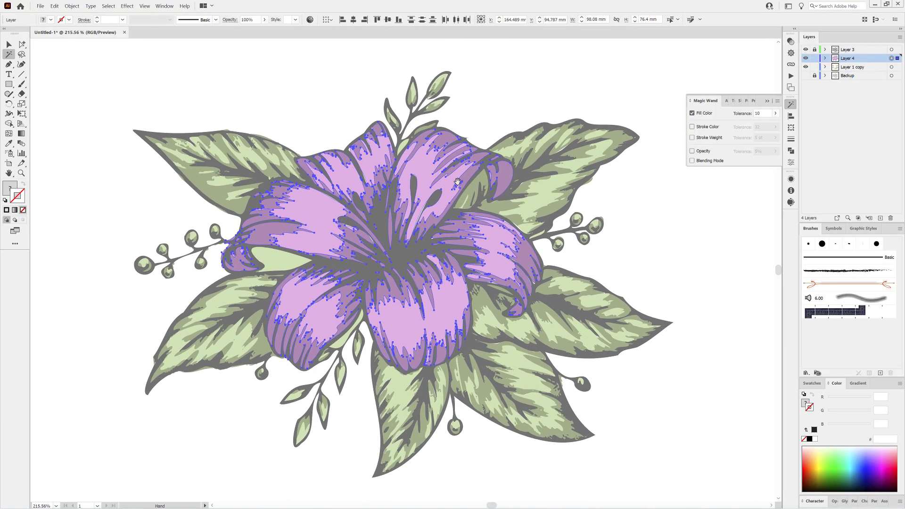
Recolor the selected petals pink with a hue of 345°, adjusting saturation and brightness to suit
left_click(309, 20)
left_click(696, 126)
left_click_drag(696, 270, 700, 270)
mouse_move(691, 297)
left_mouse_down()
mouse_move(675, 283)
mouse_move(703, 270)
mouse_move(700, 298)
mouse_move(675, 284)
left_mouse_up()
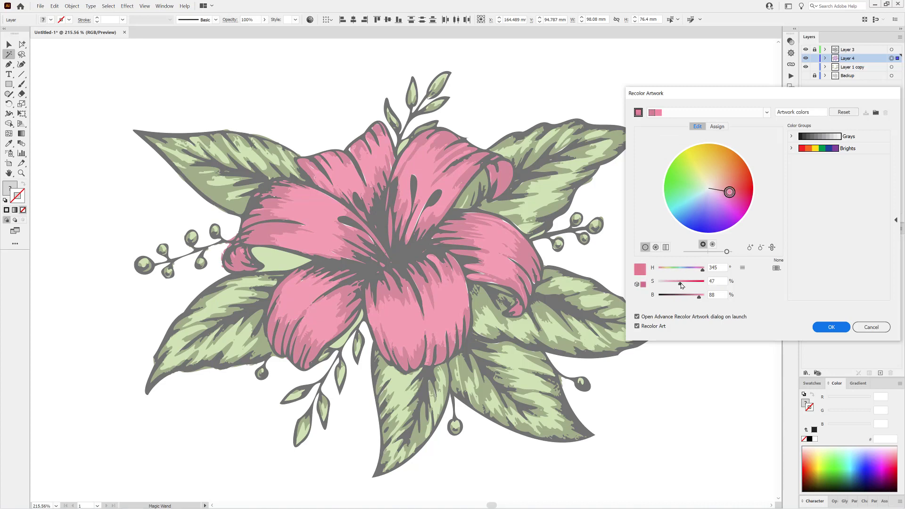
key("Return")
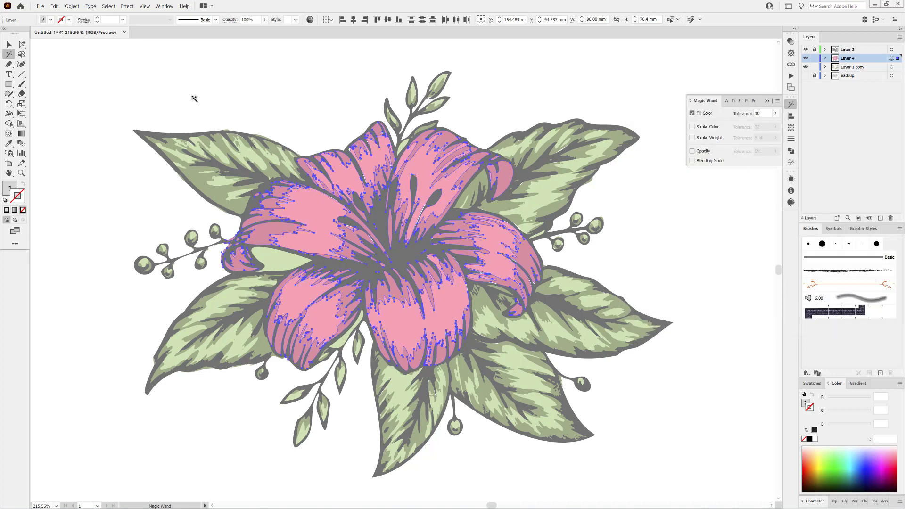
Lock Layer 4 and lasso the green fills of all the berries around the flower
left_click(25, 55)
left_click(814, 58)
left_click_drag(598, 197, 571, 212)
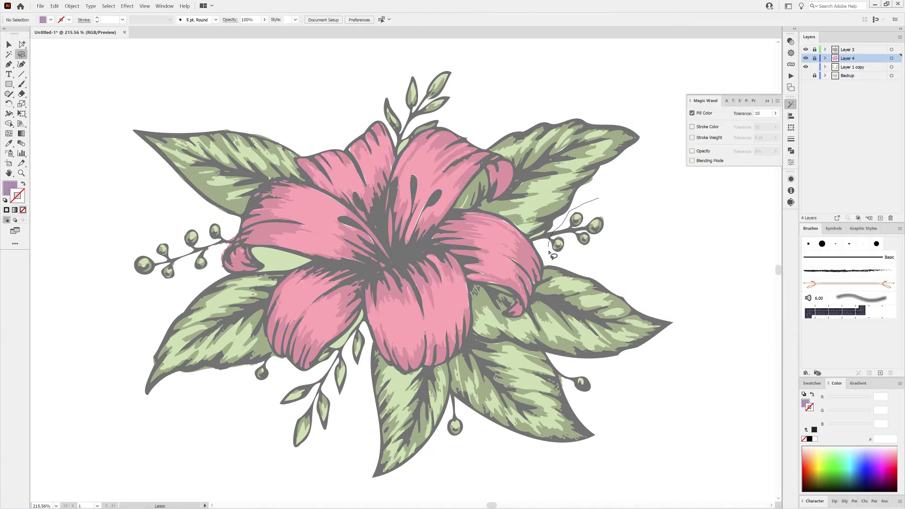
mouse_move(553, 256)
left_mouse_down()
mouse_move(590, 257)
mouse_move(599, 200)
left_mouse_up()
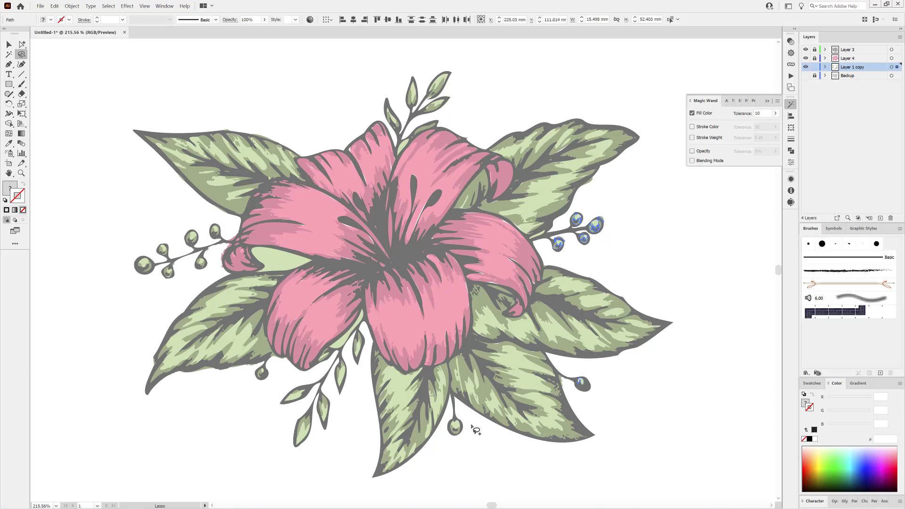
mouse_move(472, 426)
left_mouse_down()
mouse_move(440, 433)
mouse_move(467, 440)
left_mouse_up()
mouse_move(275, 369)
left_mouse_down()
mouse_move(252, 370)
mouse_move(277, 382)
left_mouse_up()
mouse_move(229, 239)
left_mouse_down()
mouse_move(209, 269)
mouse_move(139, 299)
mouse_move(188, 218)
mouse_move(234, 226)
left_mouse_up()
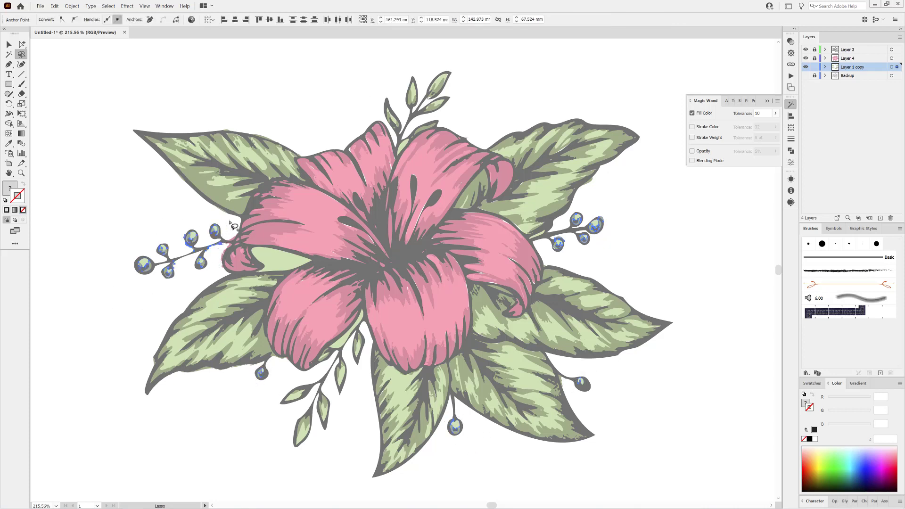
Recolor the selected berries red with more saturation using Recolor Artwork
left_click(191, 19)
left_click(697, 126)
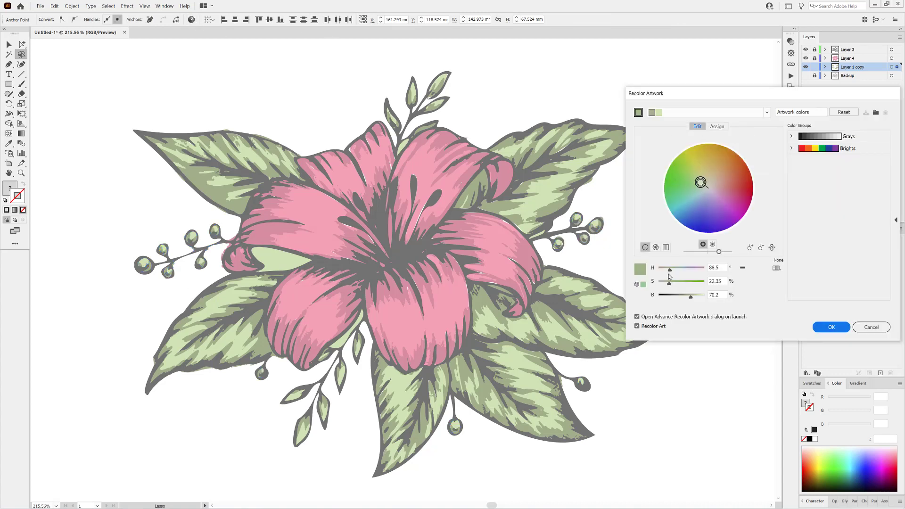
mouse_move(673, 281)
left_mouse_down()
mouse_move(664, 282)
mouse_move(688, 285)
left_mouse_up()
left_click(838, 327)
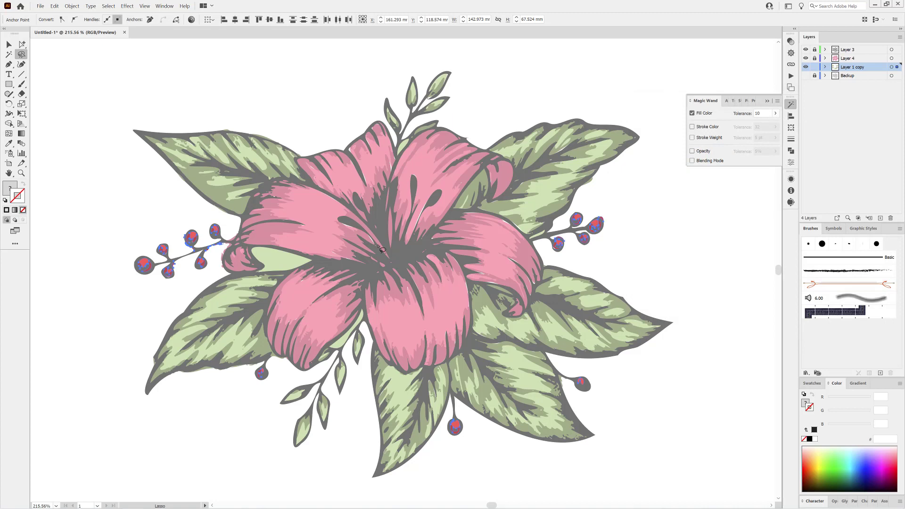
Select the light green fill in the gap beside the curled left petal and cut it
left_click(22, 44)
left_click(284, 258)
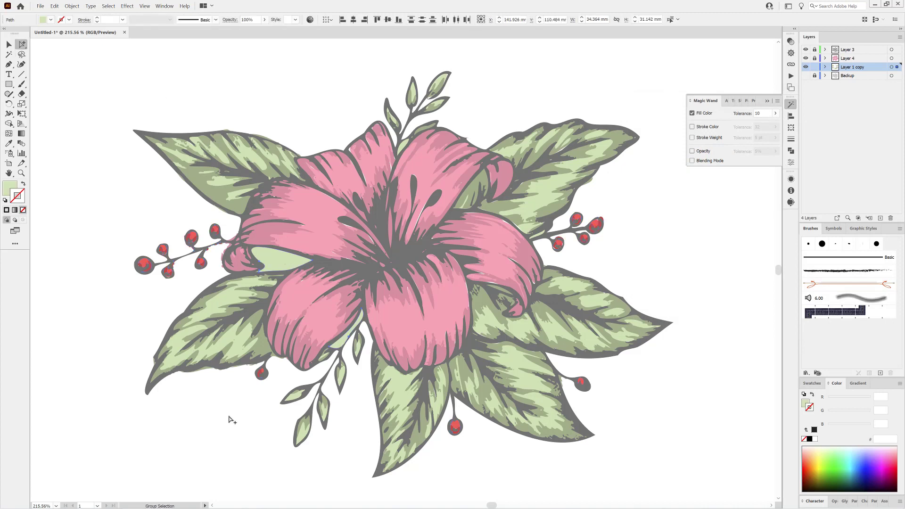
left_click(55, 6)
left_click(94, 114)
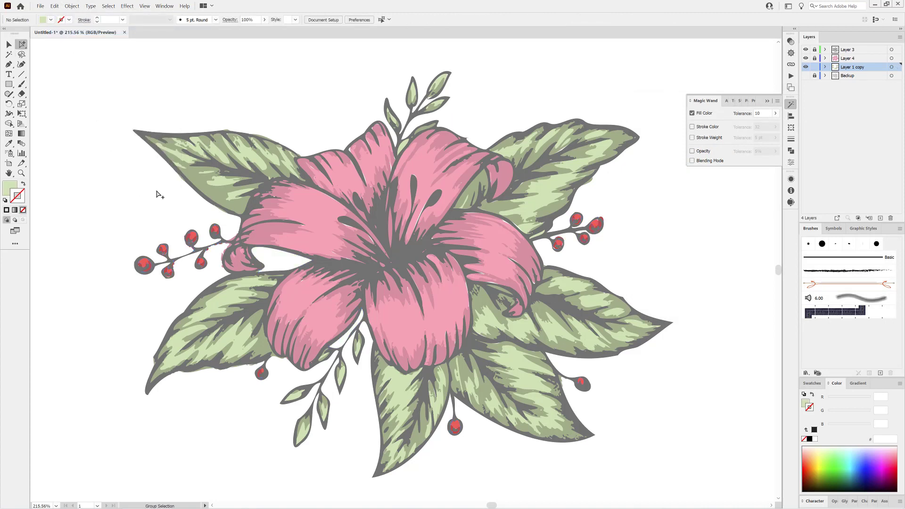
Select the stray light green fill at the base of the upper sprig and cut it
left_click(21, 54)
left_click(22, 44)
left_click(406, 147)
left_click(57, 7)
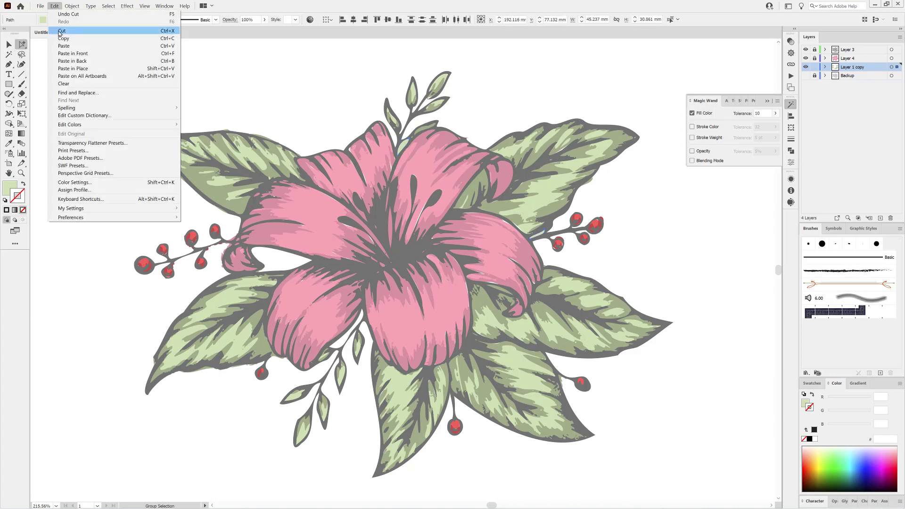
left_click(61, 34)
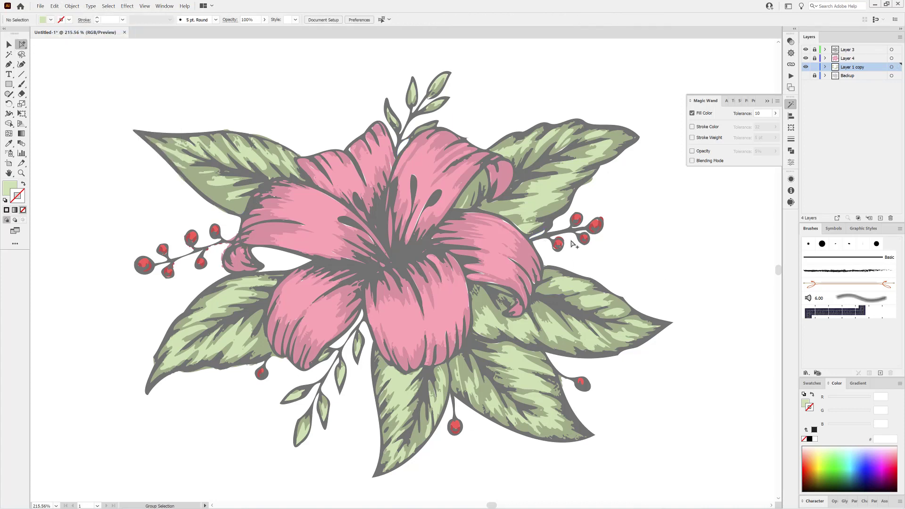
Lasso the small leaves of the upper sprig and of the sprig hanging below the flower
left_click(22, 54)
left_click_drag(473, 101, 450, 118)
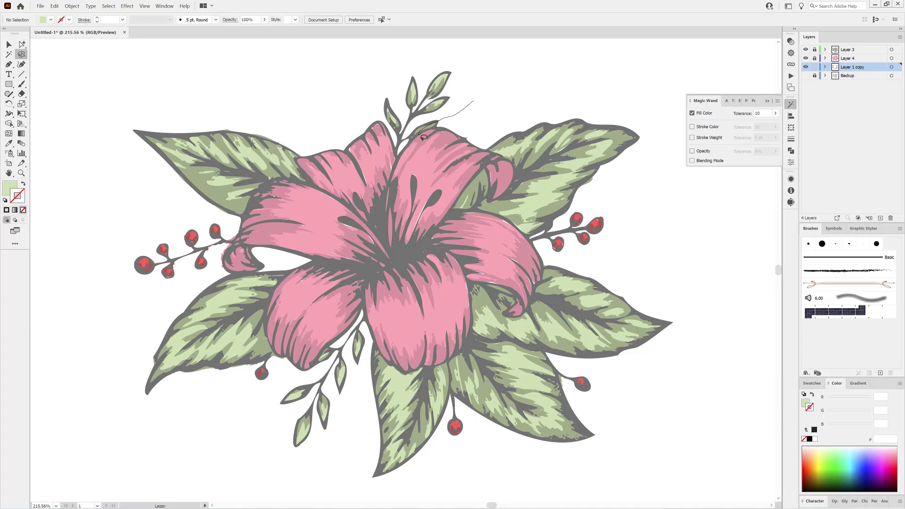
mouse_move(398, 138)
left_mouse_down()
mouse_move(380, 95)
mouse_move(476, 75)
left_mouse_up()
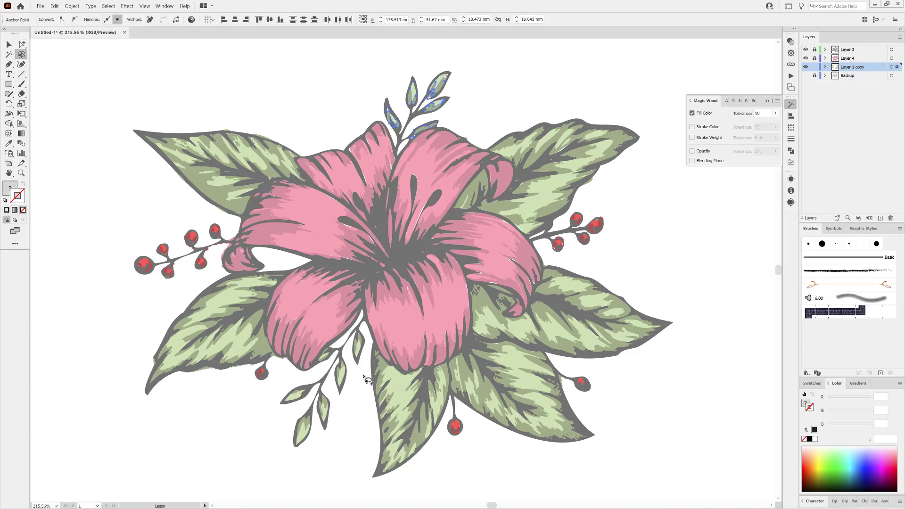
left_click_drag(365, 375, 368, 339)
mouse_move(327, 372)
left_mouse_down()
mouse_move(279, 456)
mouse_move(358, 421)
mouse_move(366, 377)
left_mouse_up()
mouse_move(360, 98)
left_mouse_down()
mouse_move(392, 130)
mouse_move(414, 138)
mouse_move(466, 73)
mouse_move(358, 99)
left_mouse_up()
Recolor the selected sprig leaves a darker green with hue 77° and saturation 38%, lowering the brightness
left_click(191, 20)
left_click(697, 126)
mouse_move(669, 283)
left_mouse_down()
mouse_move(680, 284)
mouse_move(668, 273)
mouse_move(680, 300)
mouse_move(675, 286)
left_mouse_up()
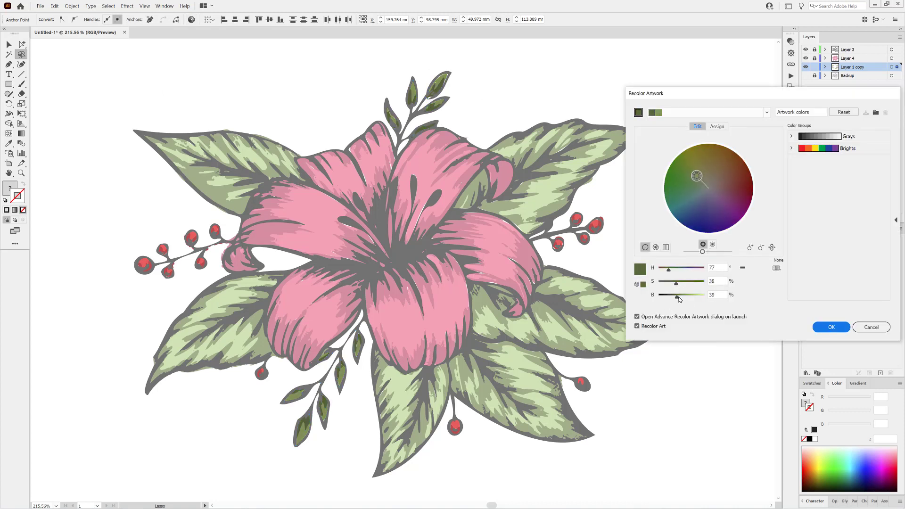
left_click(828, 329)
Unlock Layer 3, select its linework and set the fill to dark green RGB 80, 112, 101
left_click(814, 50)
left_click(890, 50)
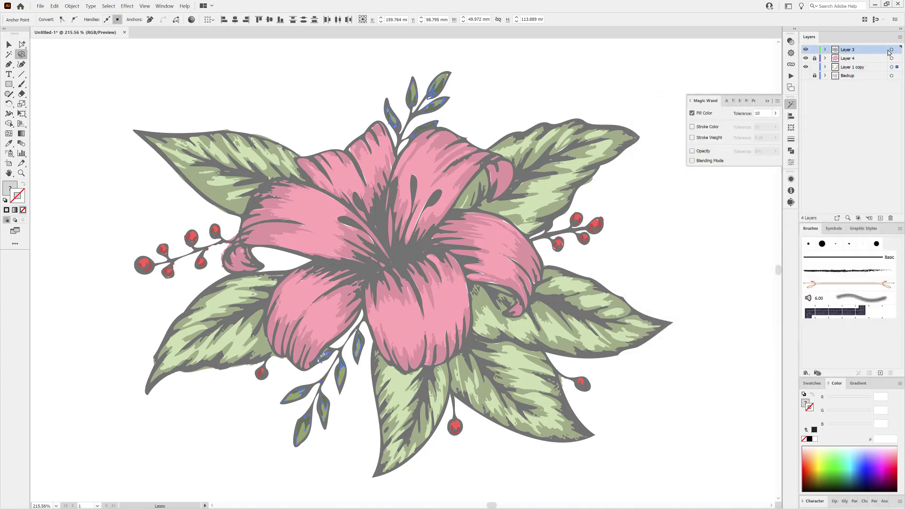
left_click_drag(847, 399, 844, 413)
left_click(148, 6)
left_click(152, 146)
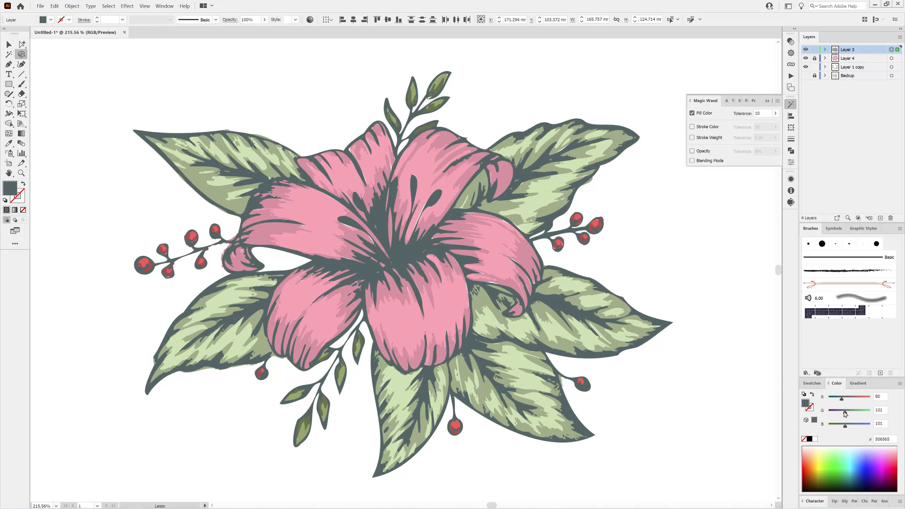
left_click(688, 269, "ctrl")
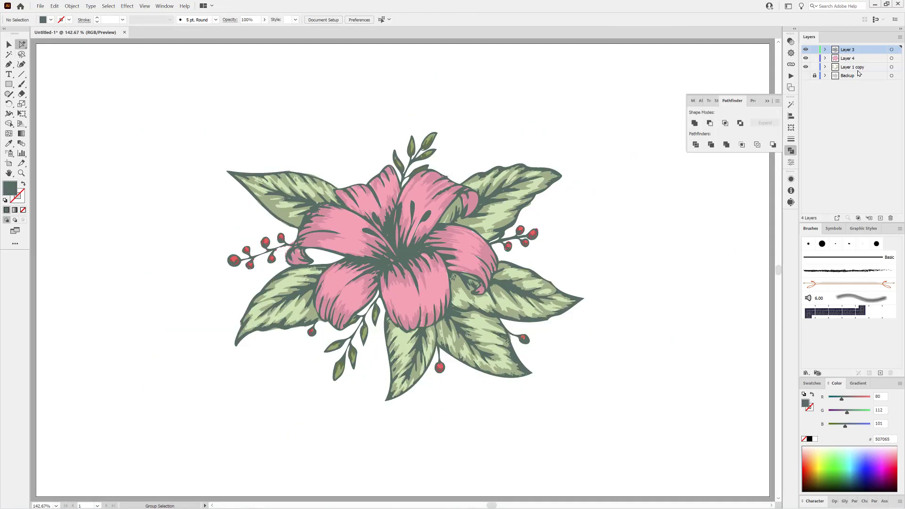
Back up Layer 3, Layer 4 and Layer 1 copy as hidden duplicates and unite all the original artwork with Pathfinder
left_click(859, 69, "shift")
left_click_drag(860, 70, 880, 217)
left_click(108, 6)
left_click(108, 16)
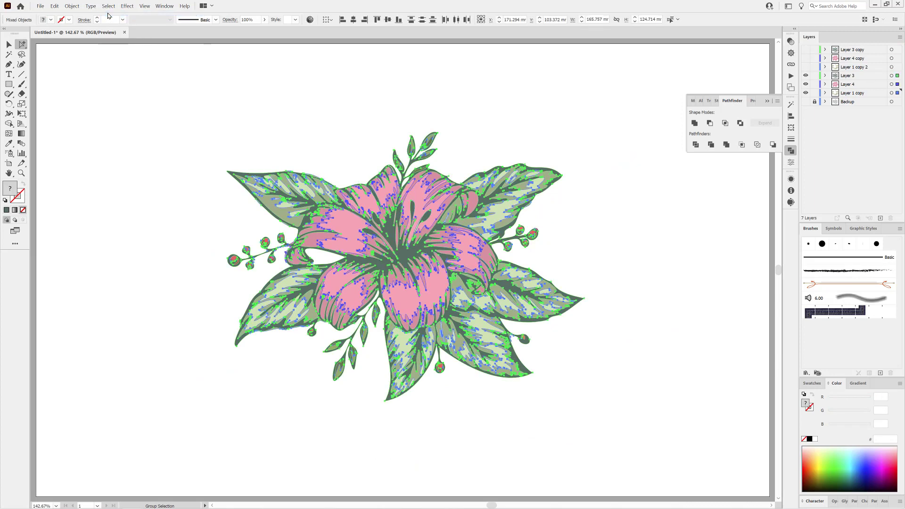
left_click(694, 123)
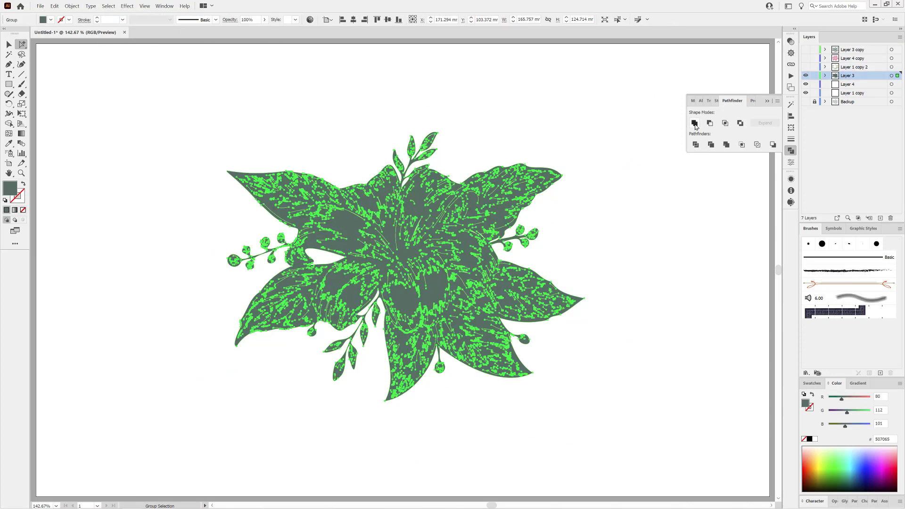
Select only the outer silhouette path of the united flower shape
left_click(484, 117)
left_click_drag(447, 258, 505, 257)
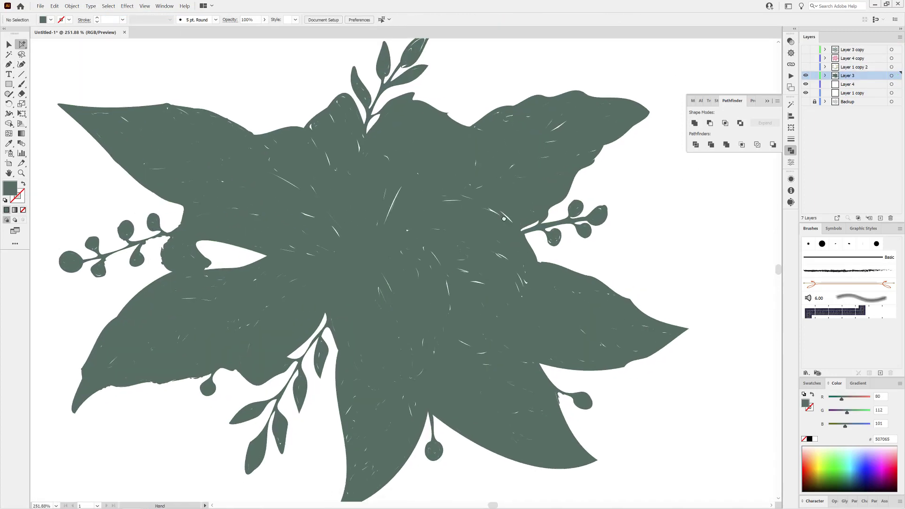
left_click_drag(572, 195, 633, 126)
left_click(691, 231)
left_click_drag(194, 418, 202, 435)
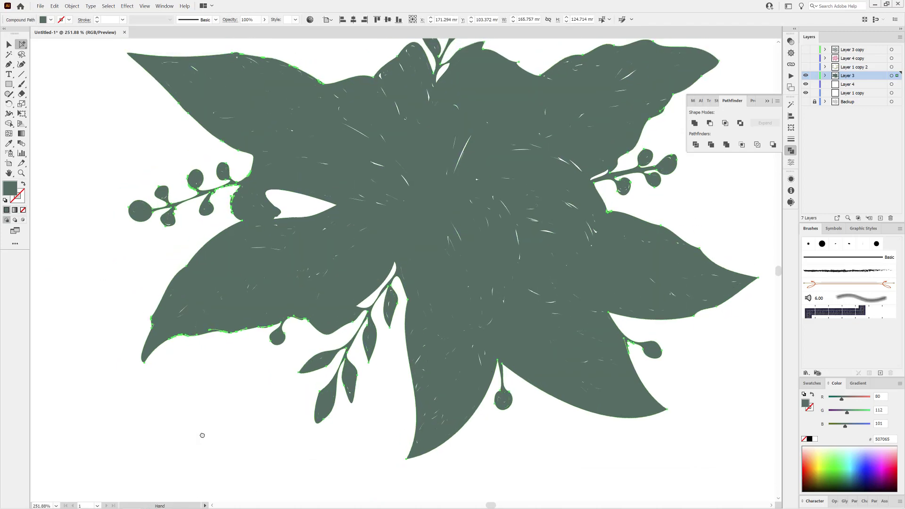
left_click_drag(279, 226, 305, 189)
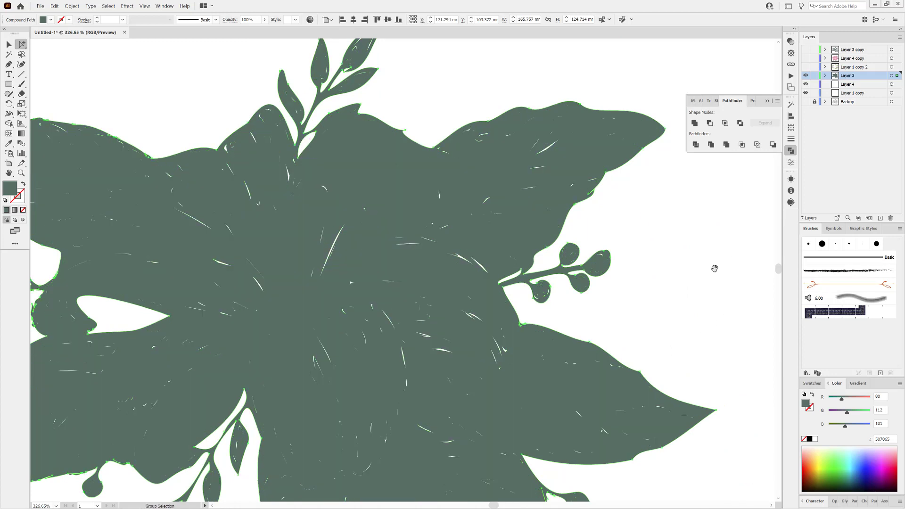
key("ctrl+0")
Invert the selection and cut the leftover pieces inside the silhouette
left_click(108, 6)
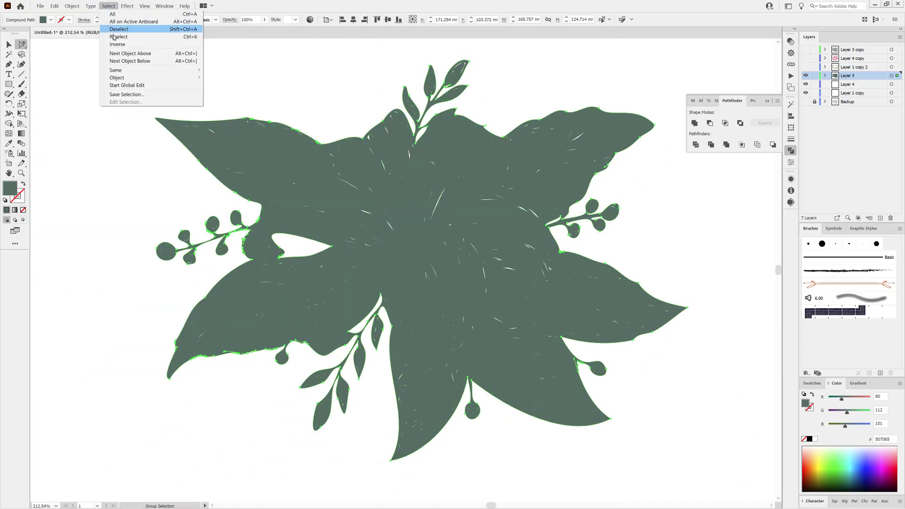
left_click(121, 17)
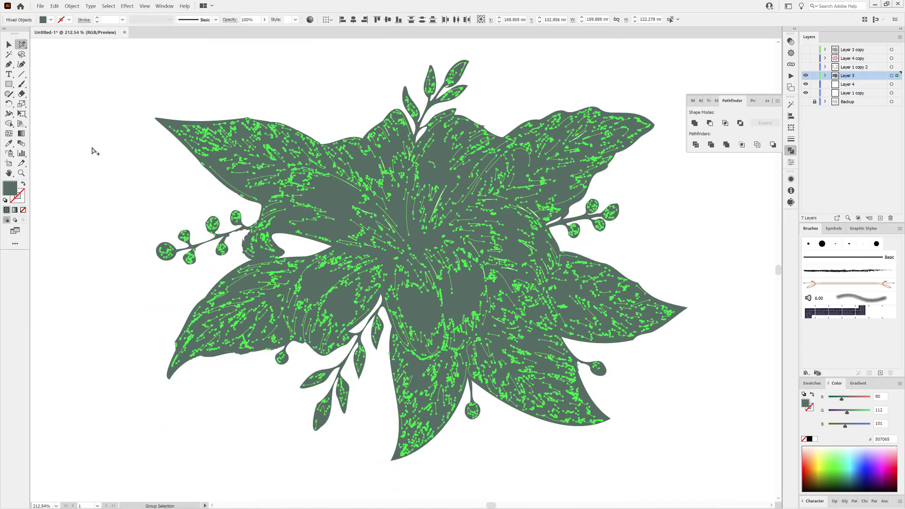
left_click(54, 6)
left_click(59, 31)
Show Layer 1 copy 2, Layer 4 copy and Layer 3 copy over the silhouette
left_click(806, 67)
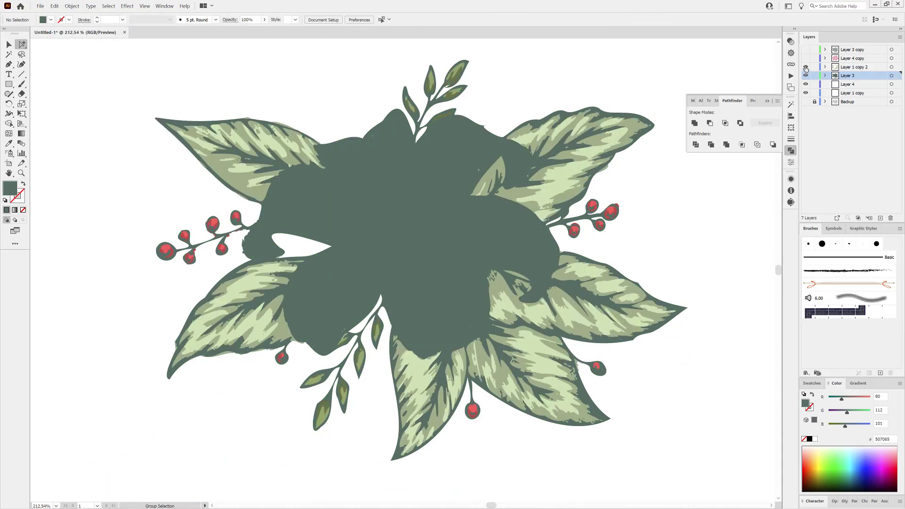
left_click(805, 58)
left_click(806, 49)
Toggle Layer 3 off and on to compare the flower with and without the silhouette behind it
left_click(805, 76)
left_click(805, 76)
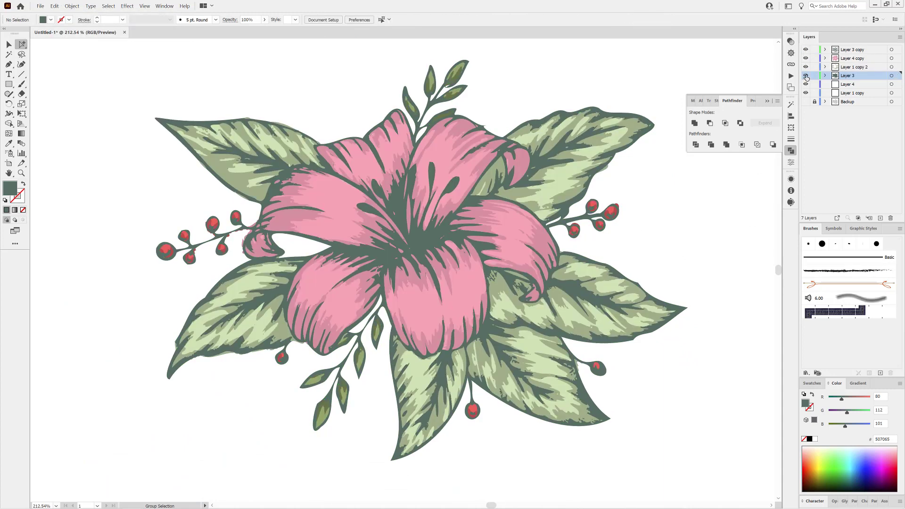
left_click_drag(451, 239, 519, 240)
left_click(805, 76)
left_click(805, 76)
left_click_drag(618, 275, 551, 274)
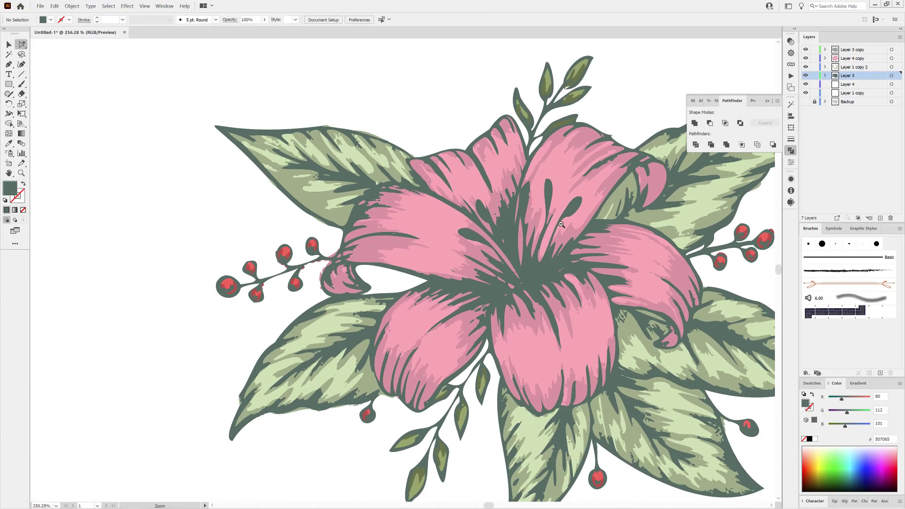
left_click_drag(596, 294, 498, 248)
left_click_drag(569, 279, 536, 308)
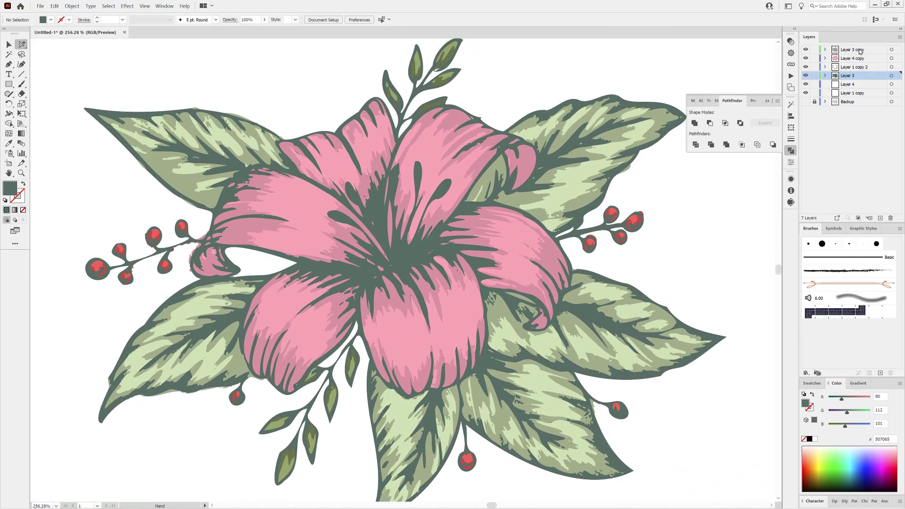
Move Layer 3 copy below Layer 4 copy and add a new layer between them
mouse_move(859, 51)
left_mouse_down()
mouse_move(870, 51)
mouse_move(862, 64)
left_mouse_up()
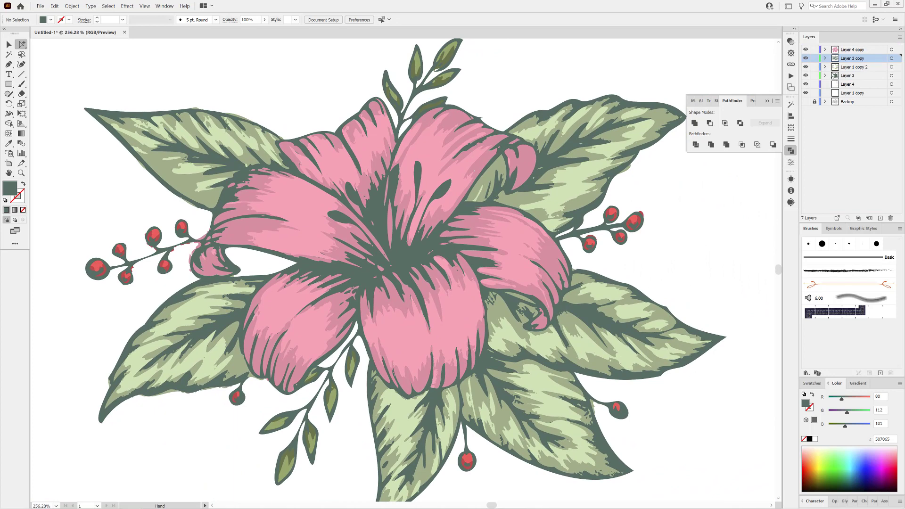
scroll(515, 276, "down", 3)
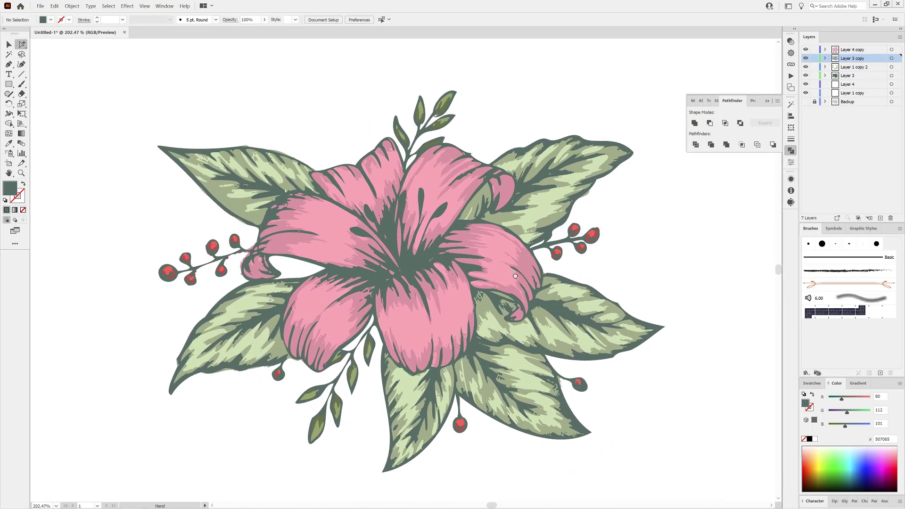
left_click_drag(515, 277, 510, 277)
left_click(880, 218)
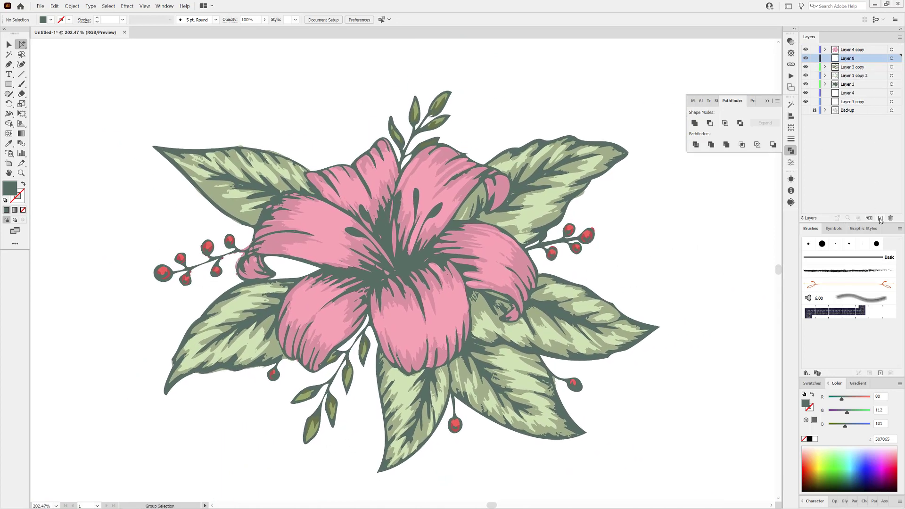
Open the Dagubi_Watercolor_Splatter_ArtBrushes library and enlarge it beside the artwork
left_click(806, 373)
mouse_move(840, 421)
mouse_move(763, 387)
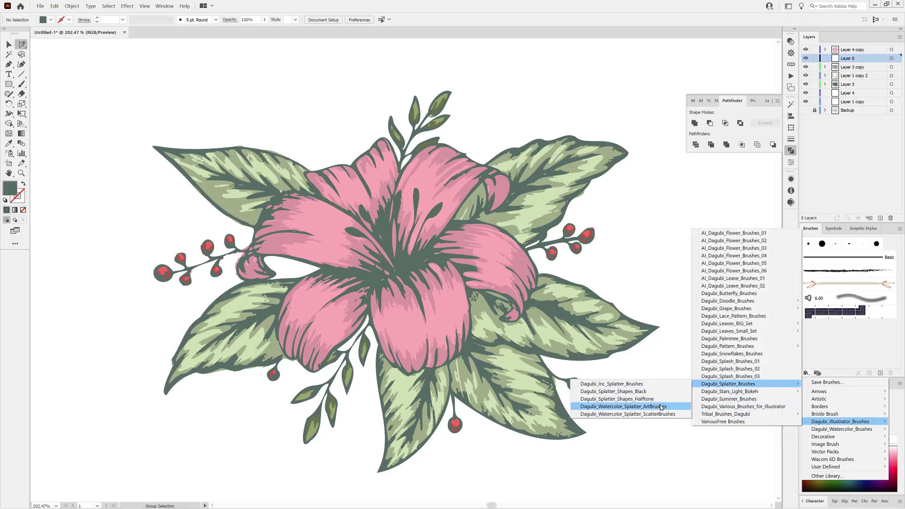
left_click(661, 407)
mouse_move(472, 249)
left_mouse_down()
mouse_move(723, 81)
mouse_move(724, 116)
left_mouse_up()
left_click_drag(727, 175, 727, 443)
Set the stroke color to yellow RGB 255, 232, 96 and choose a splatter art brush from the library
left_click(809, 408)
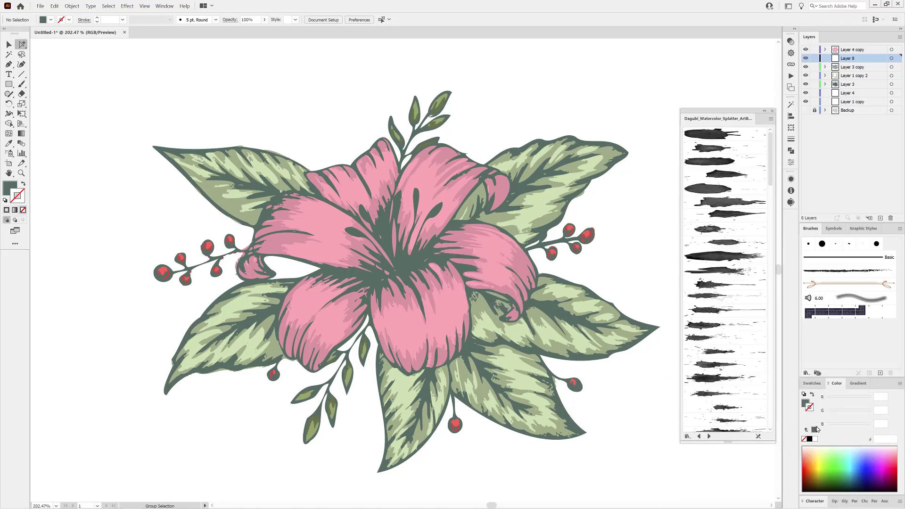
left_click(816, 451)
scroll(745, 279, "down", 2)
left_click(735, 354)
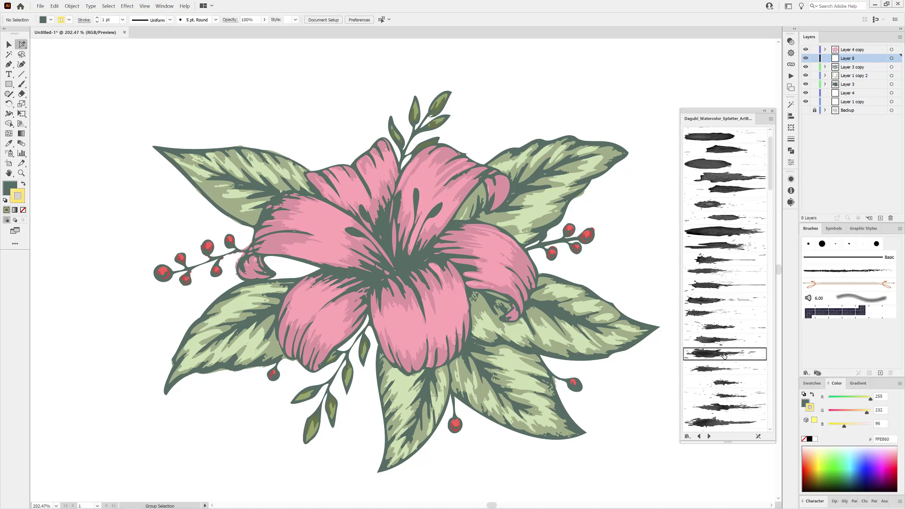
Set the blending mode to Darken and paint a splatter stroke outward across the upper-right leaf
left_click(790, 41)
left_click(707, 50)
left_click(704, 68)
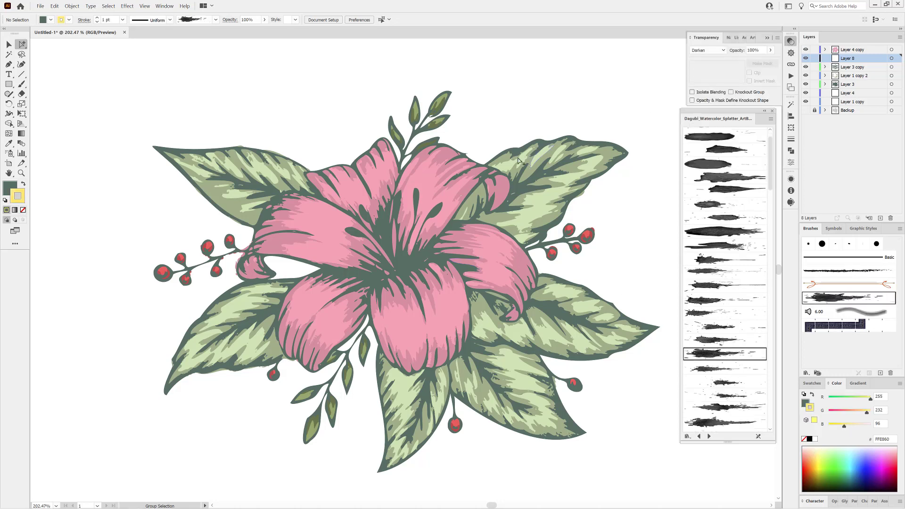
key("b")
left_click_drag(537, 180, 714, 115)
left_click_drag(618, 134, 611, 140)
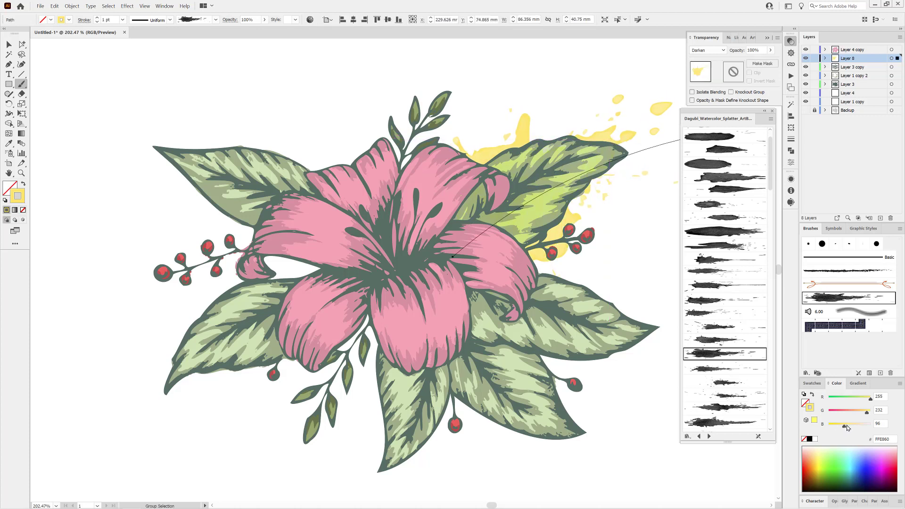
Recolor the upper-right splatter stroke to pale yellow RGB 255, 230, 176 and set its blending mode to Multiply
left_click_drag(863, 414, 854, 426)
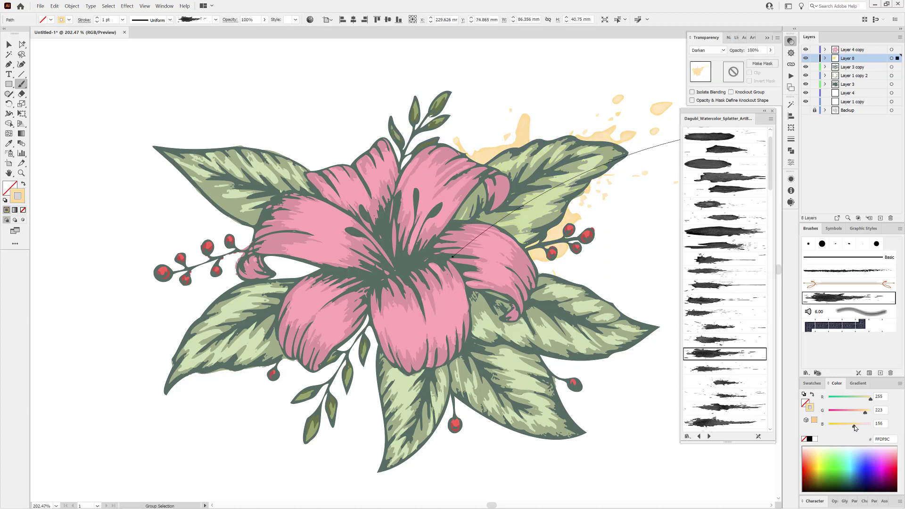
left_click(706, 50)
left_click(717, 78)
left_click(709, 51)
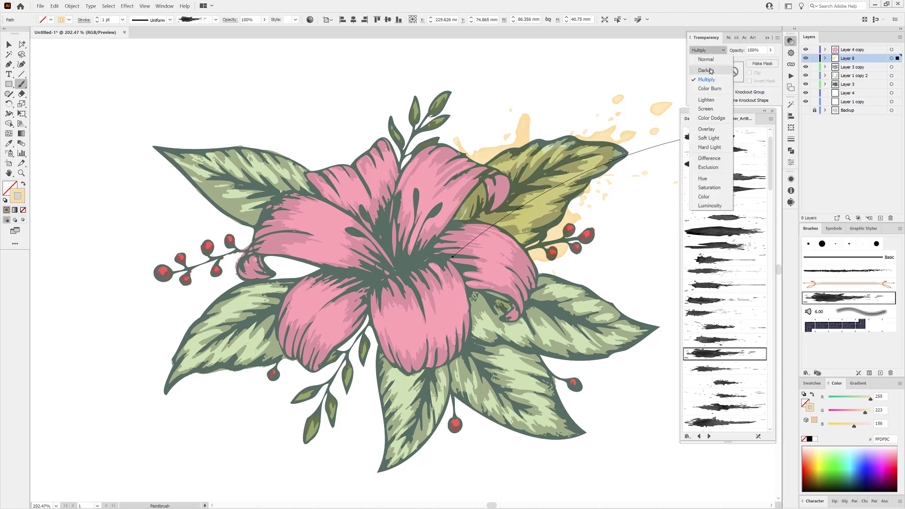
left_click(706, 69)
scroll(637, 246, "down", 3)
scroll(637, 246, "up", 2)
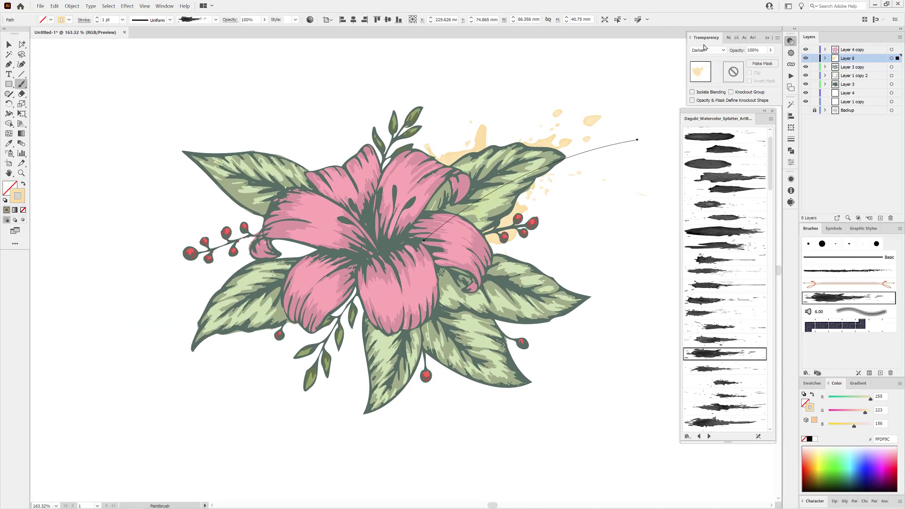
left_click(707, 50)
left_click(704, 79)
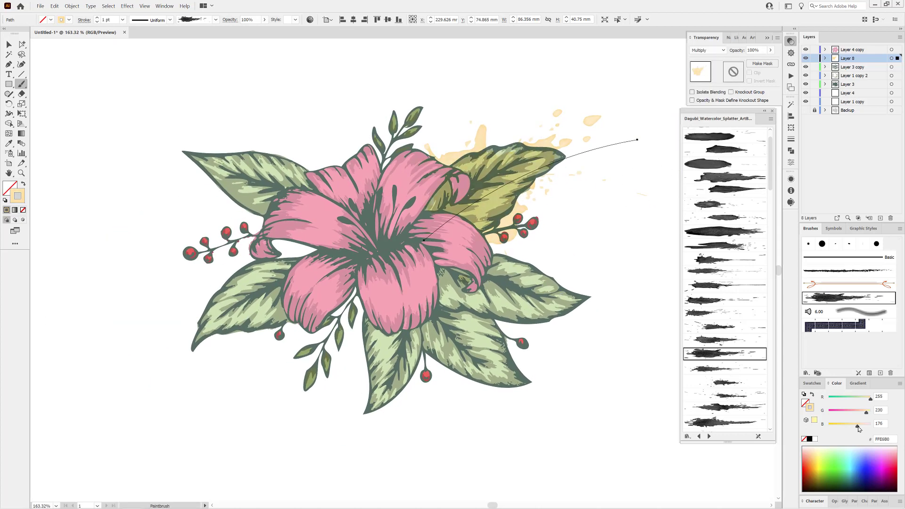
left_click(632, 401, "ctrl")
Choose another splatter brush and paint a stroke outward over the lower-right side leaf
left_click(724, 368)
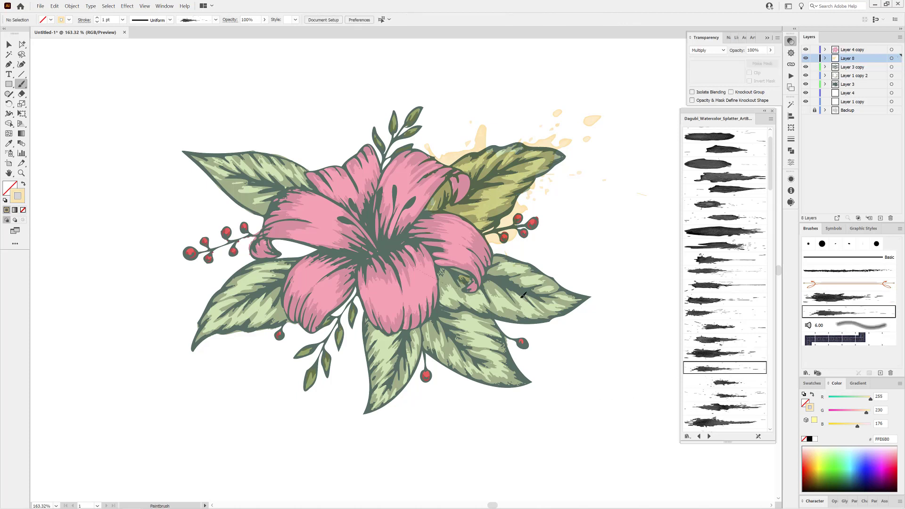
left_click_drag(521, 297, 615, 302)
mouse_move(592, 332)
left_mouse_down()
mouse_move(627, 305)
mouse_move(667, 314)
left_mouse_up()
left_click(638, 352, "ctrl")
Paint a splatter stroke over the bottom-right leaf with a different splatter brush and adjust the placement of the splatters
left_click(724, 408)
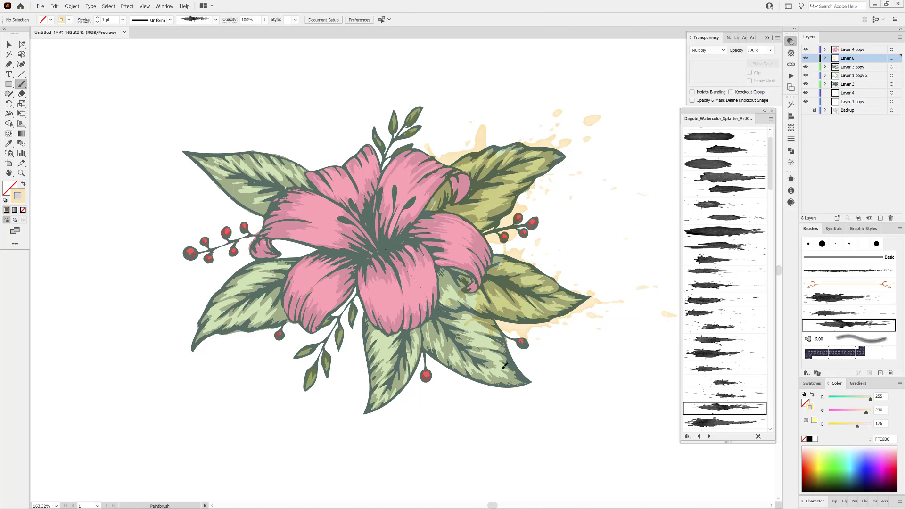
left_click_drag(503, 368, 623, 431)
left_click_drag(590, 404, 557, 407)
left_click(8, 44)
left_click_drag(591, 248, 572, 260)
left_click_drag(555, 399, 543, 396)
left_click(600, 431)
Choose a new splatter brush, paint a stroke down over the bottom-center leaf and move it into place
scroll(711, 288, "down", 3)
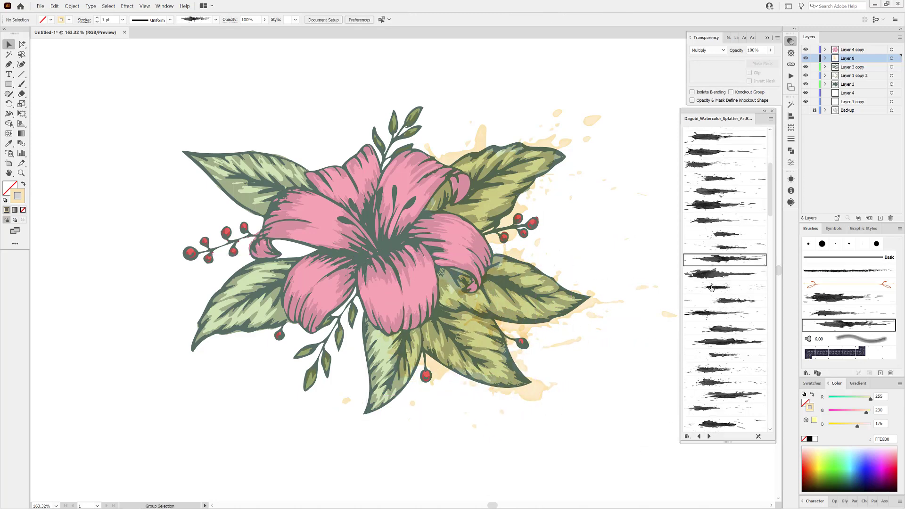
left_click(723, 328)
key("b")
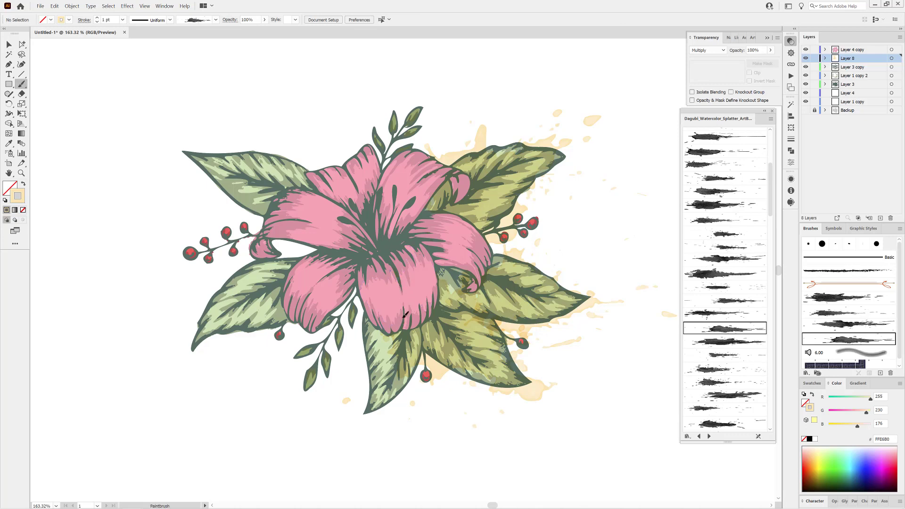
left_click_drag(309, 475, 308, 474)
mouse_move(329, 428)
left_mouse_down("ctrl")
mouse_move(287, 460)
mouse_move(374, 397)
left_mouse_up("ctrl")
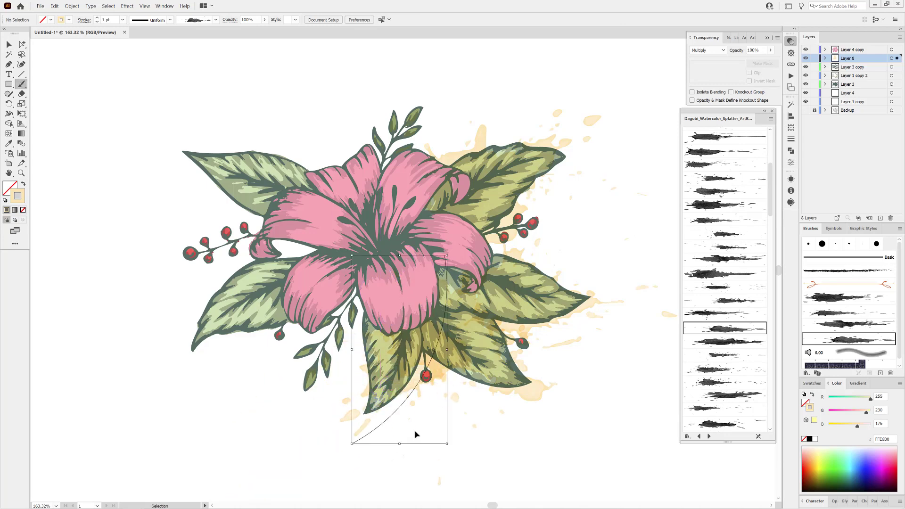
left_click(500, 431, "ctrl")
Paint a splatter stroke with another brush over the lower-left leaf, then resize and reposition it with a 0.75 pt weight
left_click(737, 343)
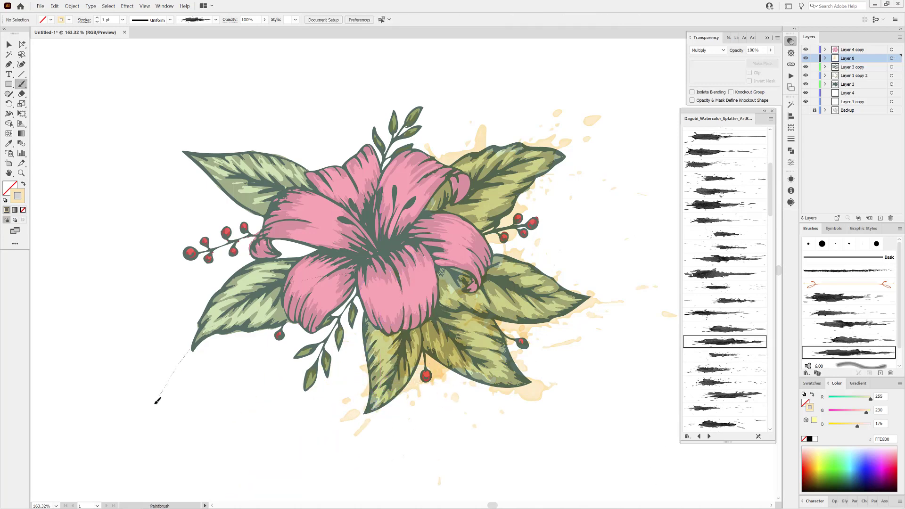
left_click_drag(155, 403, 148, 423)
left_click_drag(170, 361, 192, 356, "ctrl")
mouse_move(172, 420)
left_mouse_down("ctrl+shift")
mouse_move(225, 380)
mouse_move(204, 344)
left_mouse_up("ctrl+shift")
left_click_drag(202, 371, 206, 342, "ctrl+shift")
left_click(97, 23)
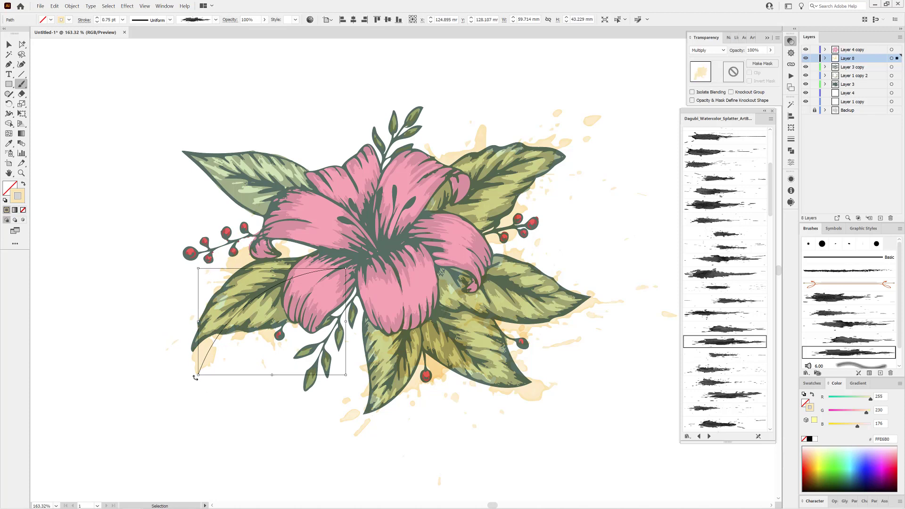
left_click_drag(195, 378, 187, 365, "ctrl")
left_click(105, 368, "ctrl")
Choose another splatter brush and paint a stroke outward over the upper-left leaf
scroll(725, 343, "down", 3)
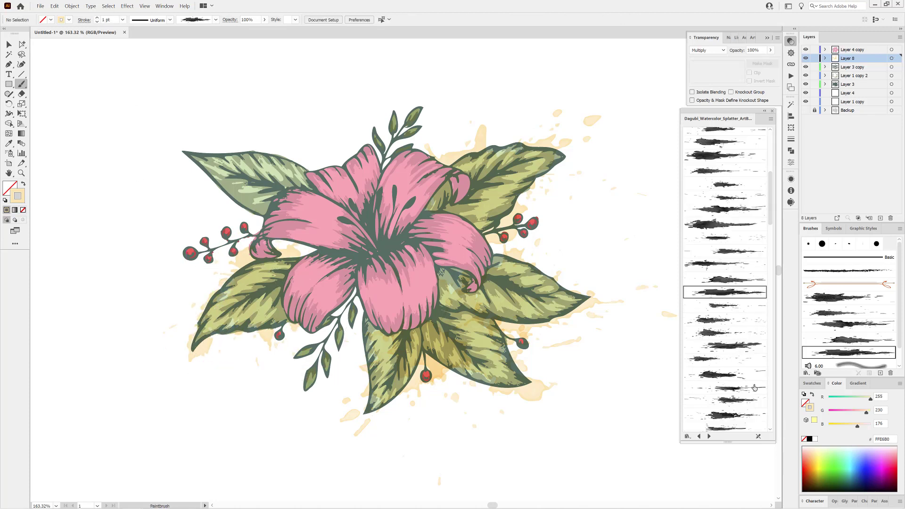
left_click(732, 392)
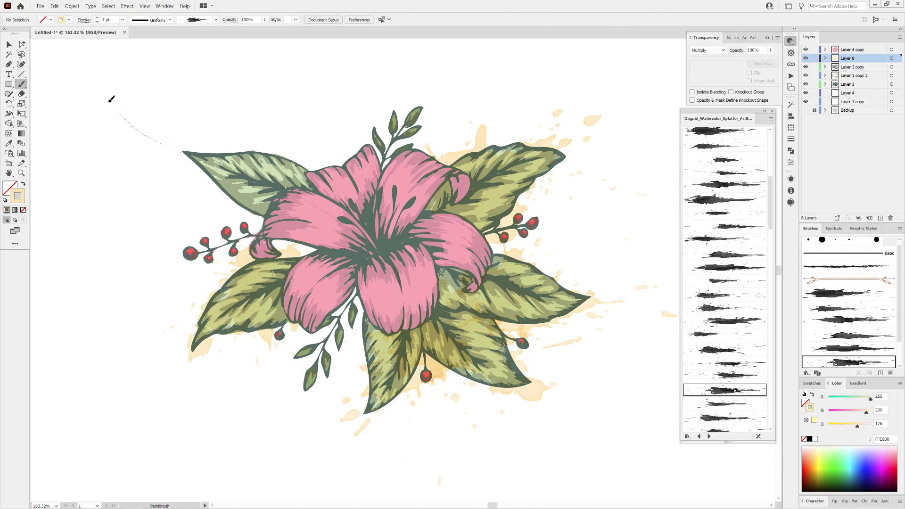
left_click_drag(111, 99, 112, 100)
left_click(118, 400, "ctrl")
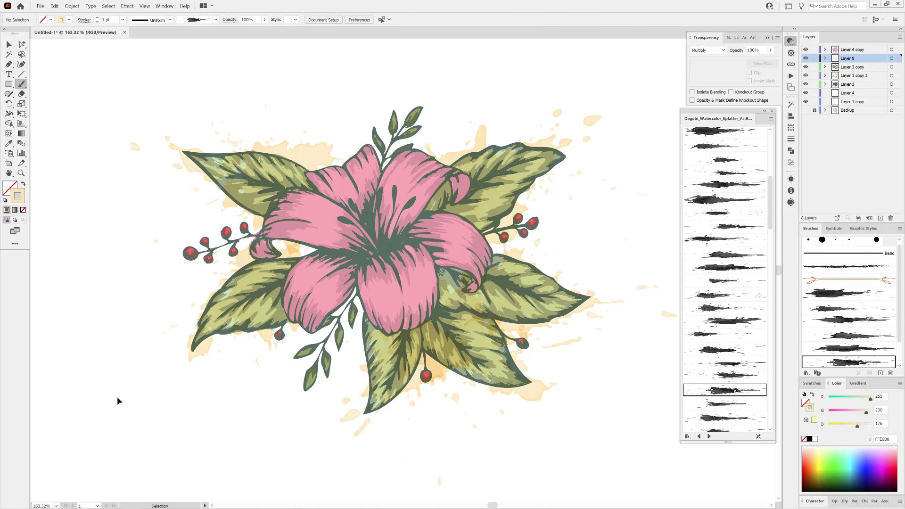
Open the Dagubi_Stamps_Washes brush library, choose a wash brush and set the stroke color to green RGB 71, 123, 81
left_click(806, 374)
mouse_move(844, 429)
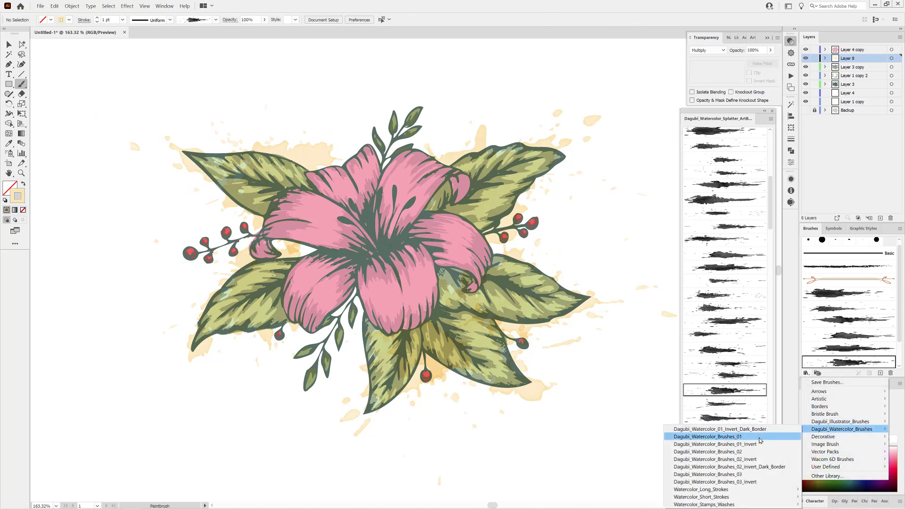
mouse_move(735, 504)
left_click(636, 482)
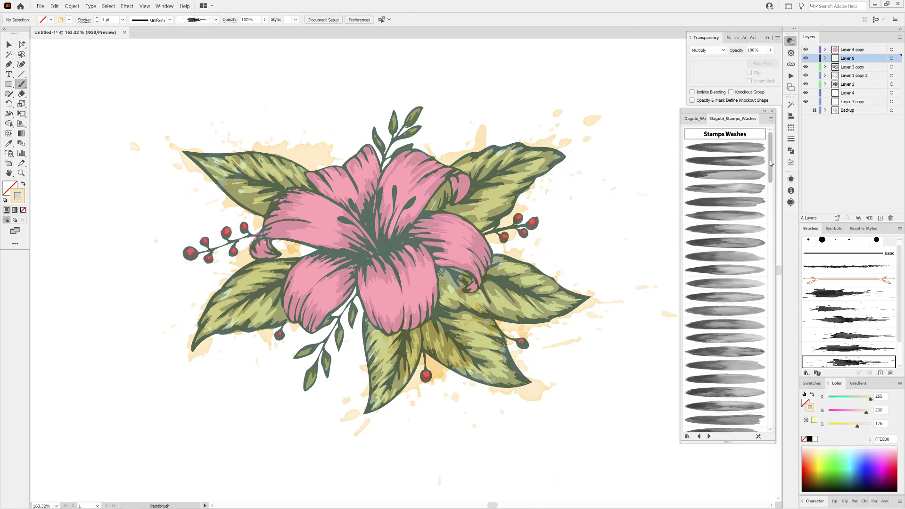
scroll(735, 273, "down", 10)
scroll(765, 274, "down", 2)
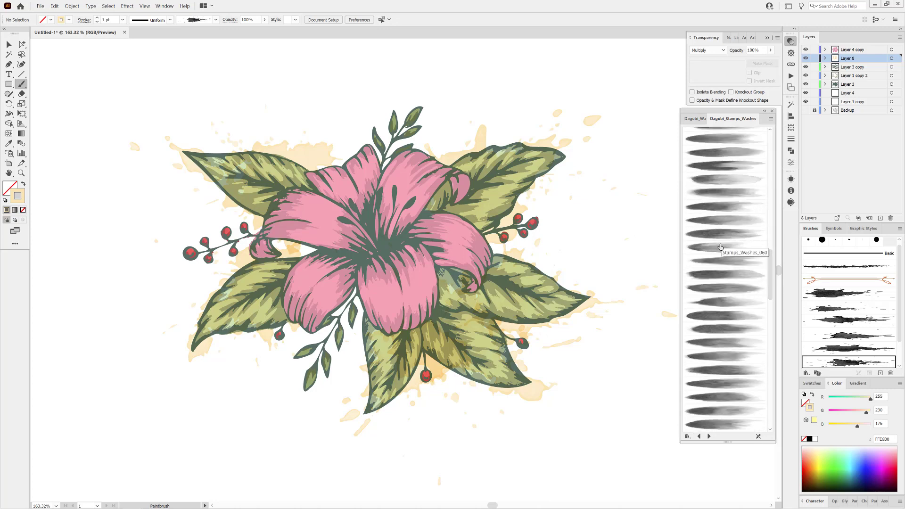
left_click(708, 316)
left_click(826, 471)
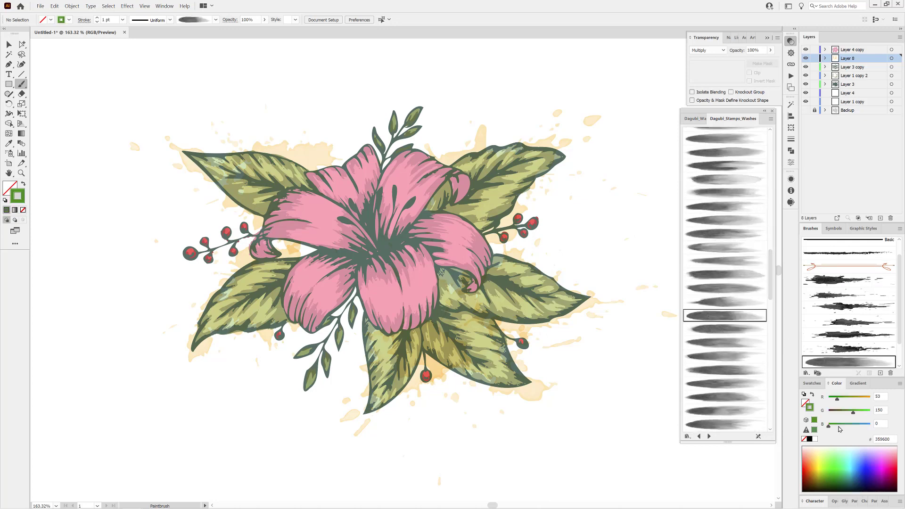
left_click_drag(852, 413, 845, 414)
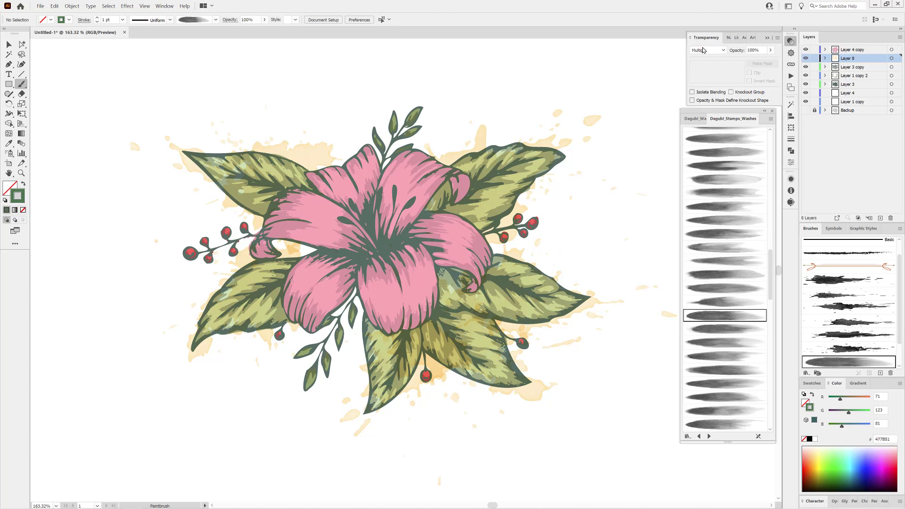
Paint a green wash stroke over the upper-right leaf and set its weight to 1.9 pt
left_click_drag(532, 162, 549, 151)
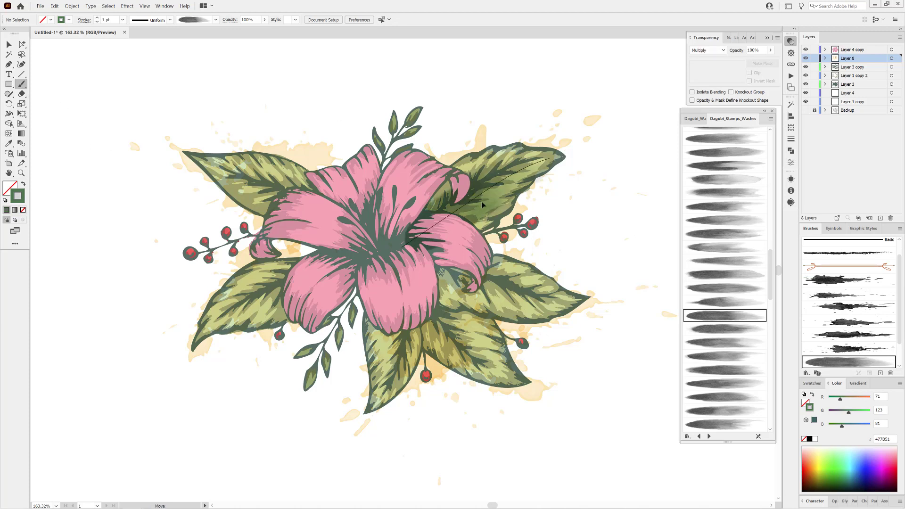
left_click(470, 237, "ctrl")
left_click(97, 18)
left_click(97, 21)
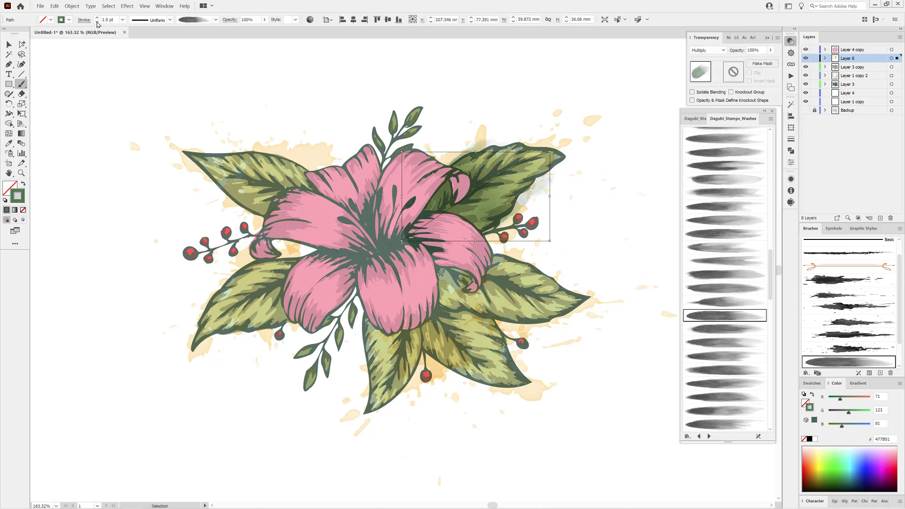
left_click(84, 204, "ctrl")
Paint the upper-left leaf with a different wash brush and give the stroke an elliptical width profile
left_click(732, 342)
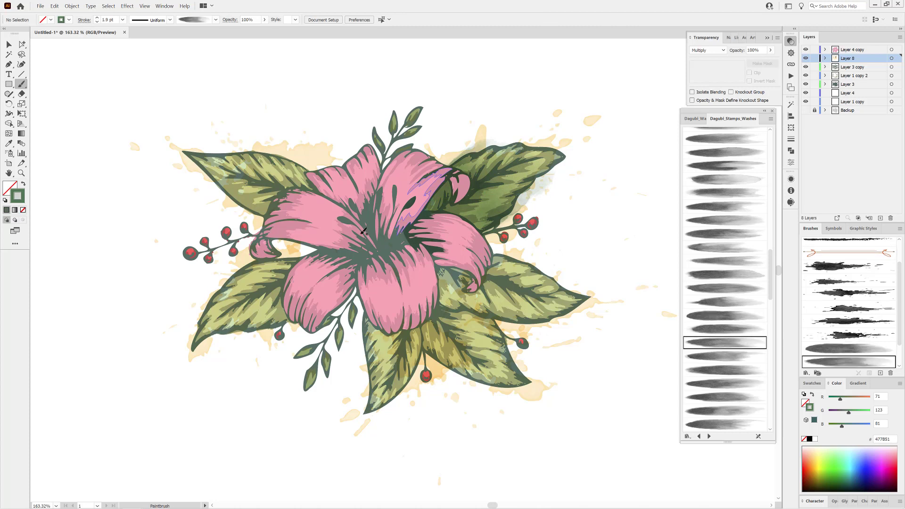
left_click_drag(191, 153, 188, 153)
mouse_move(261, 135)
left_mouse_down("ctrl")
mouse_move(168, 115)
mouse_move(249, 123)
mouse_move(243, 152)
left_mouse_up("ctrl")
left_click(170, 19)
left_click(150, 48)
left_click(96, 22)
Redo the green wash stroke over the upper-left leaf, move it into place and set its weight to 1.2 pt
left_click(54, 6)
left_click(66, 31)
left_click_drag(298, 191, 192, 157)
left_click_drag(266, 182, 275, 193, "ctrl")
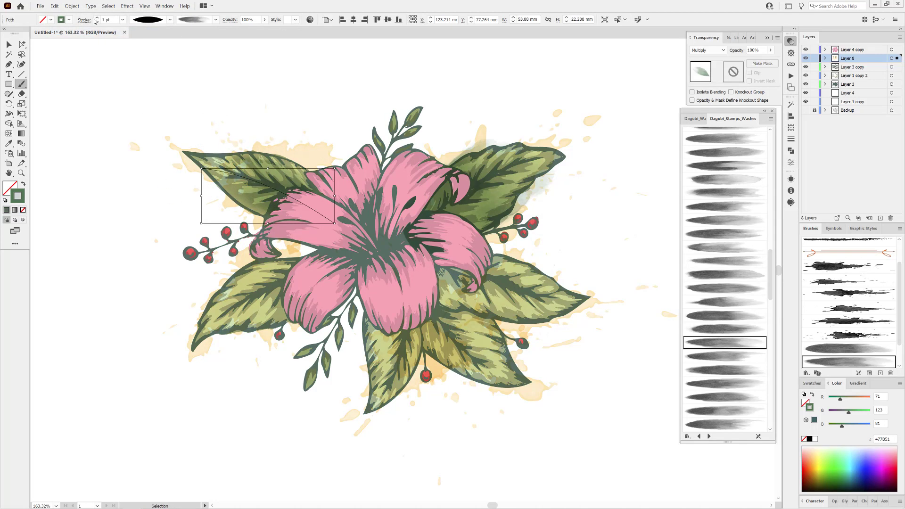
left_click(97, 18)
left_click(96, 17)
key("ctrl+shift+a")
Shade the lower-left leaf with another wash brush at 1.6 pt, deleting the first stroke and repainting it
scroll(730, 295, "down", 5)
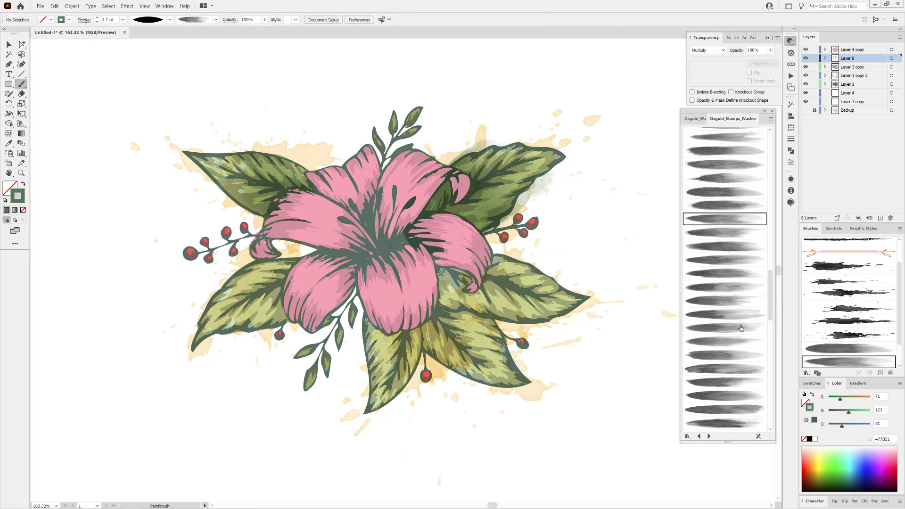
left_click(729, 291)
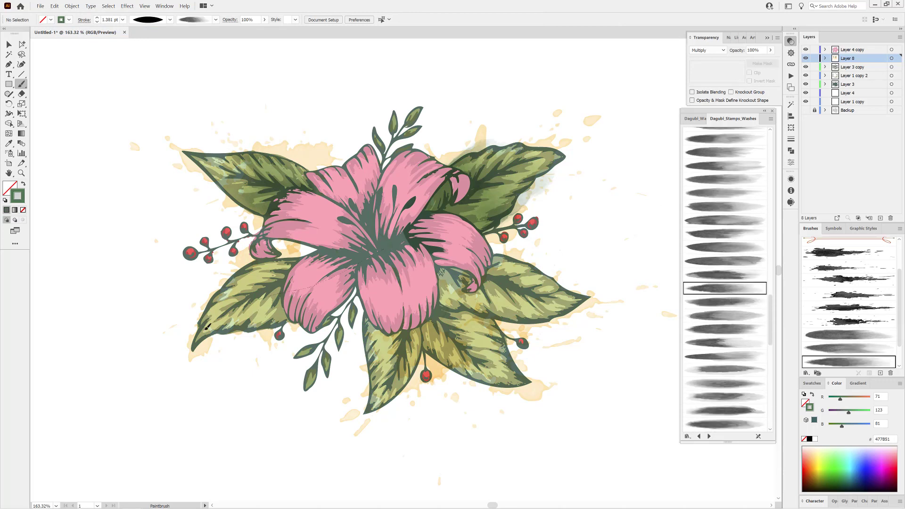
left_click_drag(172, 368, 377, 253)
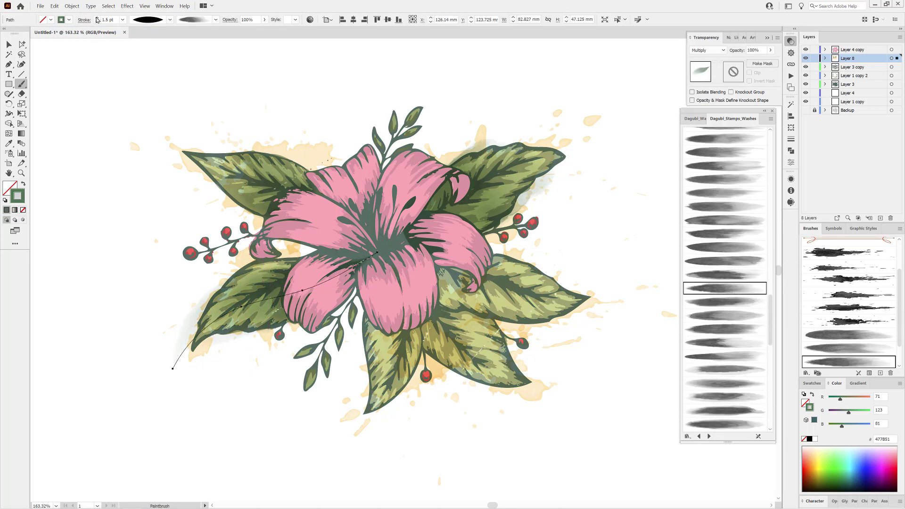
left_click(96, 19)
key("Delete")
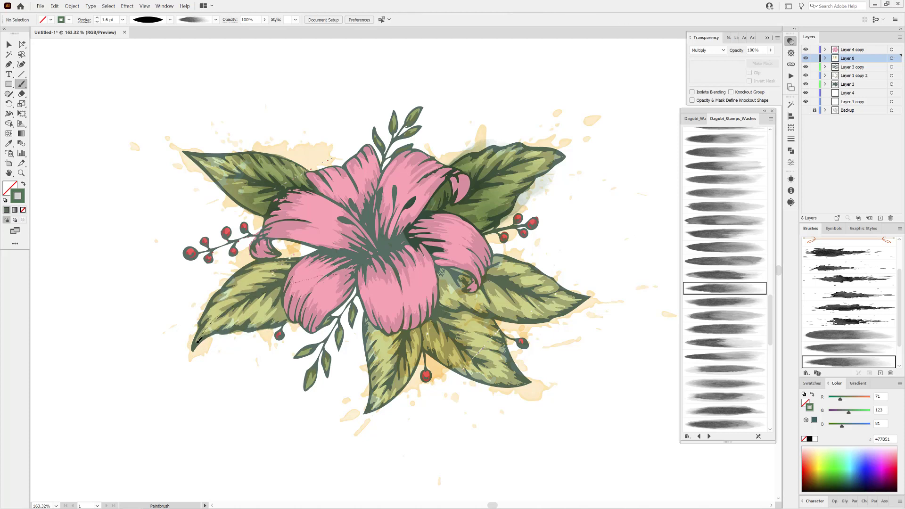
left_click_drag(197, 342, 194, 348)
left_click(148, 401, "ctrl")
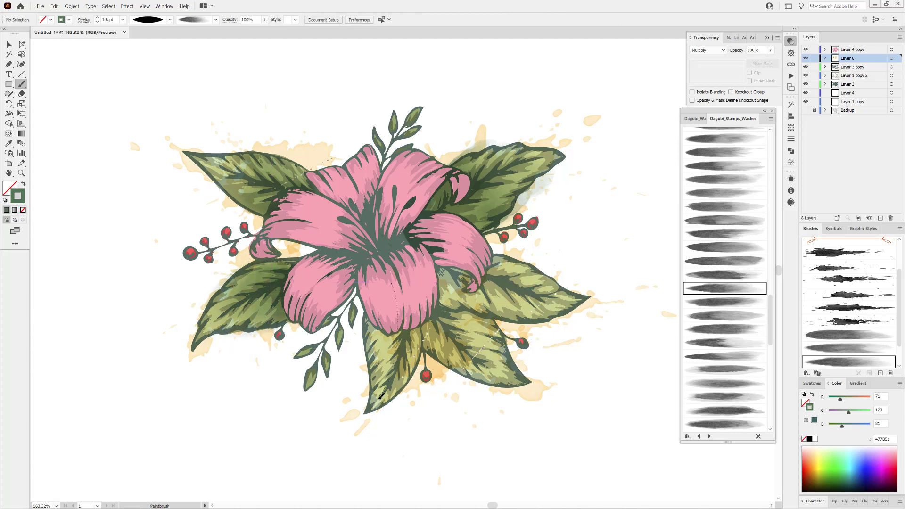
Paint green wash strokes over the bottom-center and bottom-right leaves, switching to another wash brush for the bottom-right one
left_click_drag(381, 395, 426, 345)
left_click(714, 302)
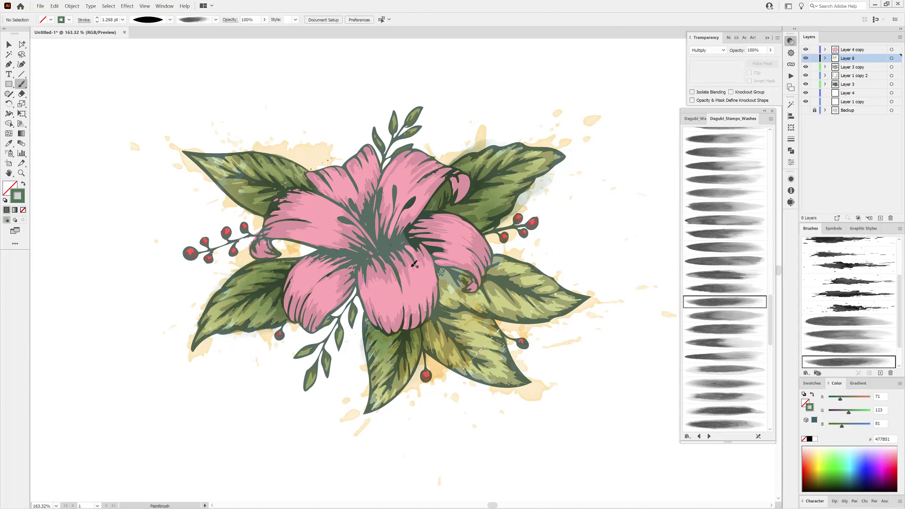
left_click_drag(527, 380, 533, 381)
left_click_drag(469, 328, 476, 321)
left_click(595, 360, "ctrl")
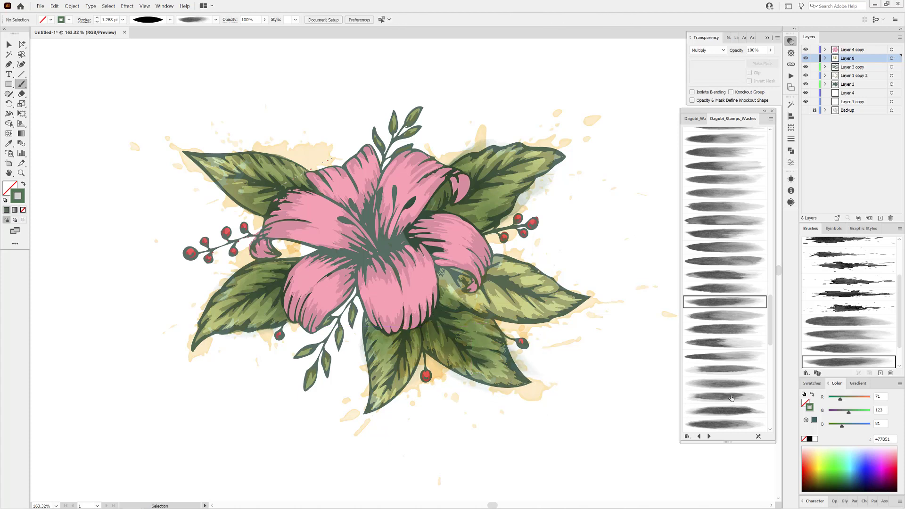
Choose a lighter wash brush and paint green shading strokes over the lower-right side leaf
left_click(725, 315)
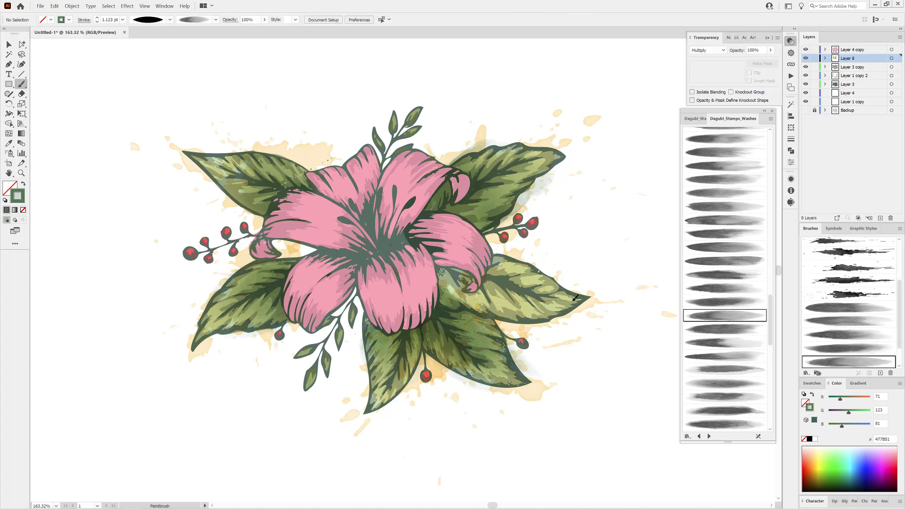
left_click_drag(573, 300, 576, 300)
left_click_drag(523, 300, 522, 293)
left_click(564, 341, "ctrl")
Add a new layer above Layer 4 copy and browse further through the wash brushes
left_click(868, 51)
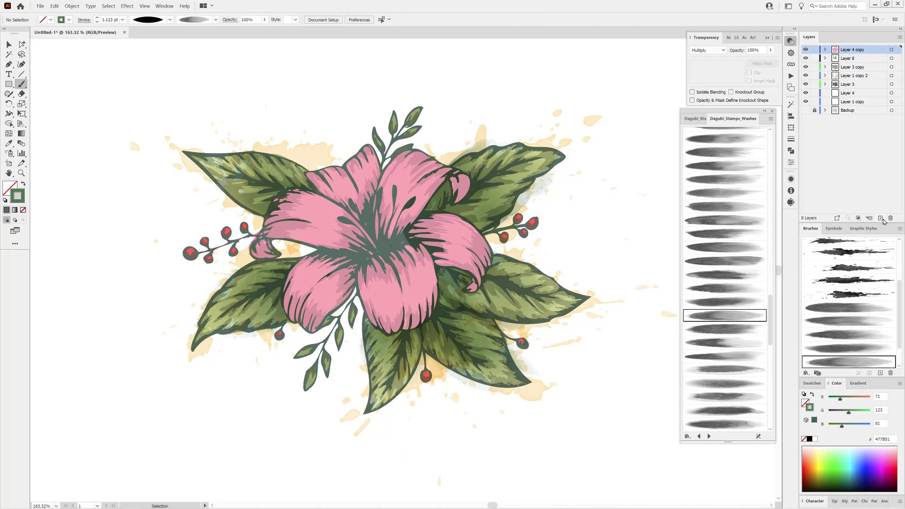
left_click(880, 218)
left_click_drag(770, 320, 771, 380)
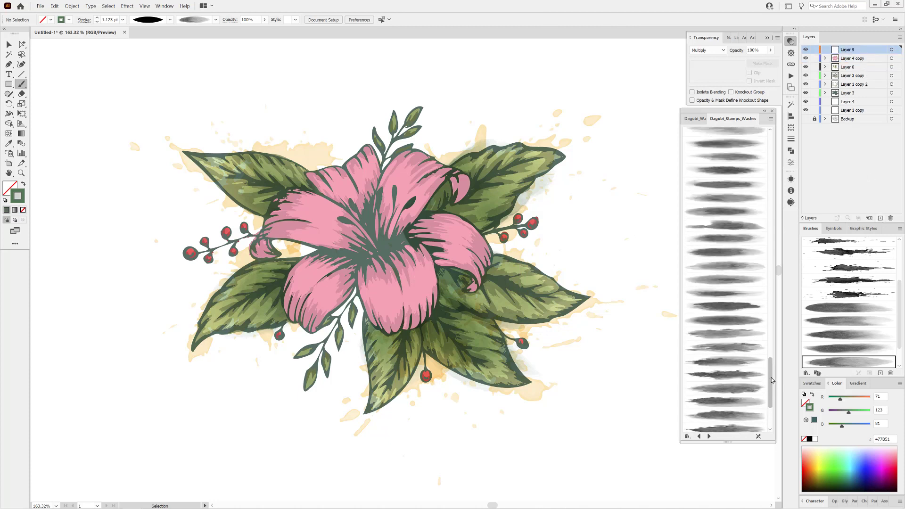
Choose a dense wash brush and paint 4 pt strokes over the flower's center, recoloring the stroke from pink to mauve AB6495
left_click(890, 454)
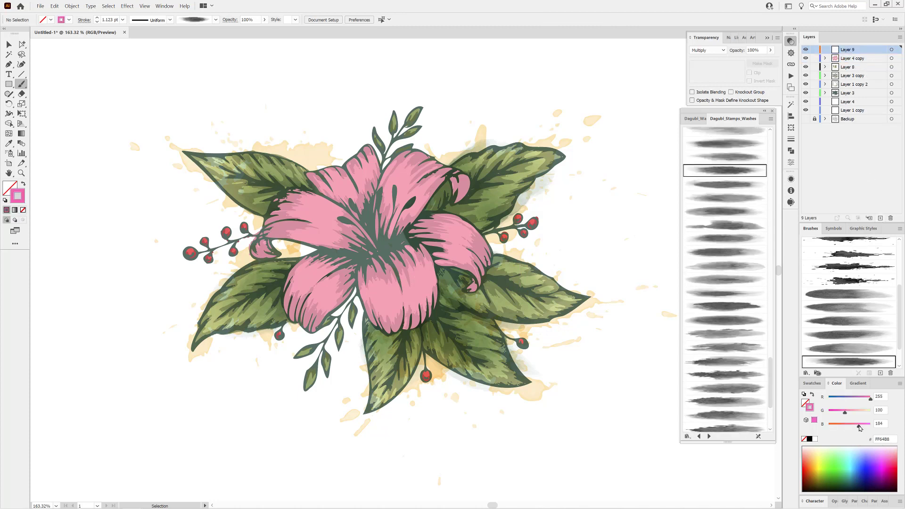
left_click_drag(845, 413, 853, 414)
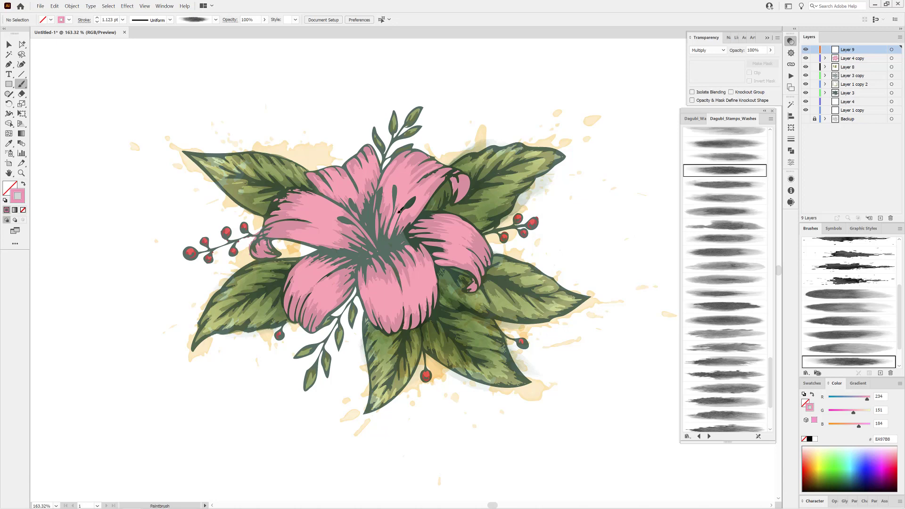
left_click_drag(419, 192, 332, 288)
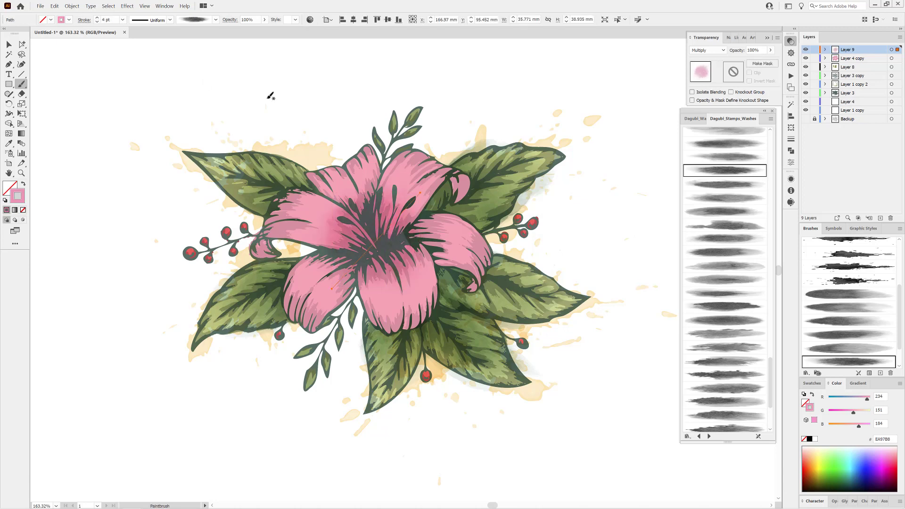
left_click_drag(360, 230, 357, 221, "ctrl")
mouse_move(852, 412)
left_mouse_down("shift")
mouse_move(844, 413)
mouse_move(858, 400)
left_mouse_up("shift")
left_click(765, 475, "ctrl")
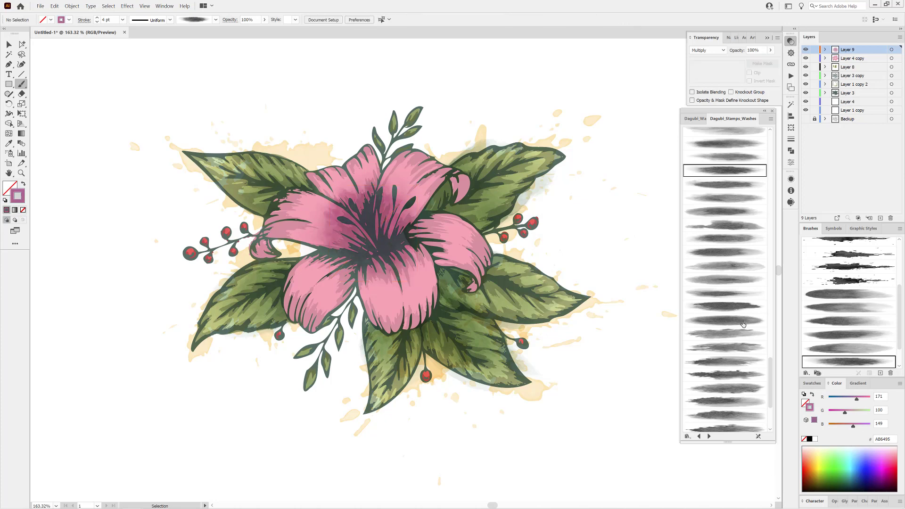
Paint more mauve wash shading over the flower's center and inner petals with a narrower wash brush, reducing the stroke to 3 pt
left_click(731, 293)
left_click_drag(332, 282, 433, 179)
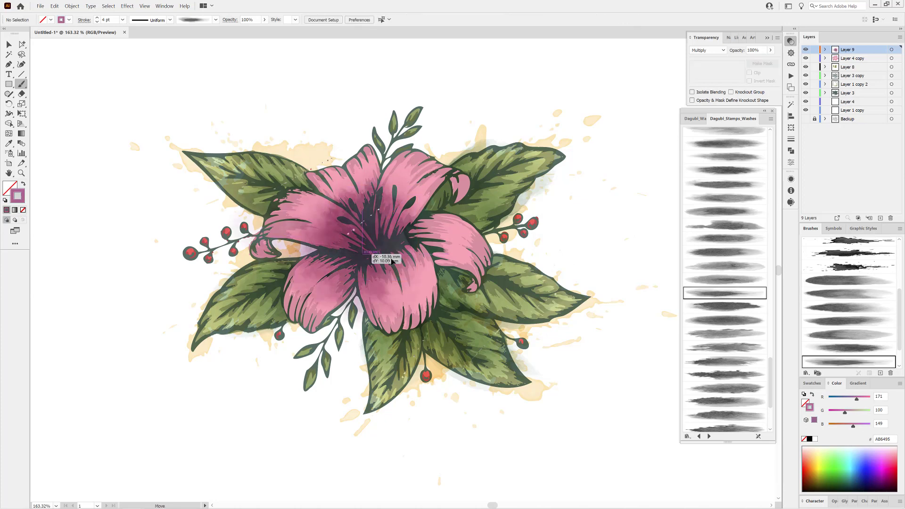
left_click(98, 22)
left_click_drag(380, 221, 365, 202)
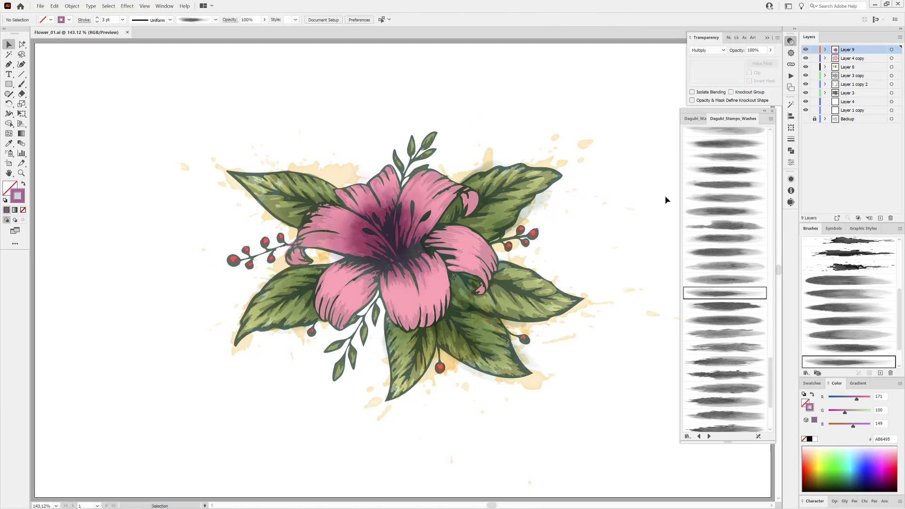
Recolor the Layer 4 copy petals toward coral with hue 360 and saturation 43, and set Layer 9's shading strokes to C56495
left_click(891, 58)
left_click(310, 20)
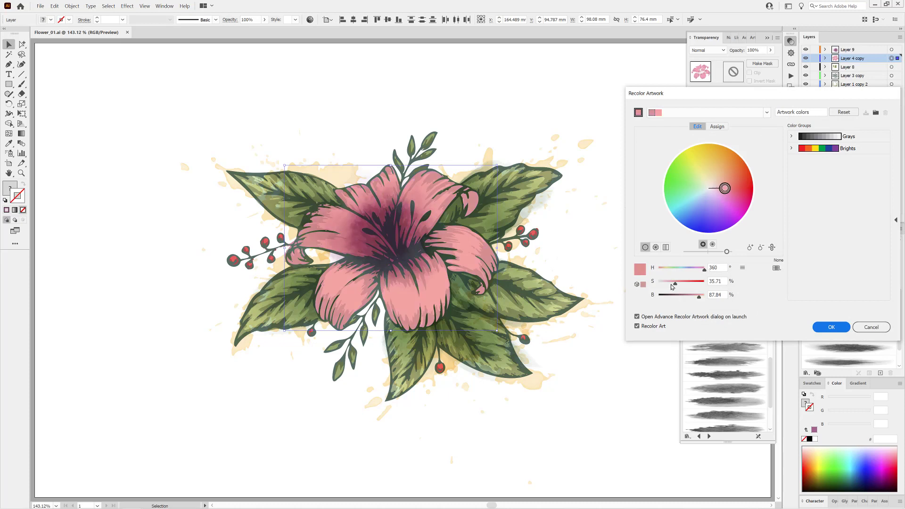
left_click_drag(674, 284, 679, 284)
left_click(716, 126)
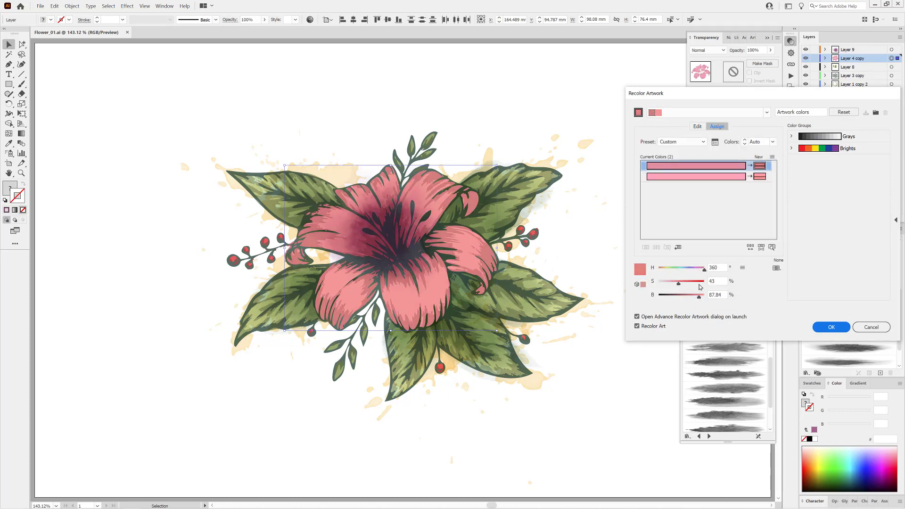
left_click(831, 327)
left_click(891, 50)
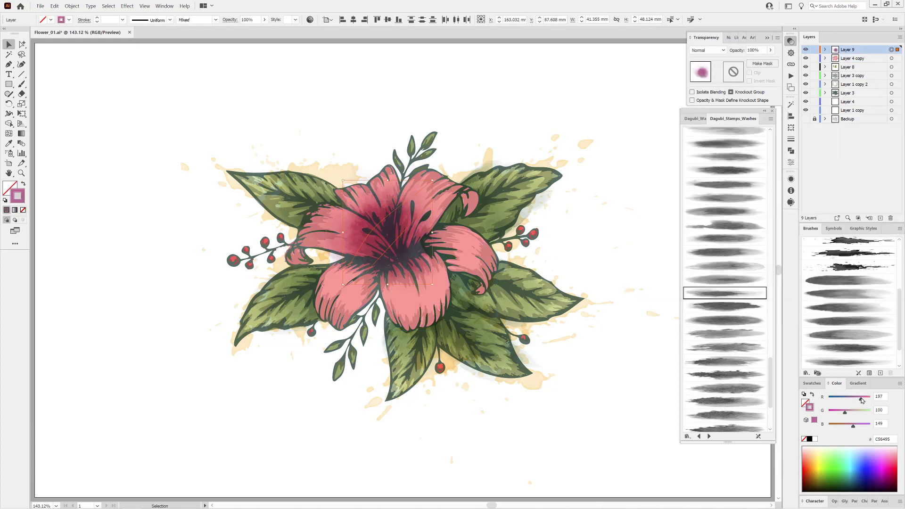
left_click(655, 427)
Paint a 1 pt fine splatter in red (RGB 215, 76, 77) over the upper-right leaf, using Darken blending
left_click(695, 119)
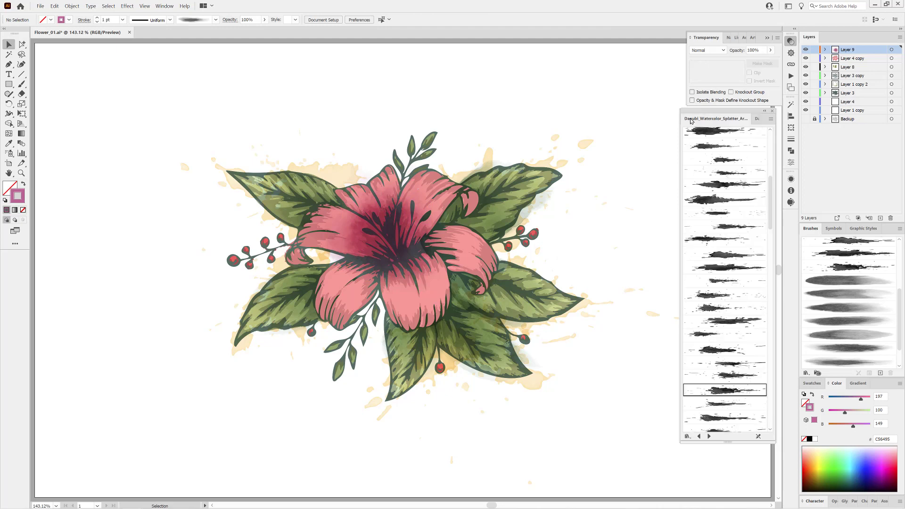
left_click_drag(771, 193, 770, 410)
left_click(734, 385)
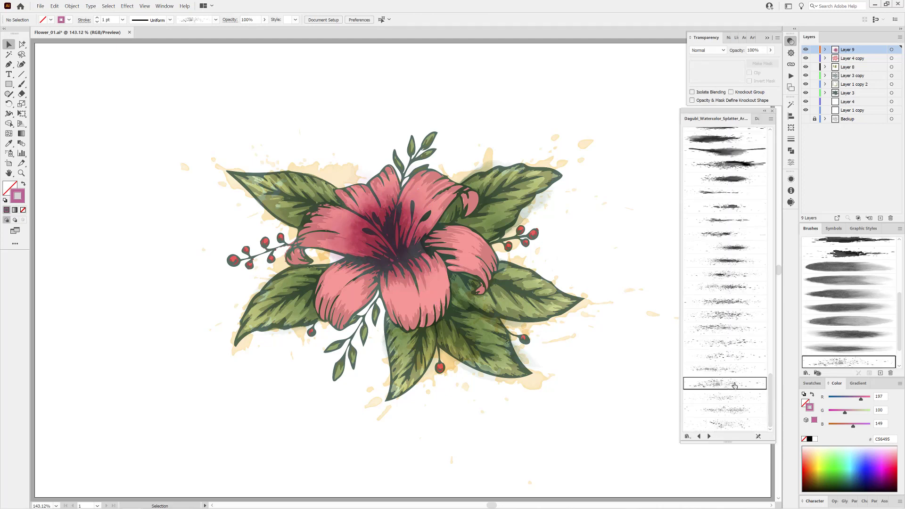
left_click(21, 85)
left_click(708, 50)
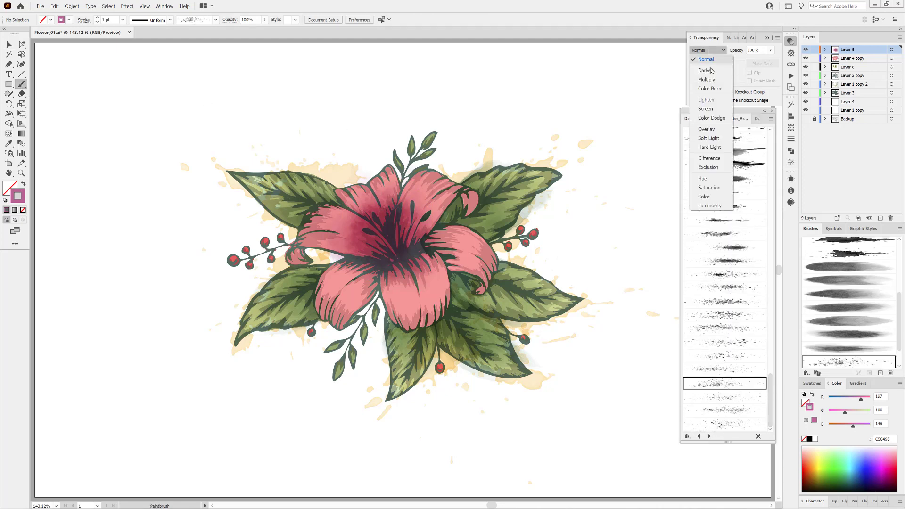
left_click(702, 59)
left_click_drag(456, 166, 483, 169)
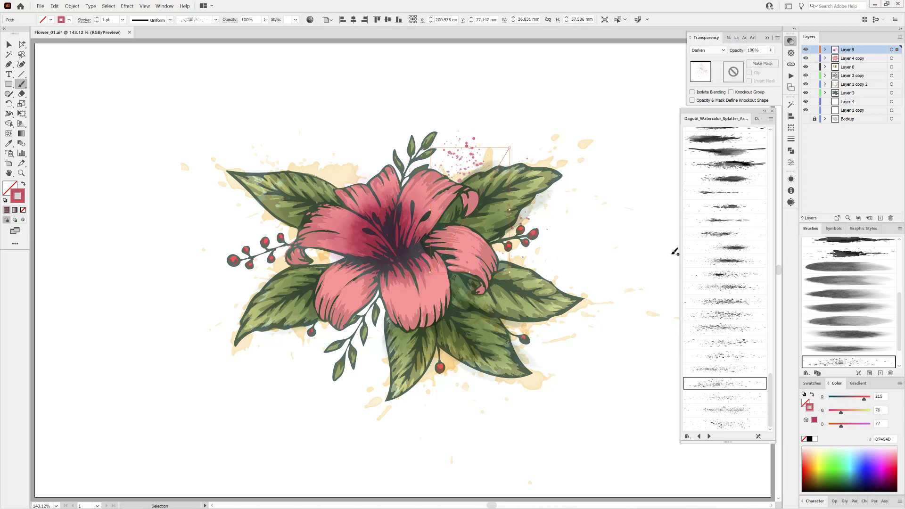
left_click(660, 227, "ctrl")
Paint another fine red splatter over the upper petals with a different splatter brush and set it to Multiply
left_click(731, 369)
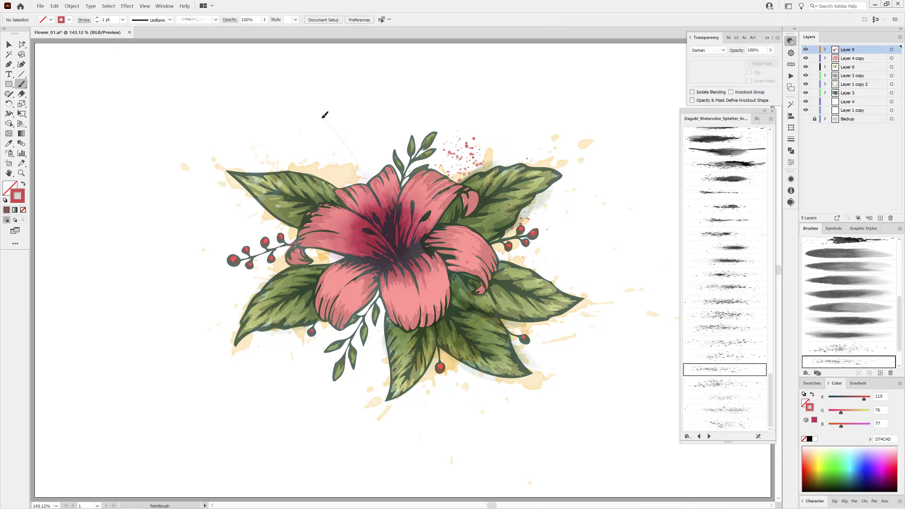
left_click_drag(381, 162, 382, 177)
left_click(708, 49)
left_click(706, 80)
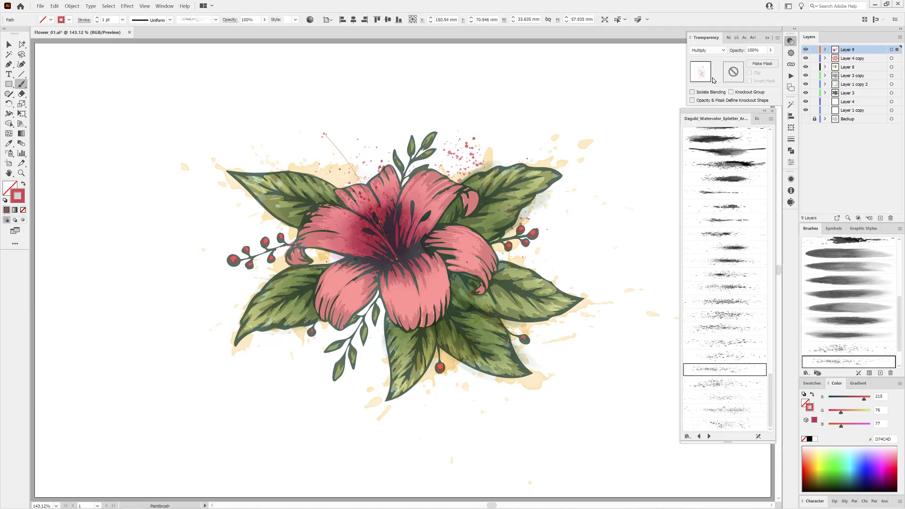
left_click(109, 293, "ctrl")
Paint a green 497239 splatter around the lower-left petal and leaf
left_click(835, 476)
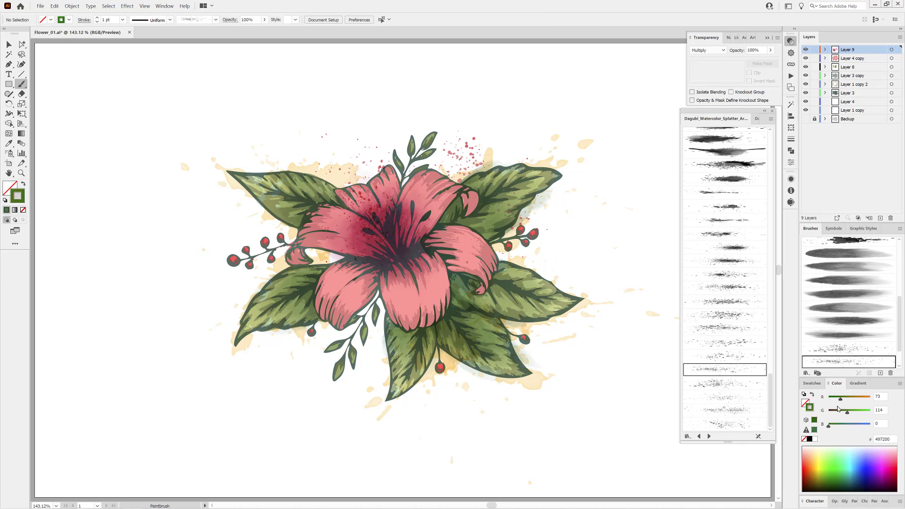
mouse_move(311, 314)
left_mouse_down()
mouse_move(302, 372)
mouse_move(323, 339)
mouse_move(330, 283)
left_mouse_up()
left_click(133, 377, "ctrl")
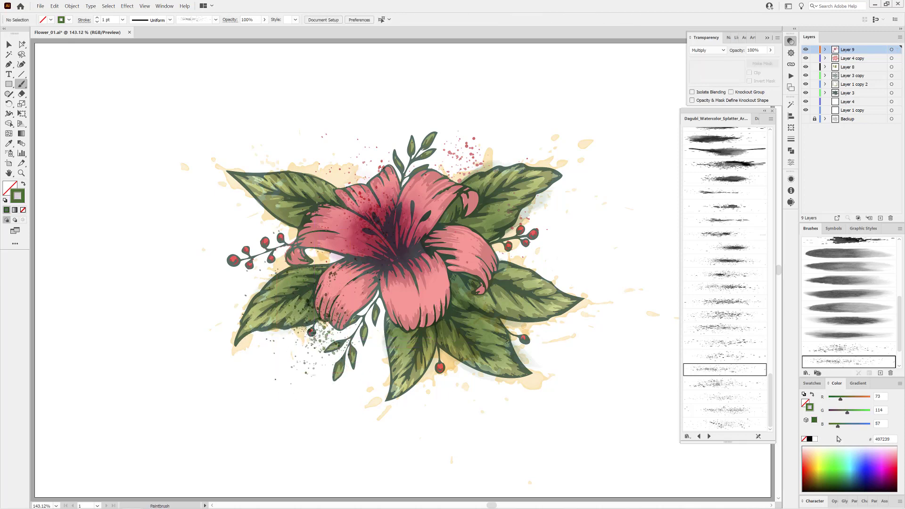
Paint white splatters in Normal blending over the lower-right leaves with another fine splatter brush
left_click(816, 439)
left_click(707, 50)
left_click(700, 58)
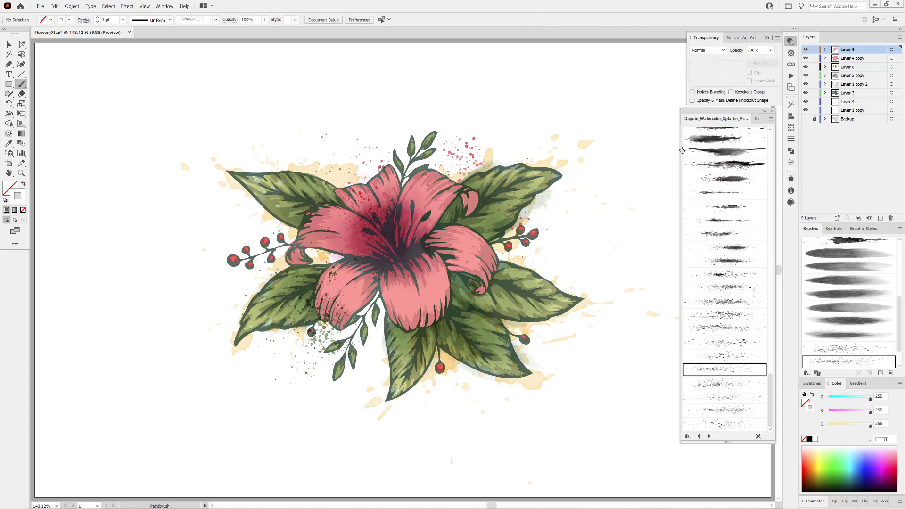
left_click(724, 396)
left_click_drag(514, 296, 508, 302, "ctrl")
left_click(629, 238, "ctrl")
Add a new layer below Layer 3 and paint a diagonal 6 pt textured wash in pale green C6D8B8 behind the flower
left_click(863, 103)
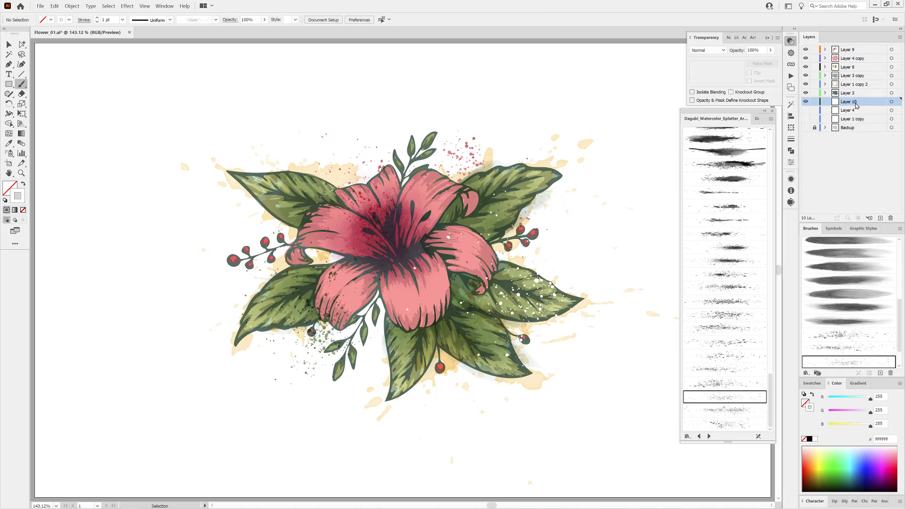
left_click(756, 119)
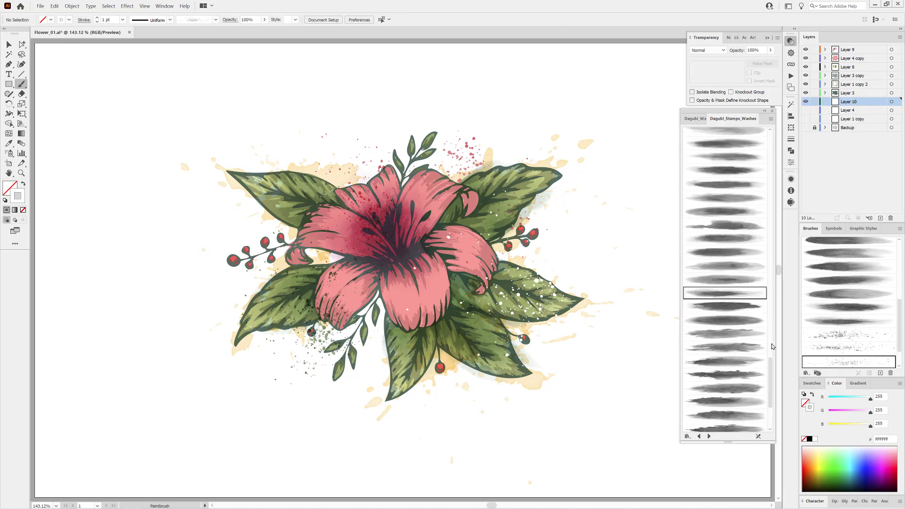
left_click(733, 349)
left_click(123, 20)
left_click(136, 100)
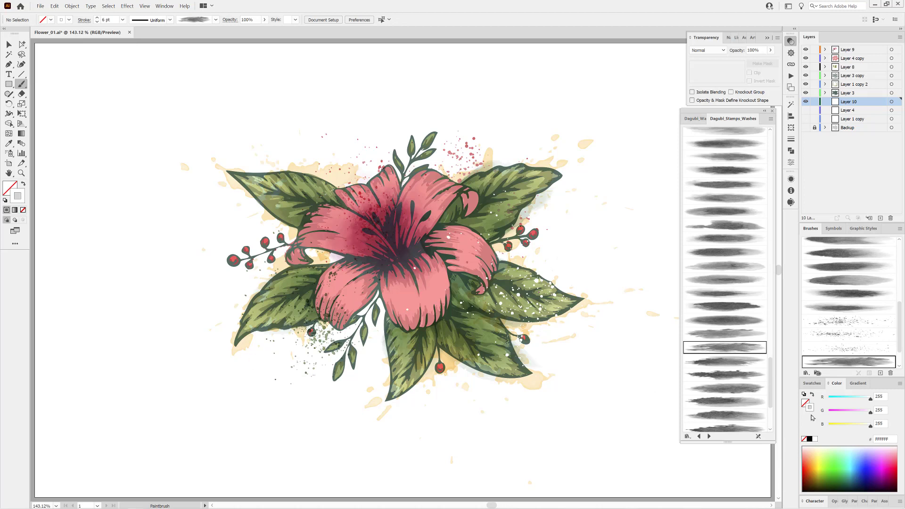
left_click(837, 454)
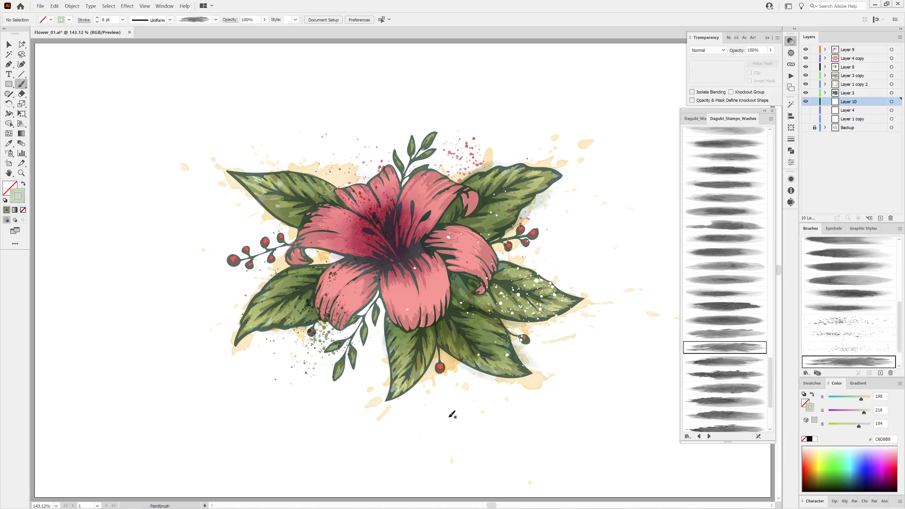
left_click_drag(545, 187, 623, 134)
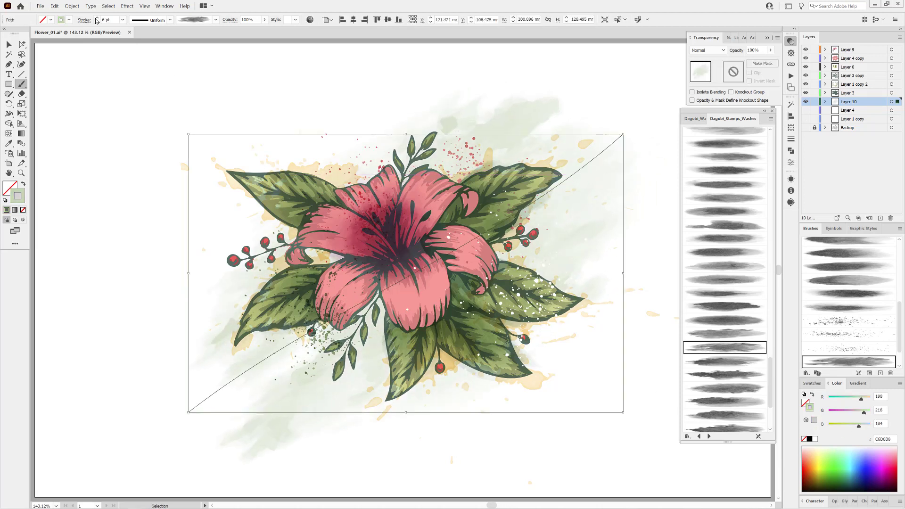
Replace the background wash with a wide, nearly horizontal 8 pt stroke, center it behind the flower and recolor it DAE6B7
mouse_move(186, 412)
left_mouse_down()
mouse_move(158, 248)
mouse_move(602, 208)
mouse_move(666, 305)
mouse_move(711, 310)
left_mouse_up()
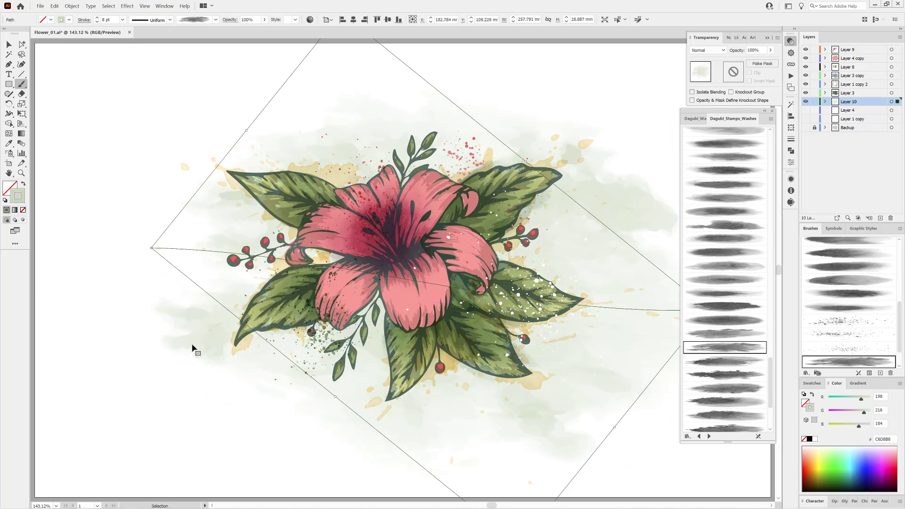
left_click_drag(191, 346, 167, 338)
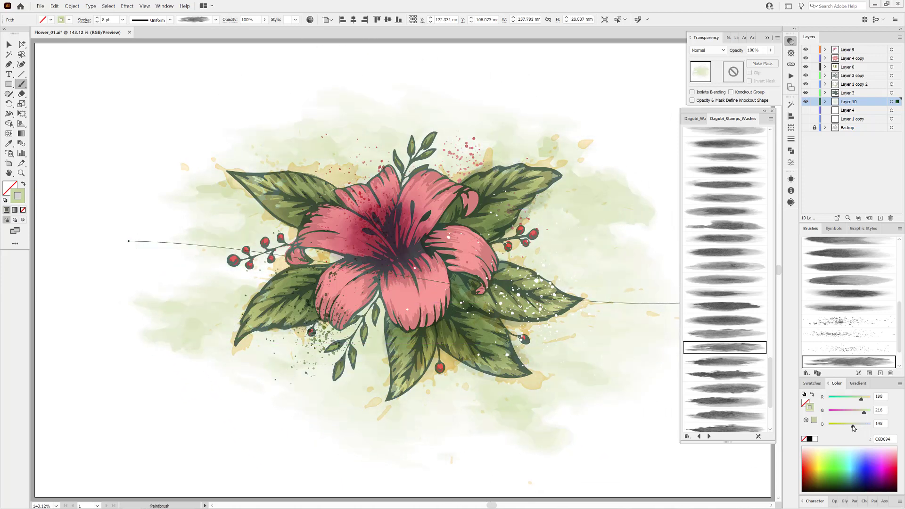
left_click(123, 429, "ctrl")
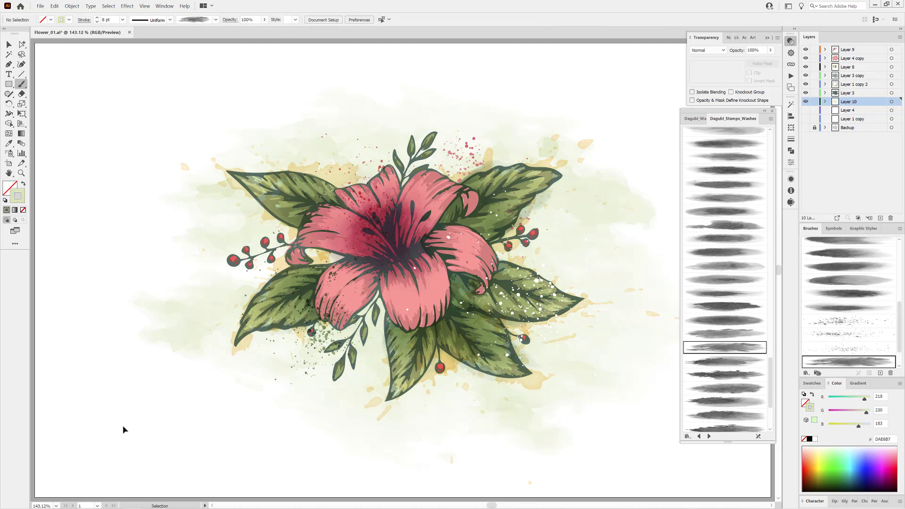
scroll(332, 413, "right", 3)
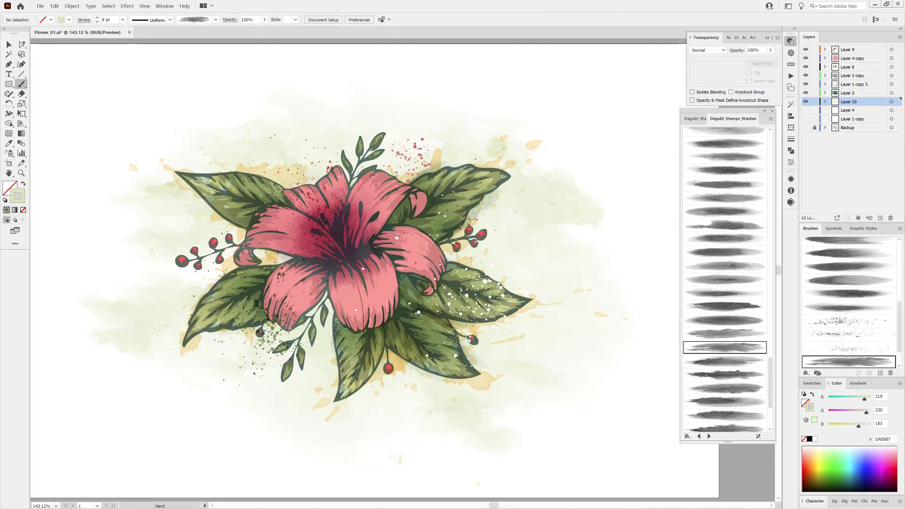
Paint a splatter brush stroke across the background wash beside the upper-right leaf and make it white at 1 pt
left_click(702, 121)
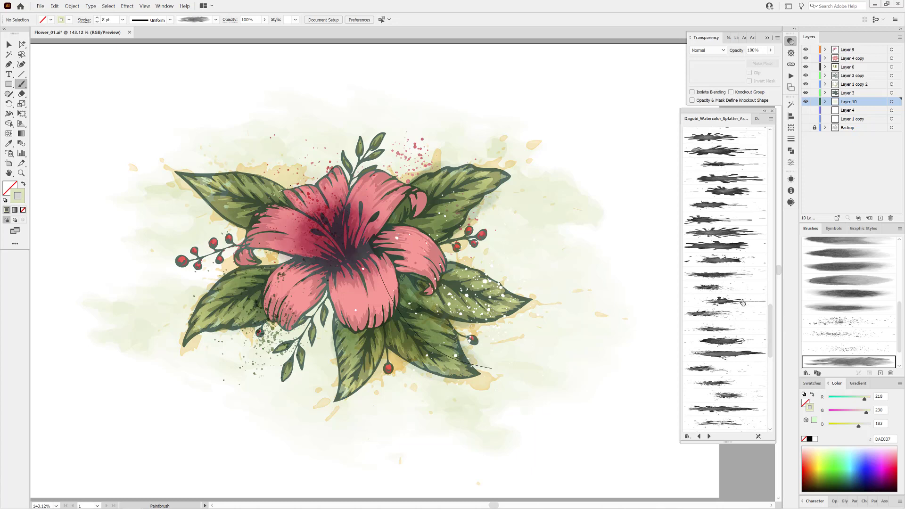
left_click(737, 287)
left_click_drag(411, 253, 376, 282)
left_click(122, 19)
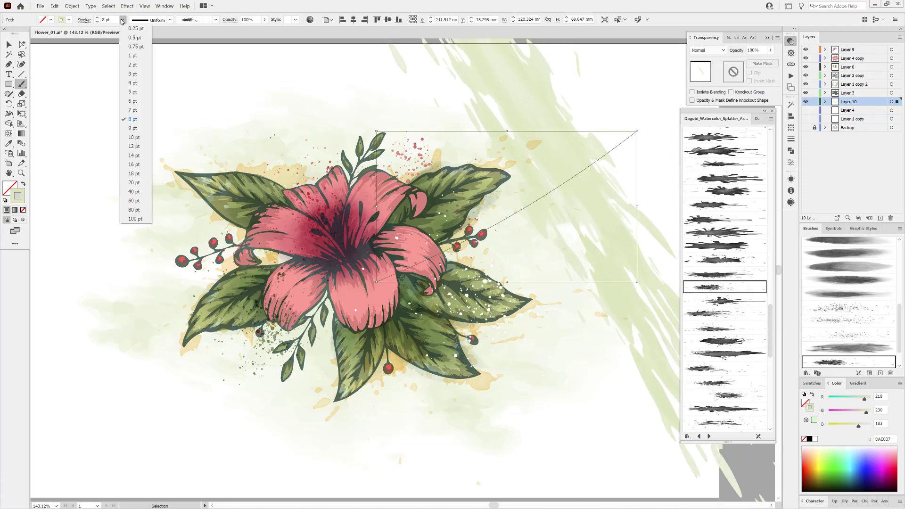
left_click(134, 47)
left_click(816, 439)
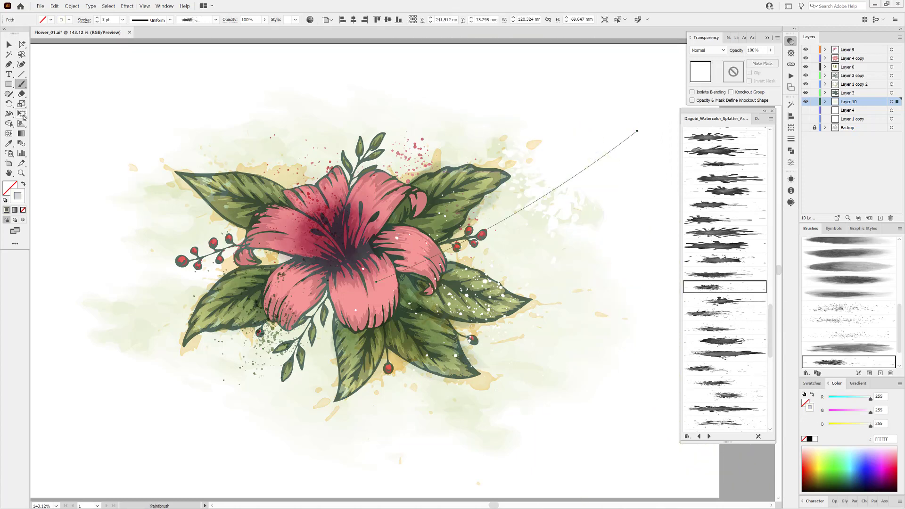
Free-transform the white splatter over the right side of the background wash and switch it to another splatter brush
key("e")
left_click_drag(377, 282, 340, 301)
left_click_drag(639, 306, 347, 307)
left_click_drag(520, 259, 573, 204)
left_click(707, 274)
mouse_move(569, 243)
left_mouse_down()
mouse_move(503, 295)
mouse_move(517, 297)
left_mouse_up()
Cut the white splatter from Layer 10 and paste it in place on Layer 9
left_click(53, 8)
left_click(62, 31)
left_click(848, 50)
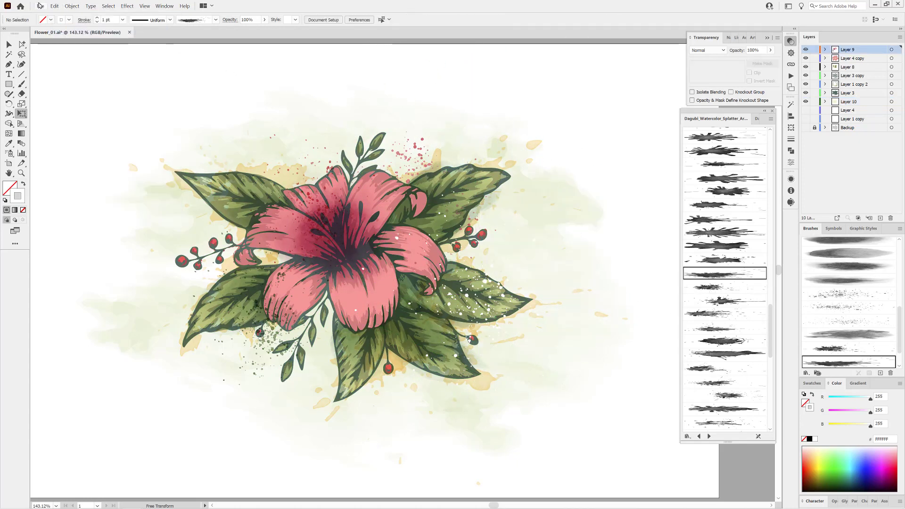
left_click(54, 5)
left_click(64, 68)
Rotate and move the white splatter so it breaks up the background wash beside the right-hand leaves, and browse other splatter brushes
left_click_drag(534, 245, 370, 263)
left_click_drag(313, 67, 319, 195)
left_click_drag(347, 295, 578, 187)
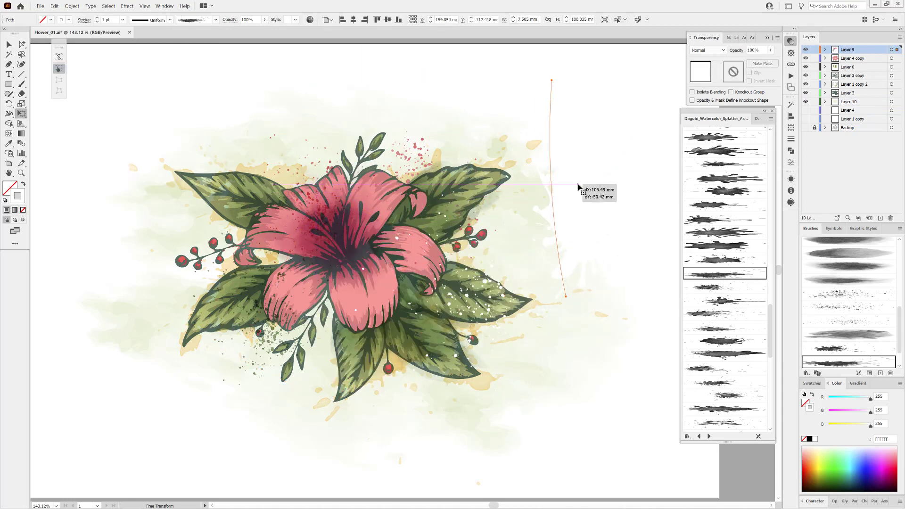
left_click_drag(571, 304, 471, 203)
left_click_drag(562, 209, 623, 179)
left_click_drag(507, 163, 597, 84)
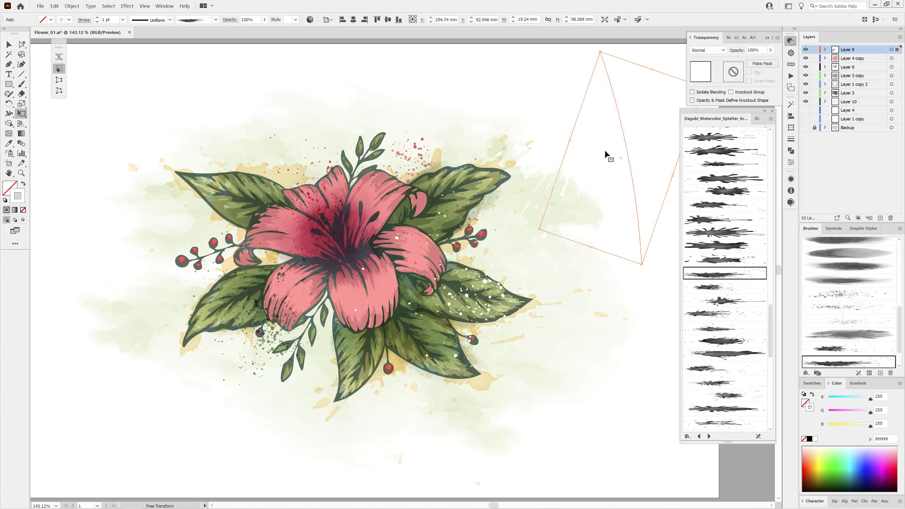
left_click_drag(606, 149, 608, 256)
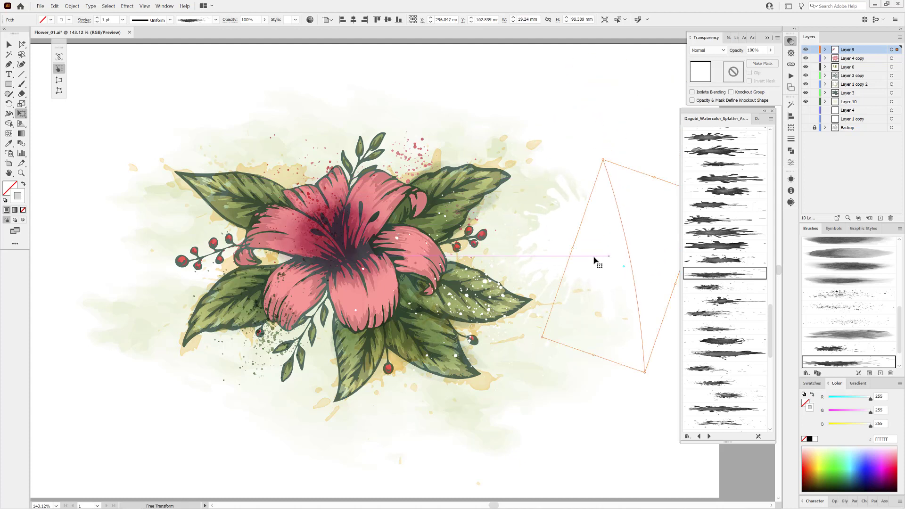
left_click(53, 453, "ctrl")
scroll(729, 260, "up", 4)
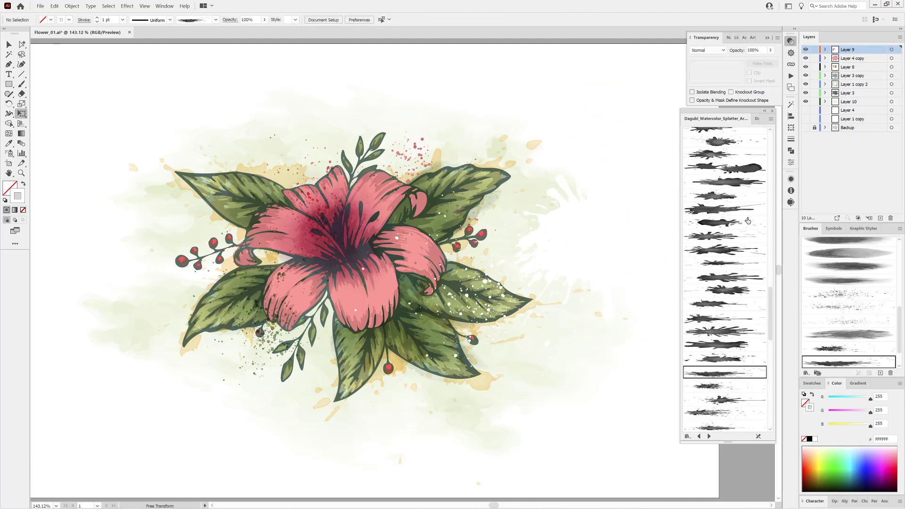
Paint a splatter over the lower-right leaves with a different watercolor splatter brush, using the olive green stroke color #A8B24D
left_click(733, 197)
left_click(827, 458)
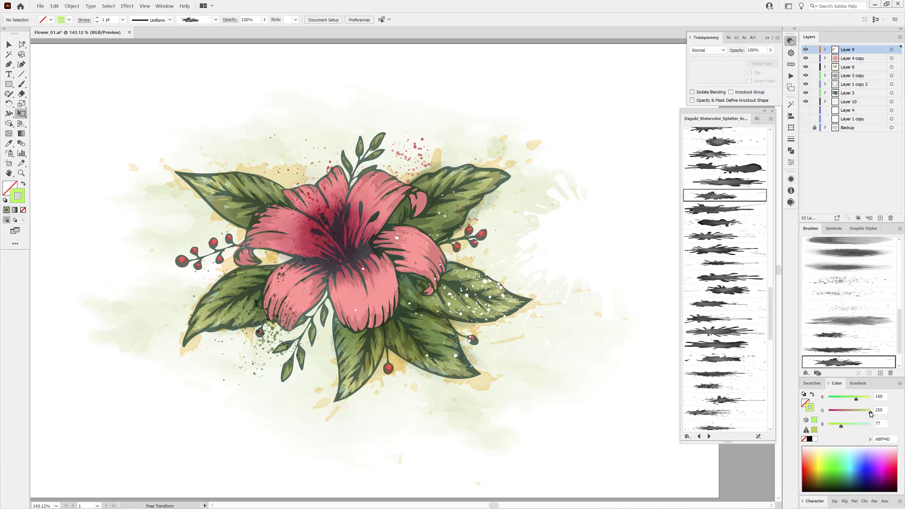
left_click(21, 84)
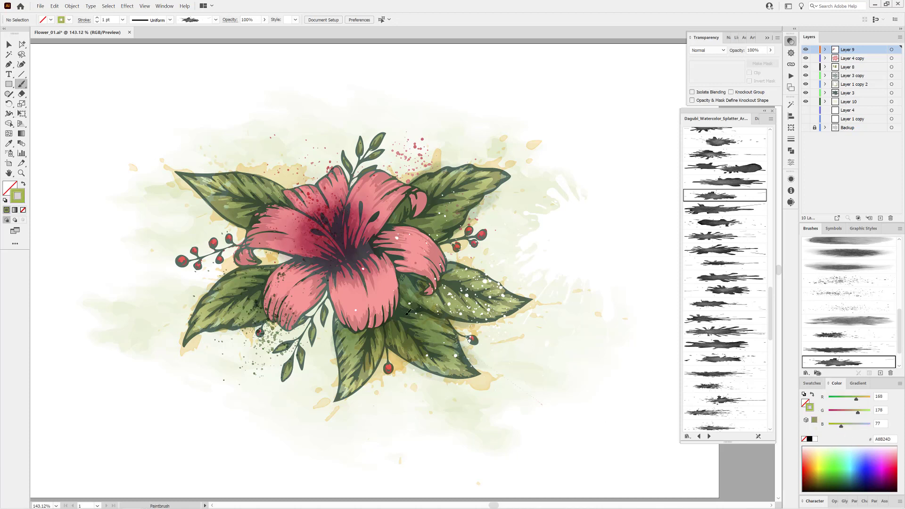
left_click_drag(407, 311, 332, 255)
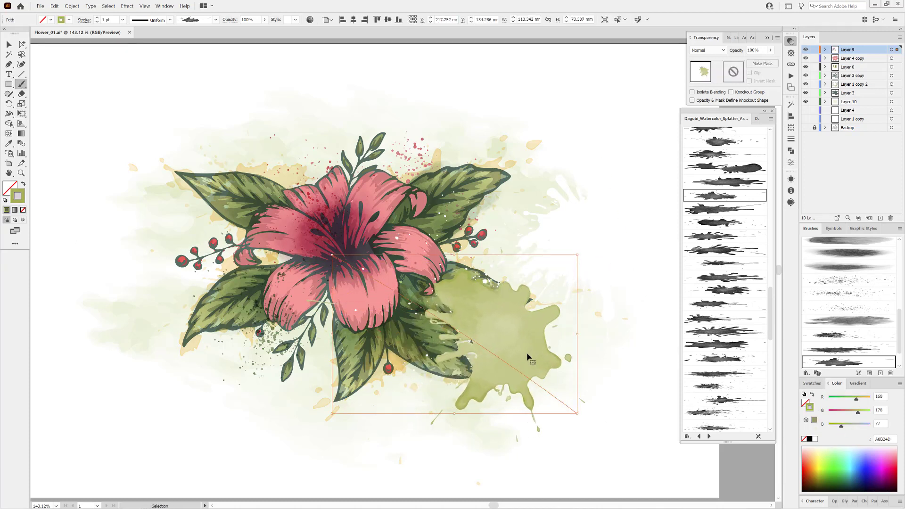
Try other splatter brushes on the olive green splatter and settle on one with long, thin spikes
scroll(712, 184, "up", 1)
left_click(712, 180)
scroll(712, 185, "up", 2)
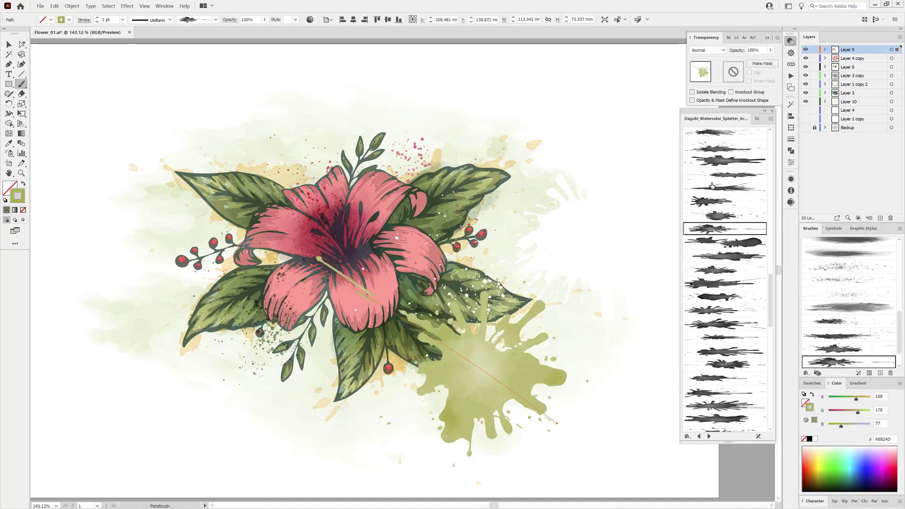
scroll(711, 186, "up", 1)
left_click(736, 173)
left_click(726, 159)
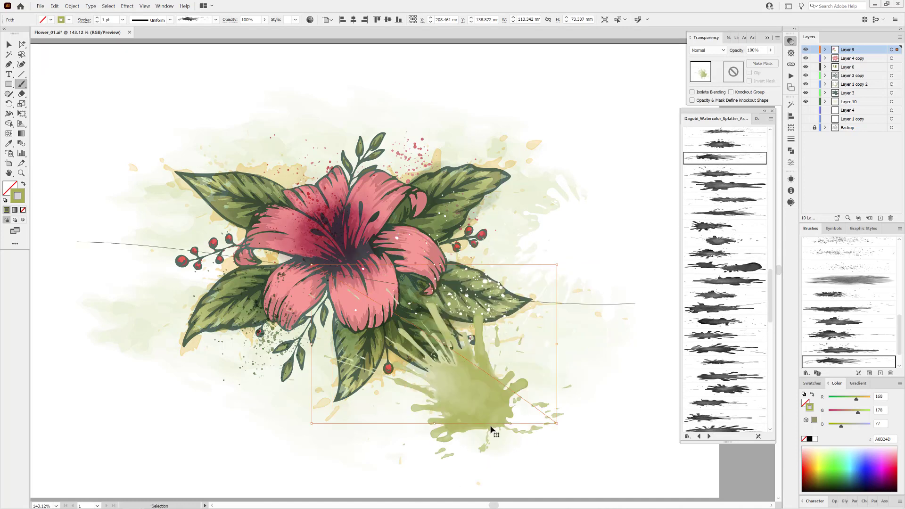
Reposition the green splatter below the lower-right leaves, set its opacity to 64% and lighten its color to #CDD399
mouse_move(493, 416)
left_mouse_down()
mouse_move(503, 366)
mouse_move(495, 387)
left_mouse_up()
left_click(264, 19)
left_click_drag(264, 31, 253, 32)
left_click_drag(858, 413, 864, 415, "shift")
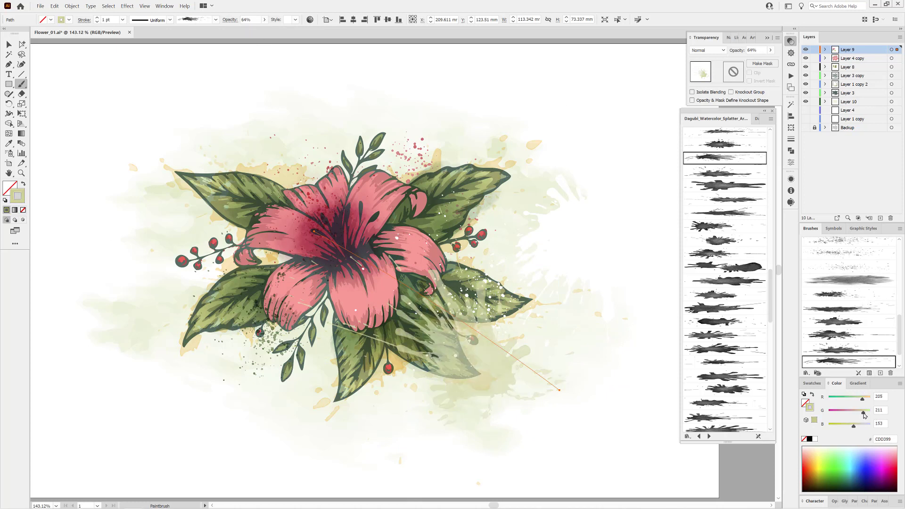
left_click_drag(489, 381, 495, 391, "ctrl")
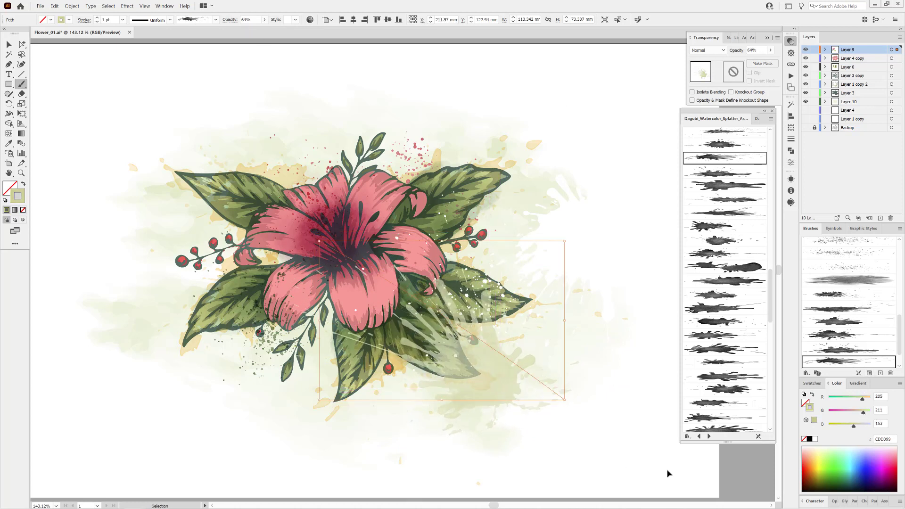
Paint a yellow #FFE87B splatter over the lower-right leaves with another splatter brush and set its opacity to 51%
left_click(683, 474)
left_click(814, 449)
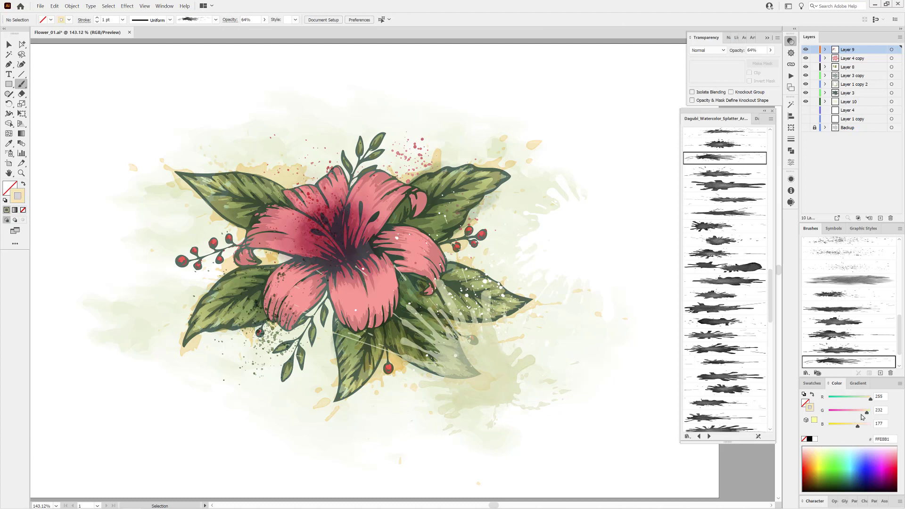
scroll(725, 236, "up", 2)
left_click(725, 142)
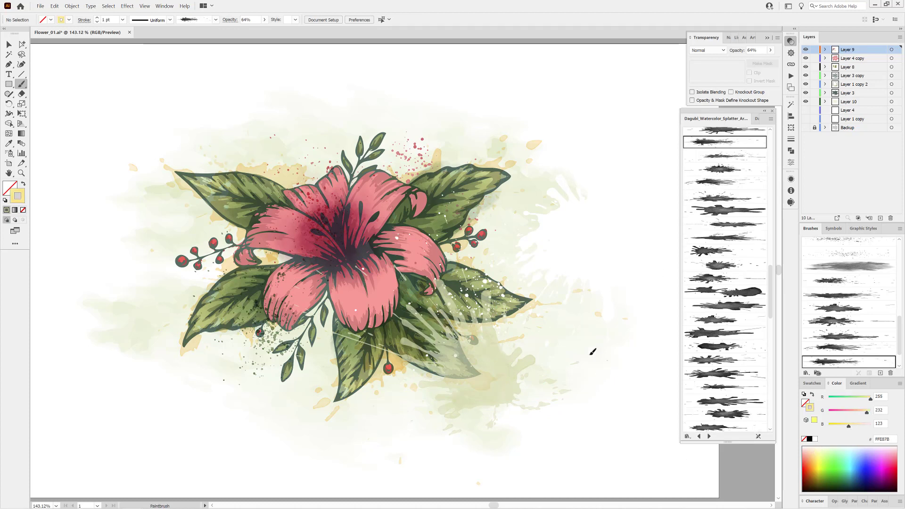
mouse_move(593, 352)
left_mouse_down()
mouse_move(556, 372)
mouse_move(535, 354)
mouse_move(499, 351)
left_mouse_up()
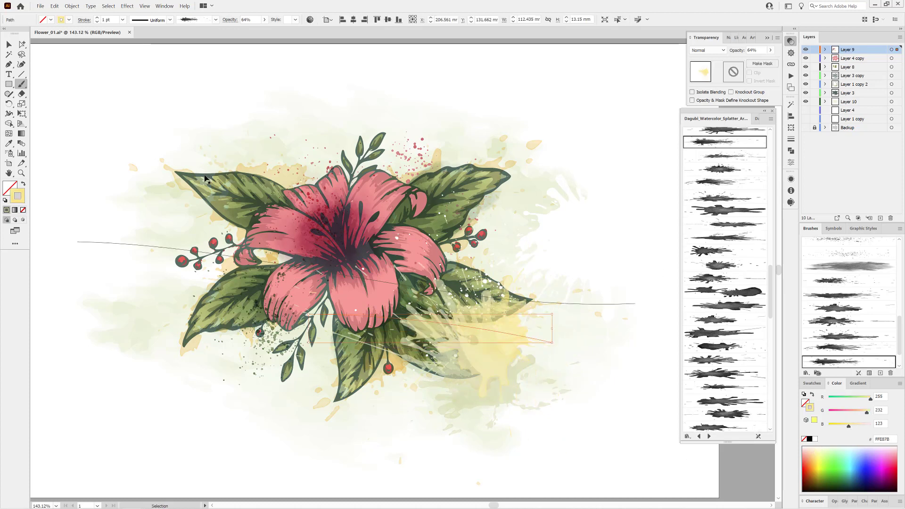
left_click(264, 19)
left_click_drag(252, 30, 249, 30)
key("ctrl+shift+a")
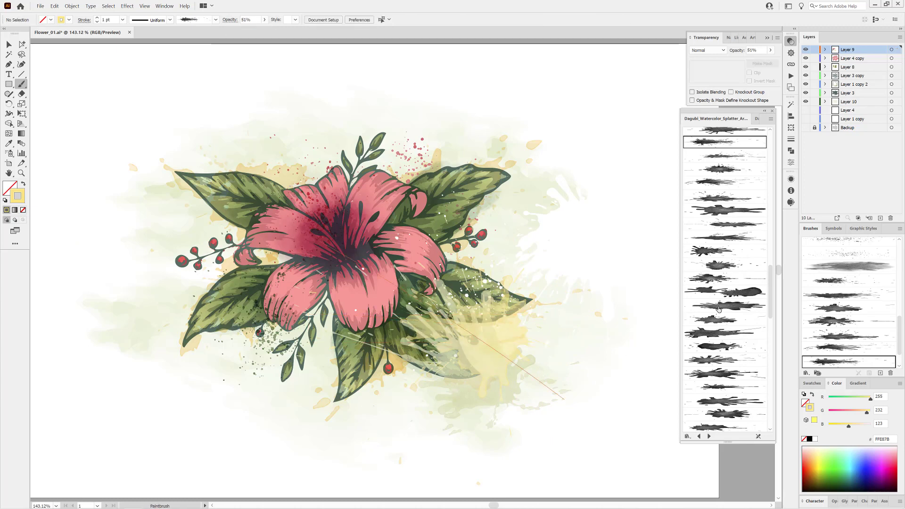
Paint a peach #FFBB9F splatter over the lower-left leaves and background with a fine droplet splatter brush
scroll(723, 330, "down", 5)
left_click(721, 366)
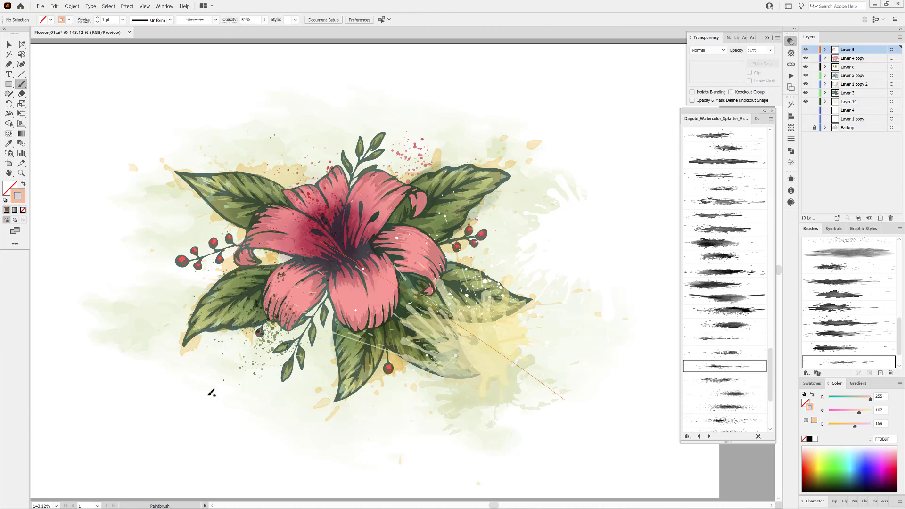
mouse_move(211, 393)
left_mouse_down()
mouse_move(247, 325)
mouse_move(264, 370)
left_mouse_up()
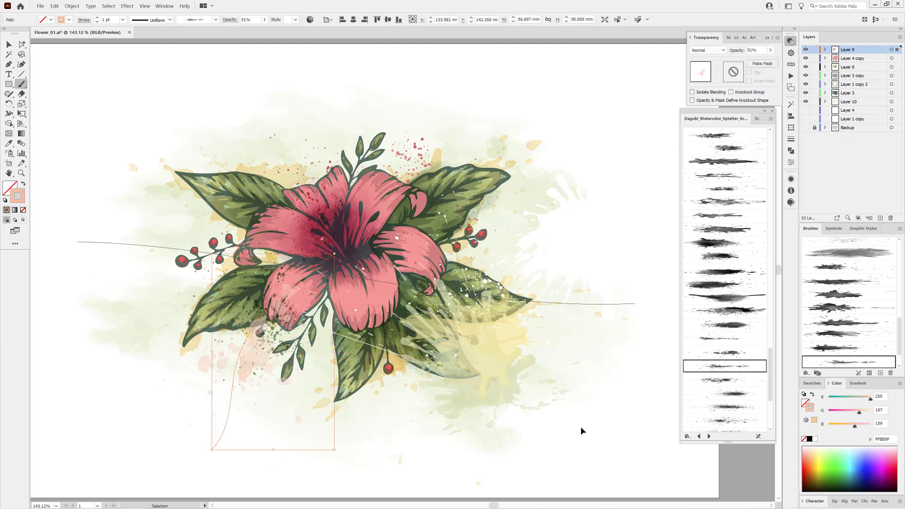
left_click(771, 110)
left_click(767, 38)
key("ctrl+0")
key("ctrl+shift+a")
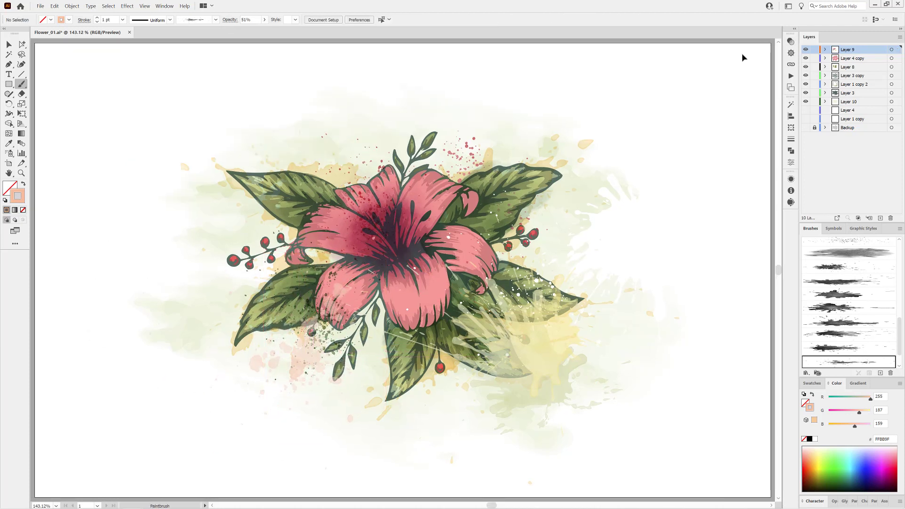
Paint fine dark red #B30000 splatters over the flower's center, blended with Multiply at 100% opacity
scroll(889, 327, "up", 3)
left_click(856, 294)
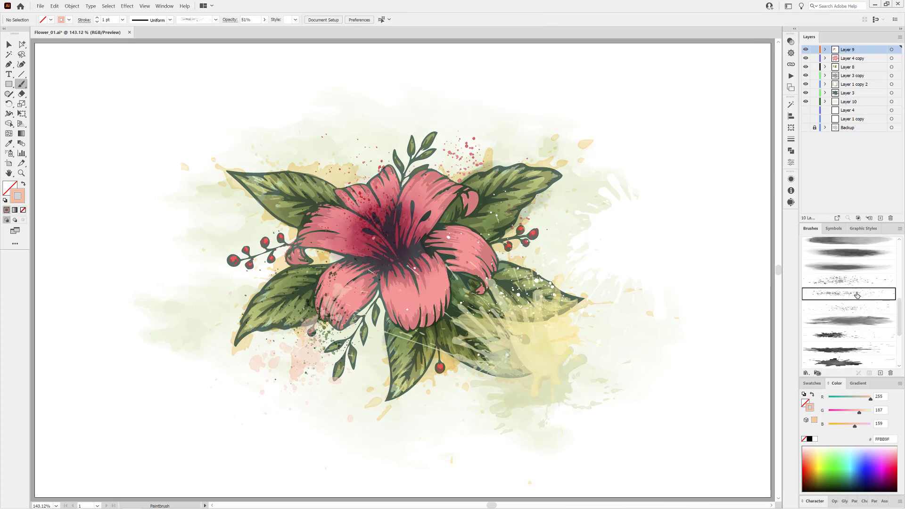
left_click(802, 468)
left_click_drag(870, 398, 862, 398)
left_click(788, 42)
left_click(703, 51)
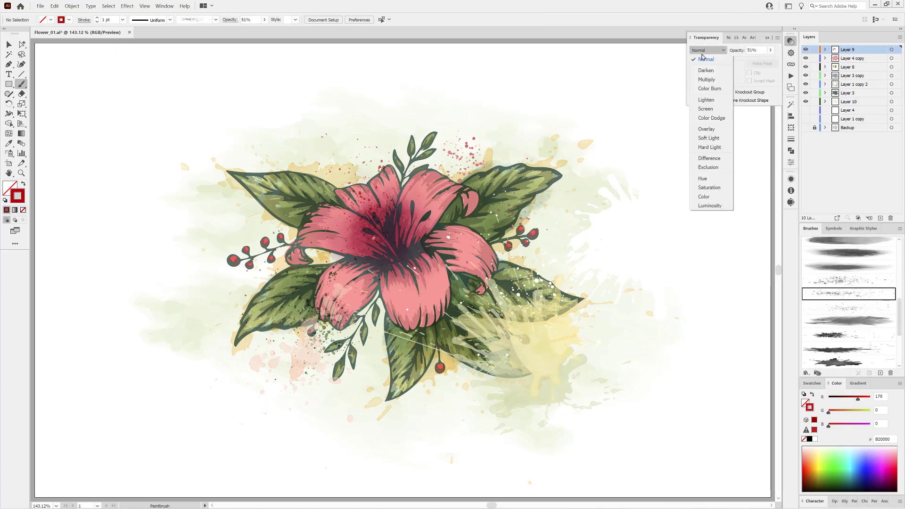
left_click(704, 78)
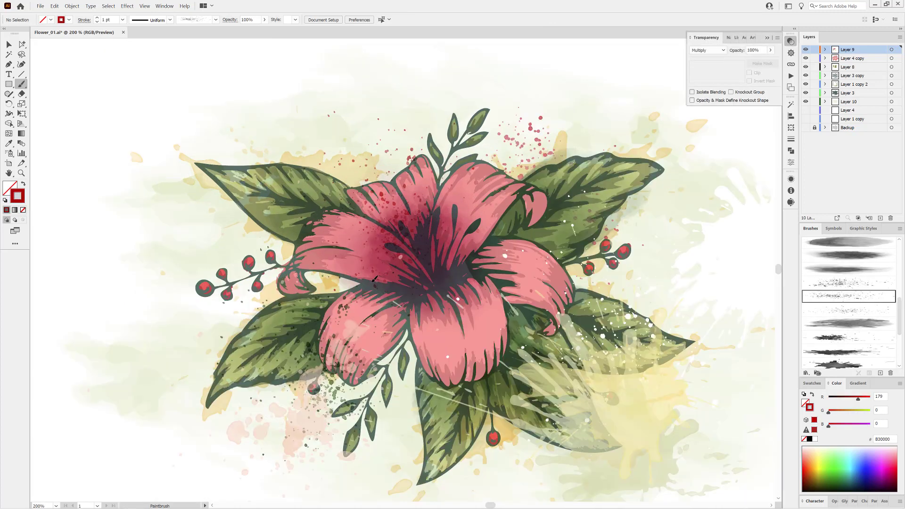
left_click(415, 246, "ctrl")
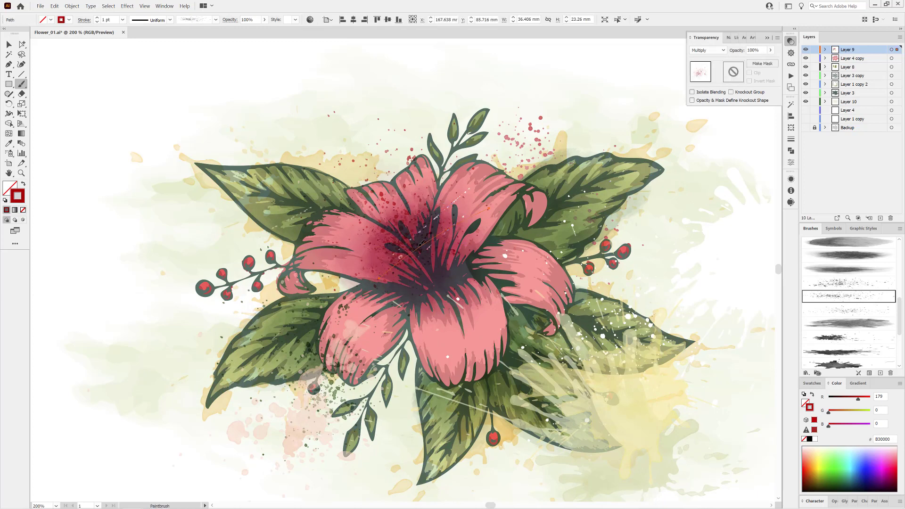
left_click(431, 271, "ctrl+alt")
left_click(466, 270, "ctrl+alt")
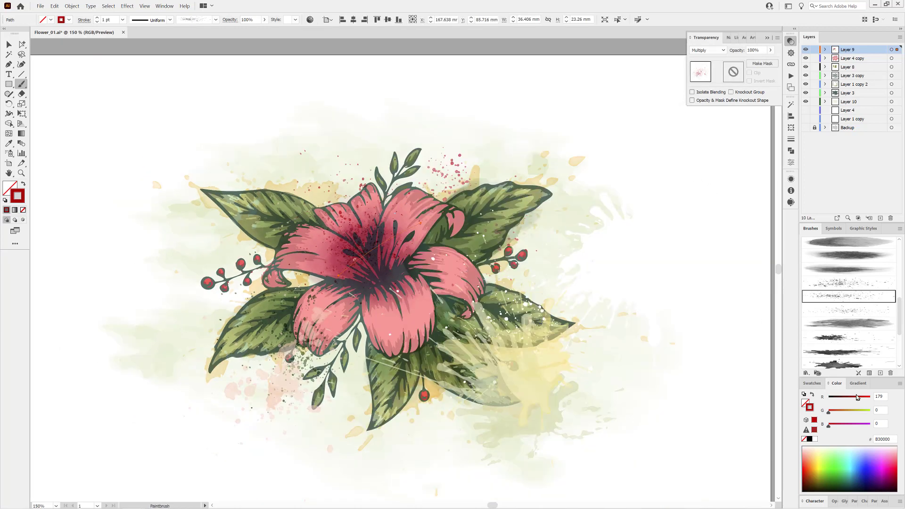
key("ctrl+0")
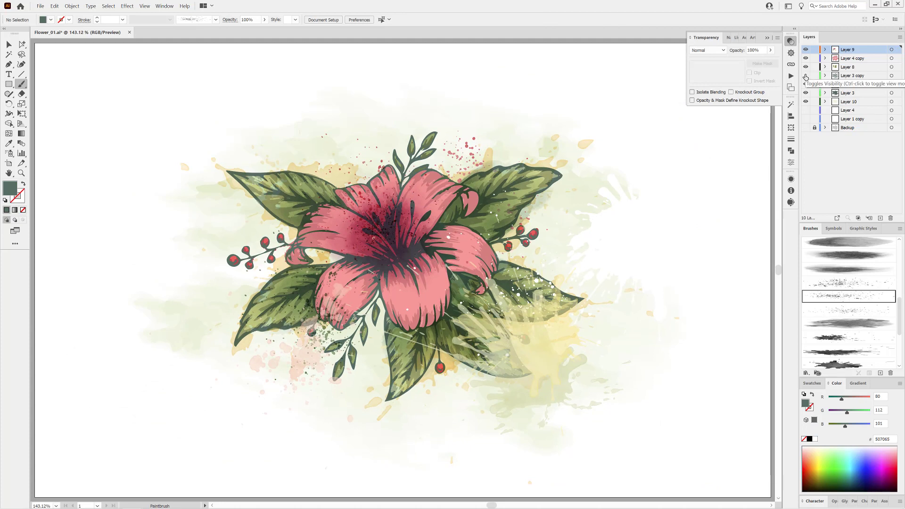
Recolor the line art on Layer 3 copy to a darker, deep teal fill
left_click(891, 75)
left_click_drag(846, 415, 841, 415)
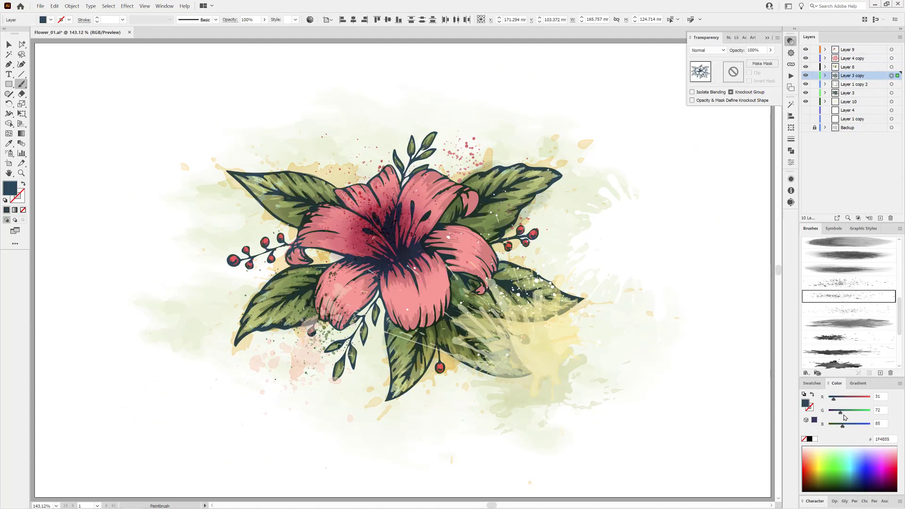
key("ctrl+shift+a")
Open the Dagubi_Stamps_Washes_Invert brush library and choose one of its wash brushes
scroll(844, 306, "up", 3)
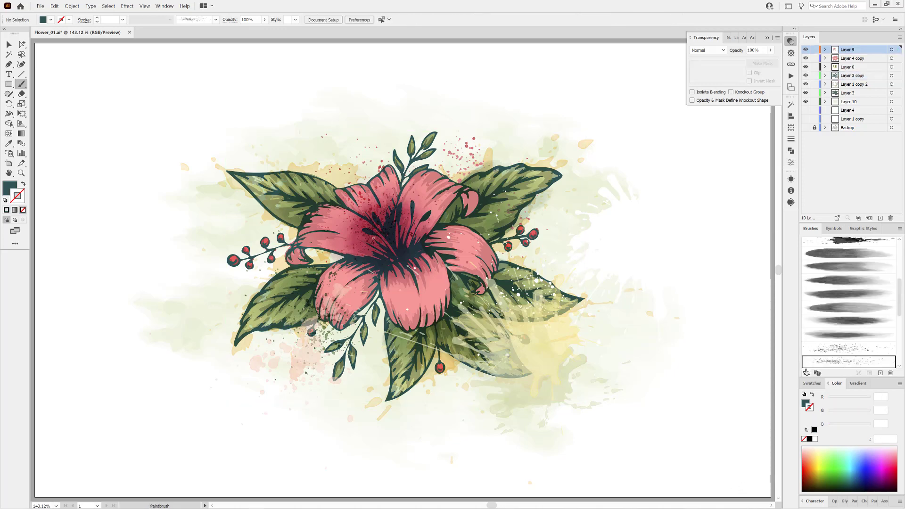
left_click(805, 373)
mouse_move(841, 429)
mouse_move(707, 503)
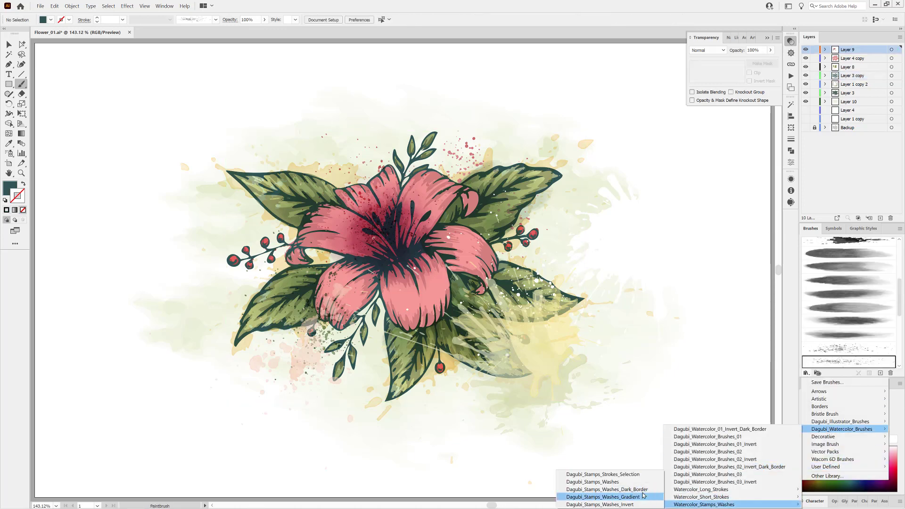
left_click(608, 493)
left_click(730, 387)
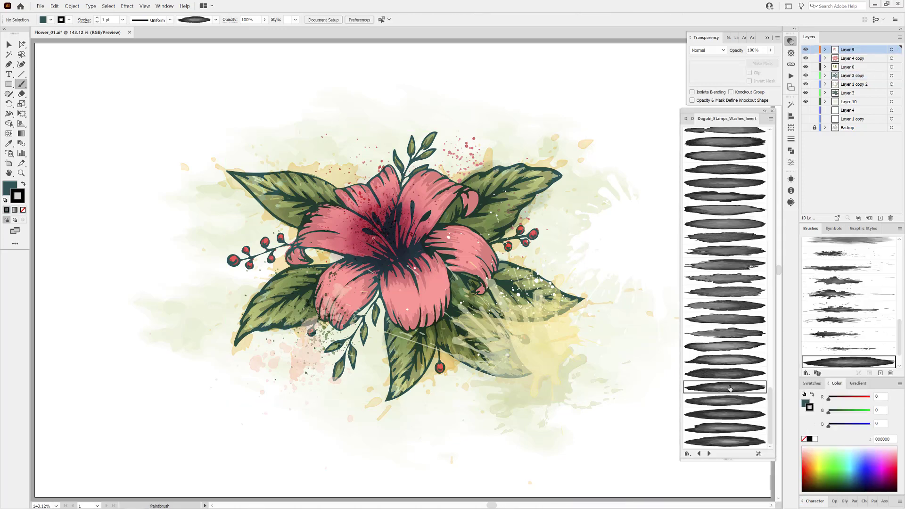
Paint a 2 pt black highlight stroke on the bottom petal with Color Dodge blending at 41% opacity
left_click(707, 50)
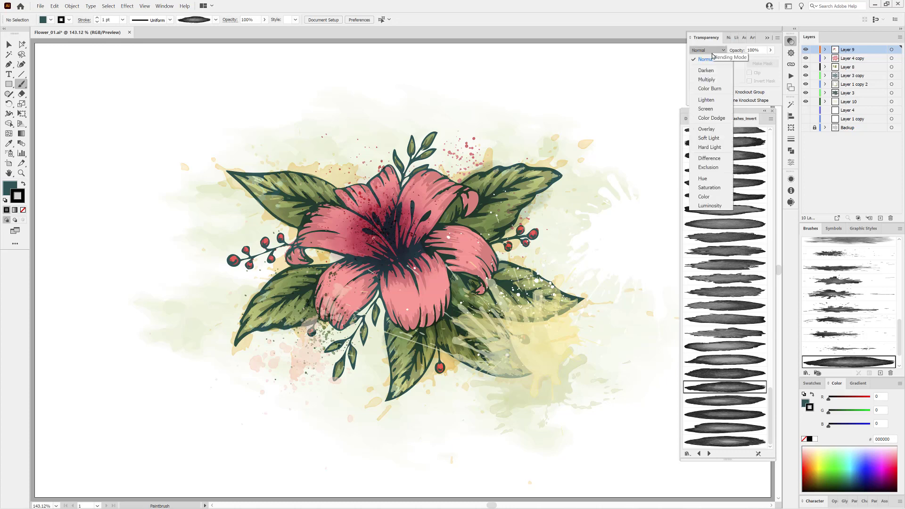
left_click(704, 126)
mouse_move(438, 282)
left_mouse_down()
mouse_move(405, 290)
mouse_move(424, 297)
mouse_move(409, 284)
left_mouse_up()
left_click_drag(768, 61, 751, 62)
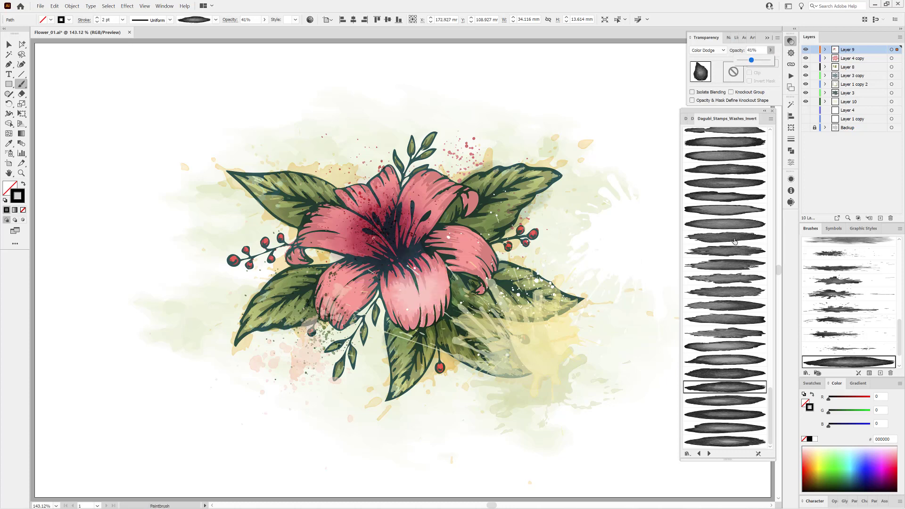
Paint Color Dodge highlight strokes on the right and lower-left petals with a reduced stroke weight and adjust their placement
left_click(662, 61, "ctrl")
left_click_drag(503, 274, 449, 245)
left_click(97, 22)
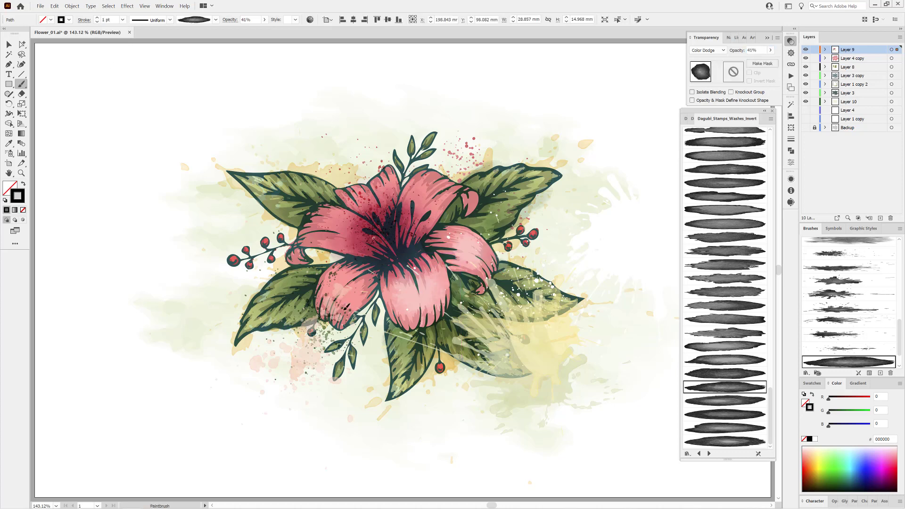
left_click_drag(362, 272, 343, 300)
mouse_move(354, 287)
left_mouse_down()
mouse_move(345, 287)
mouse_move(375, 255)
left_mouse_up()
left_click_drag(352, 286, 347, 290)
left_click(69, 338, "ctrl")
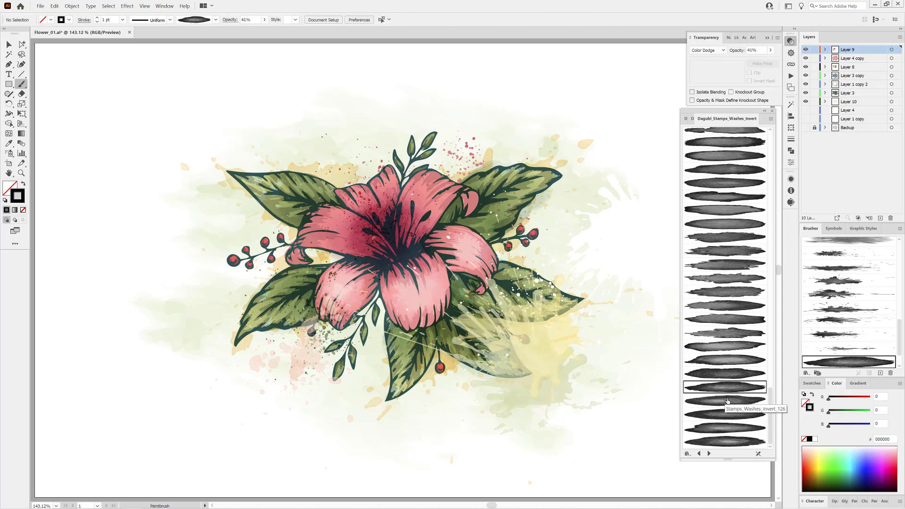
Choose another inverted wash brush and paint 1 pt highlights on the left and upper-right petals
left_click(727, 430)
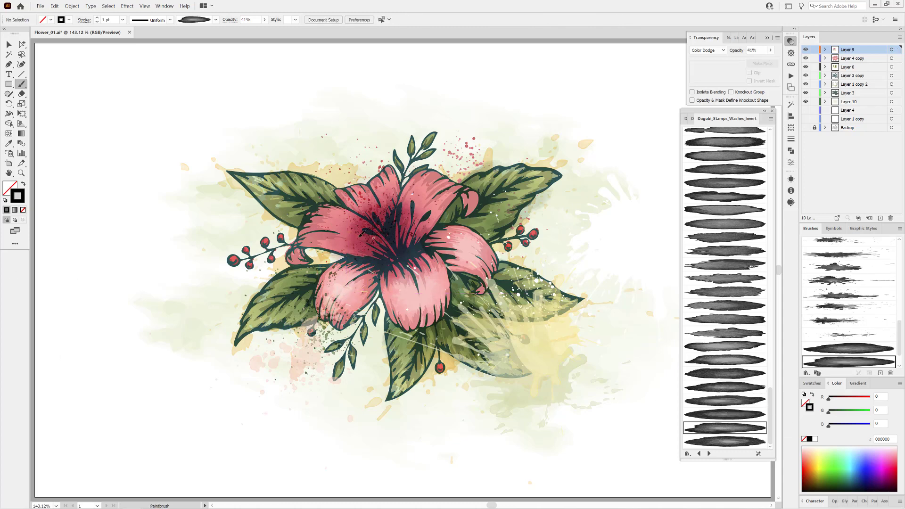
mouse_move(362, 232)
left_mouse_down()
mouse_move(331, 232)
mouse_move(405, 238)
left_mouse_up()
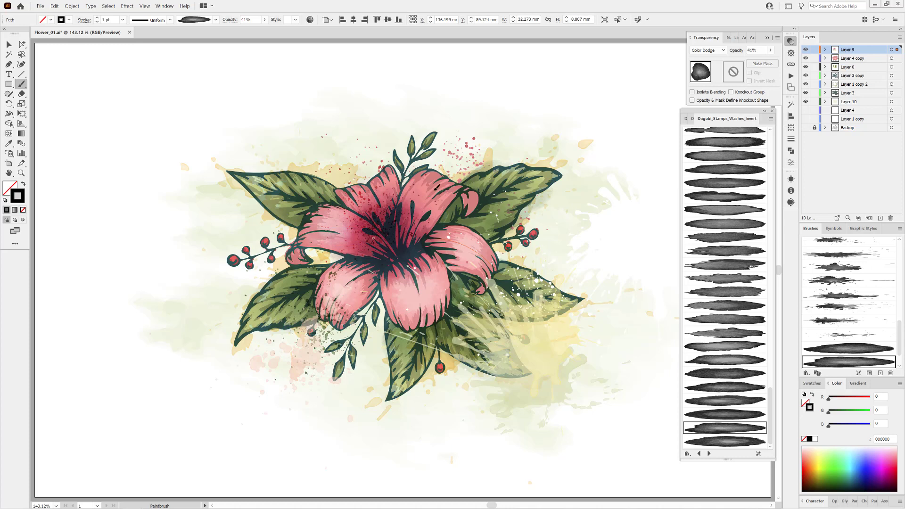
left_click_drag(461, 173, 415, 206)
left_click(83, 89, "ctrl")
Paint smaller highlights on the top petals, using stroke weights of 0.5 pt and 0.8 pt
left_click(97, 22)
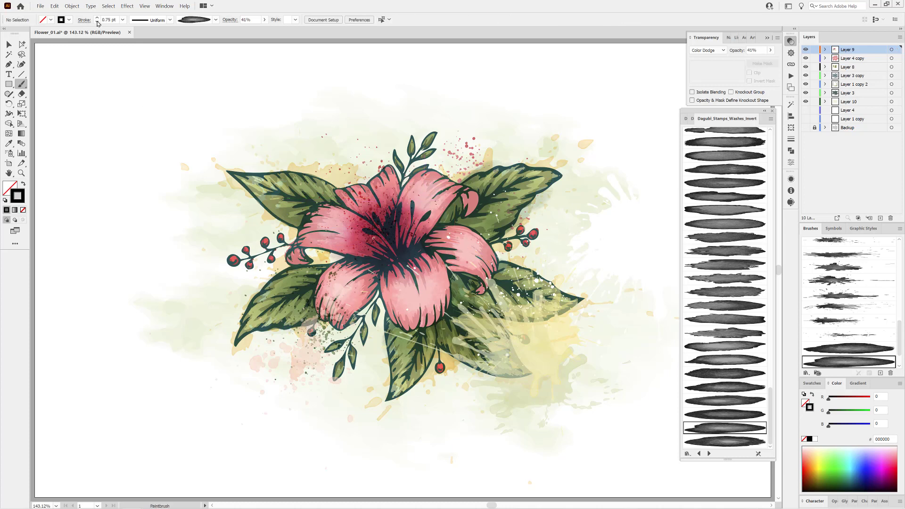
mouse_move(383, 181)
left_mouse_down()
mouse_move(358, 202)
mouse_move(391, 195)
left_mouse_up()
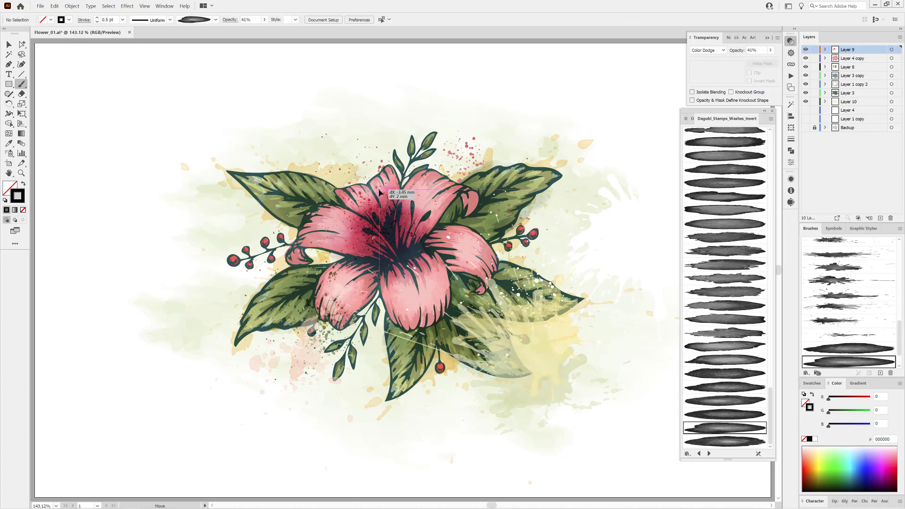
left_click_drag(333, 199, 332, 199)
left_click(97, 18)
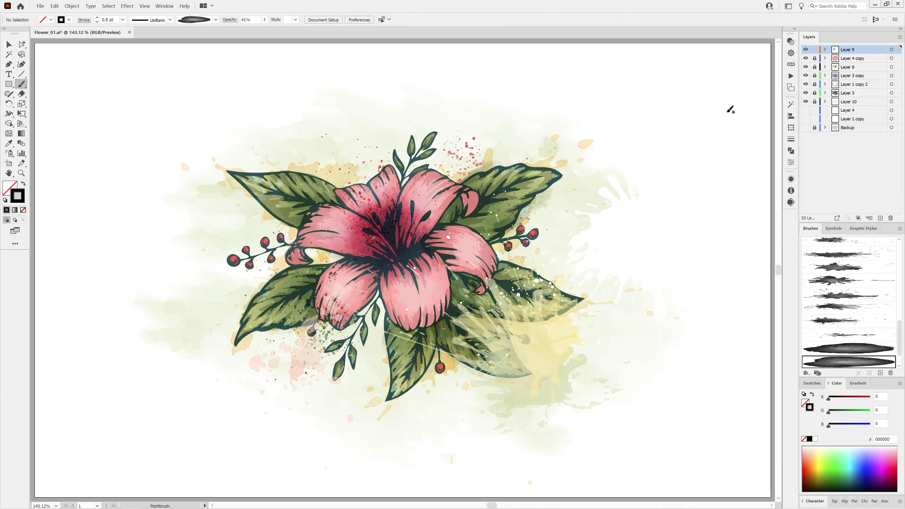
Collect the most recent highlight paths of Layer 9 in a new sublayer
left_click(824, 49)
left_click(857, 58)
left_click(860, 104, "shift")
left_click(899, 37)
left_click(857, 130)
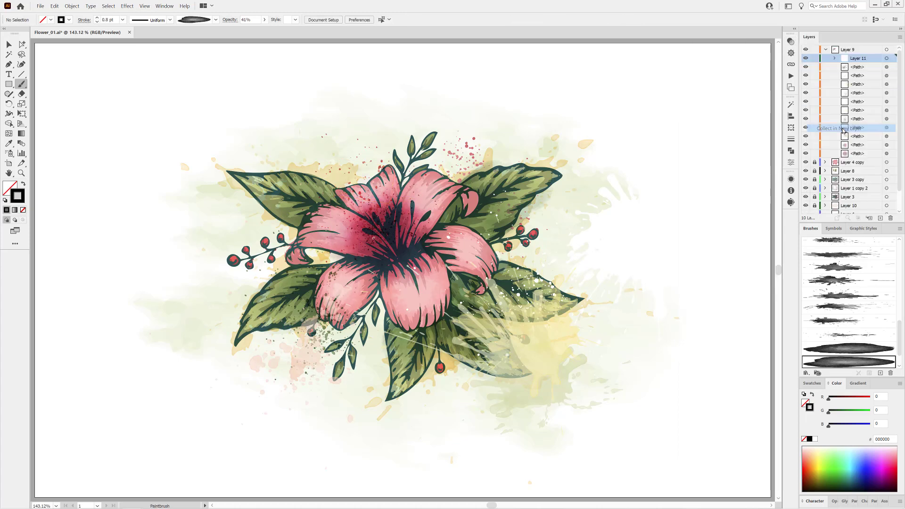
Target the highlight paths in the new sublayer, set their opacity to 48% and deselect them
left_click_drag(884, 70, 885, 102)
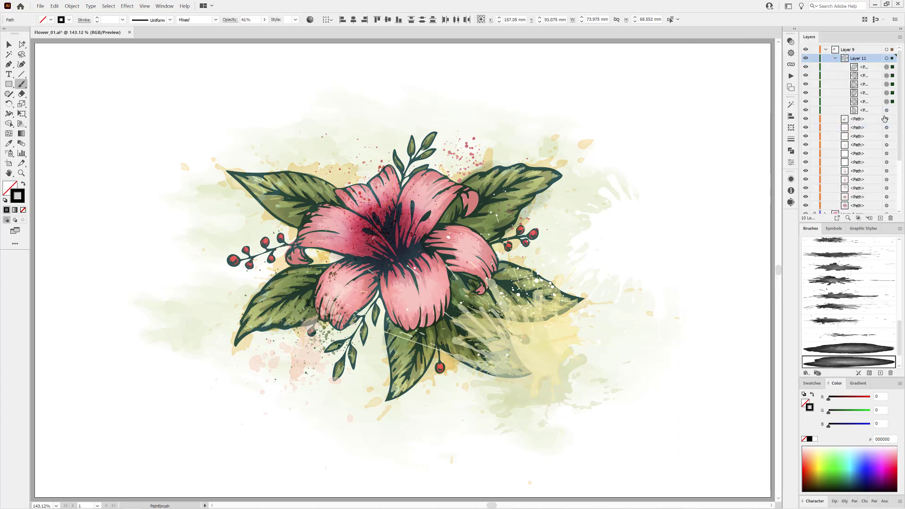
left_click(264, 20)
left_click_drag(252, 29, 248, 31)
left_click(55, 64, "ctrl")
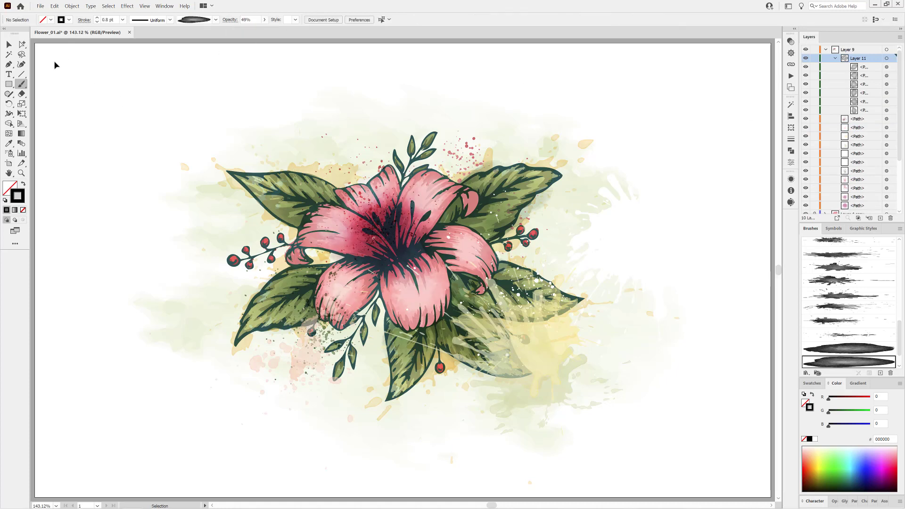
Collapse and lock Layer 9, and add a new empty layer above it
left_click(827, 50)
key("v")
left_click(879, 218)
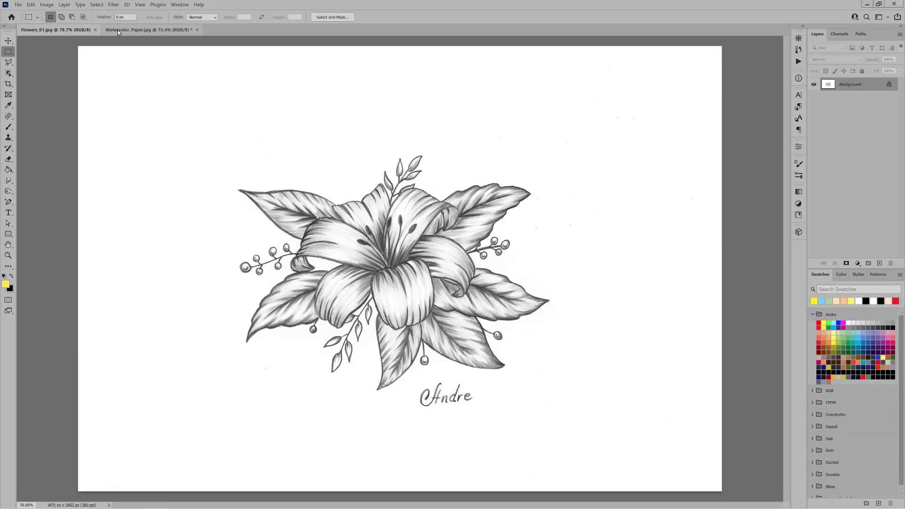
In Photoshop, select the entire Watercolor_Paper.jpg image and copy it
left_click(118, 30)
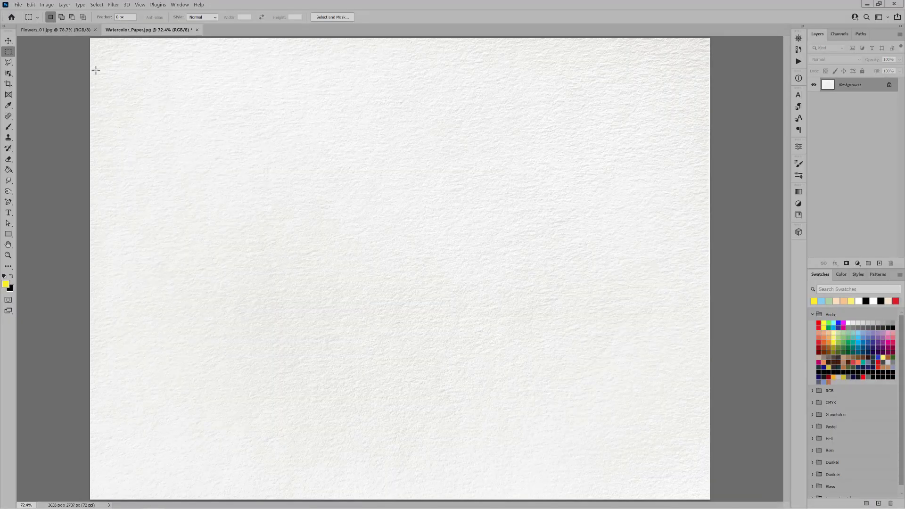
left_click(96, 5)
left_click(100, 12)
left_click(31, 4)
left_click(35, 56)
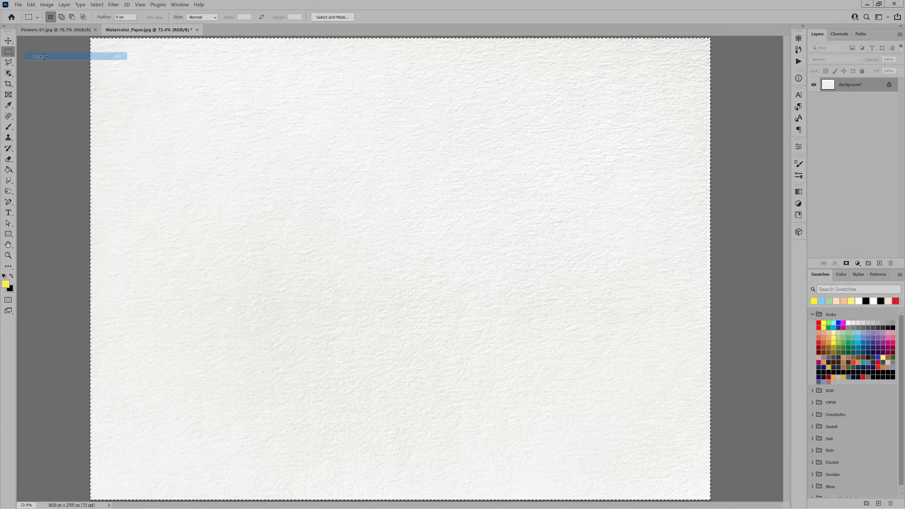
Switch back to Illustrator and paste the copied watercolor paper onto the new top layer
left_click(132, 500)
scroll(432, 261, "down", 5)
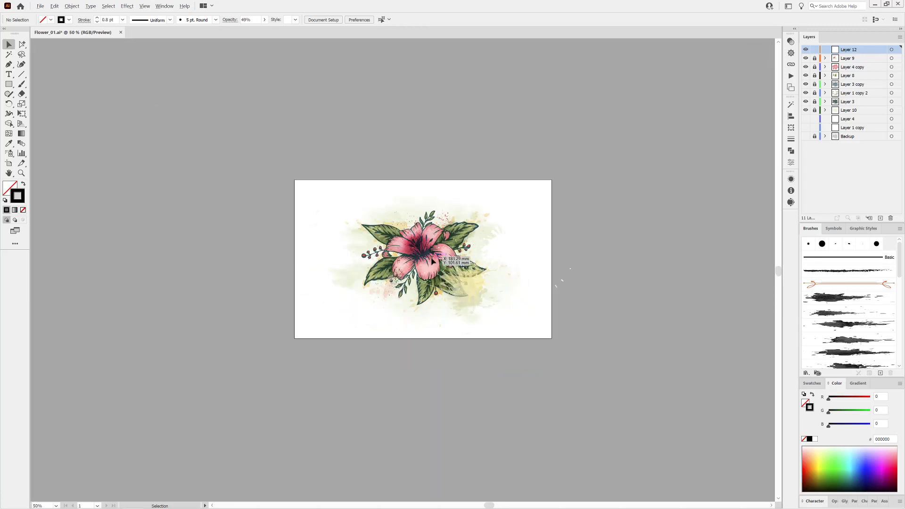
left_click(51, 6)
left_click(71, 41)
scroll(443, 236, "down", 3)
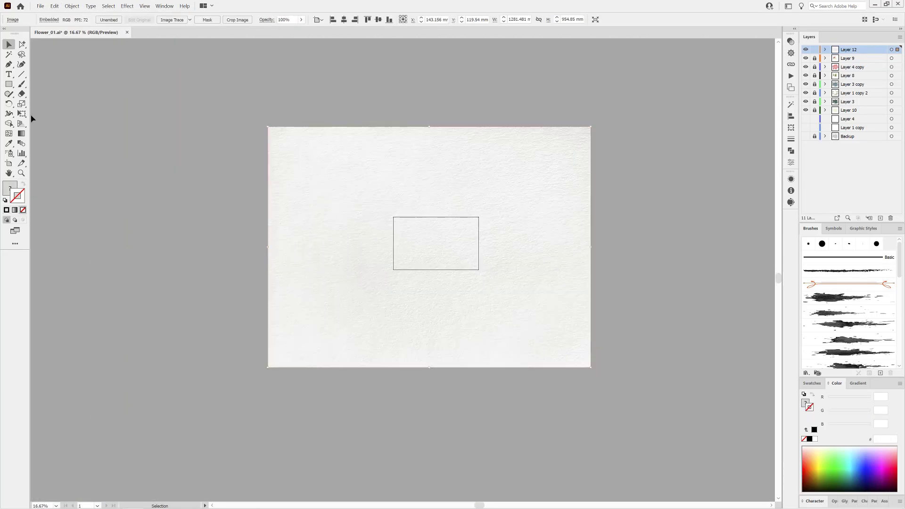
Scale the paper image down with Free Transform to about 345 × 257 mm, just covering the artboard
left_click(21, 113)
left_click_drag(590, 126, 481, 208)
scroll(440, 253, "up", 5)
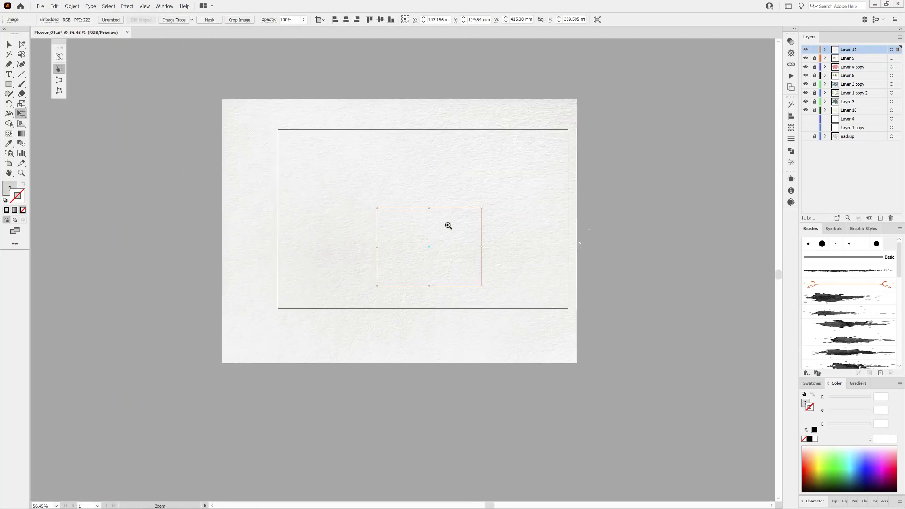
scroll(448, 226, "up", 2)
left_click_drag(147, 425, 219, 353)
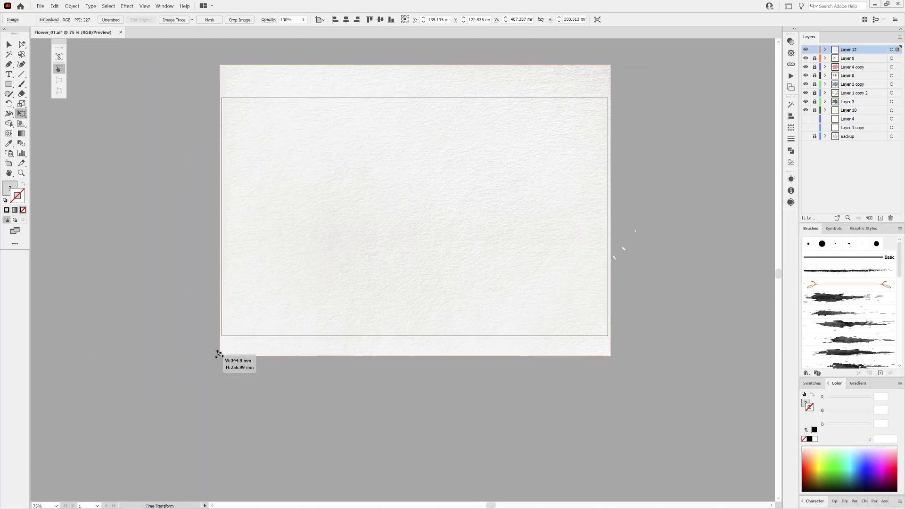
Crop the paper image to the artboard edges, at 340 × 210 mm
left_click(240, 19)
left_click_drag(220, 97, 223, 99)
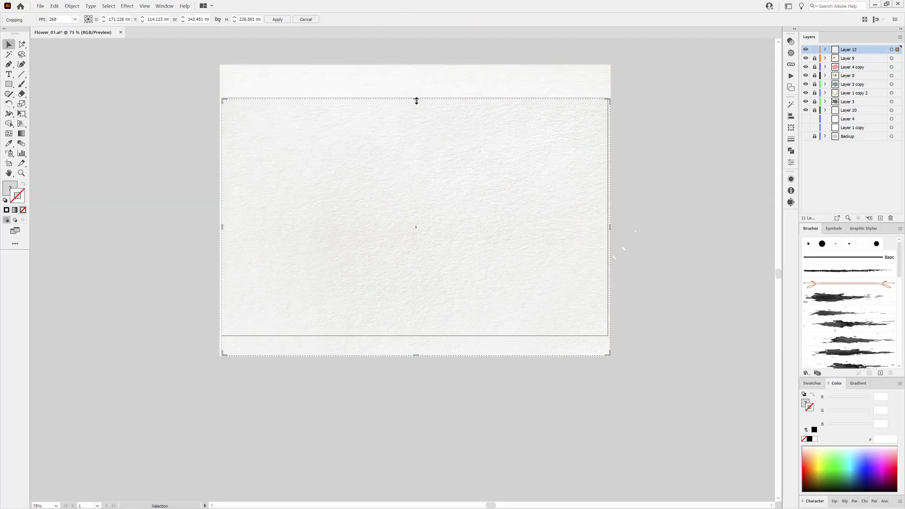
left_click_drag(609, 355, 606, 335)
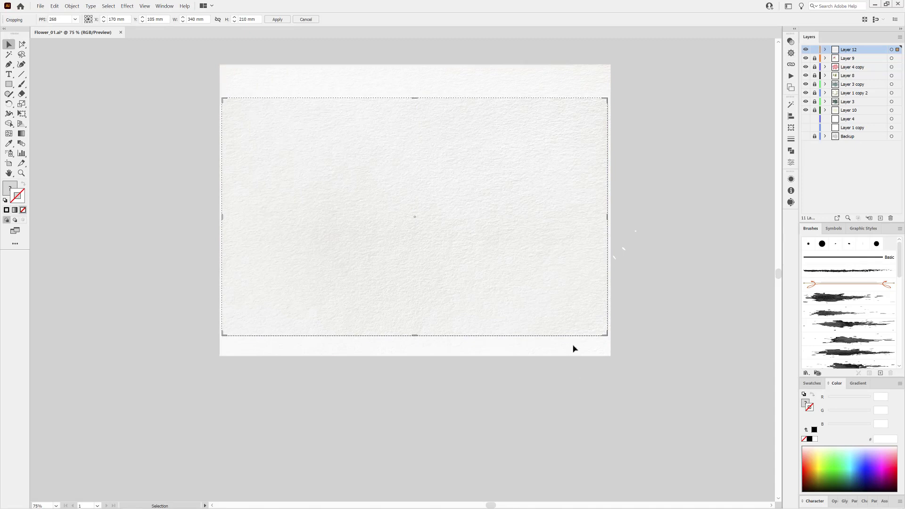
left_click(278, 20)
Target the whole paper layer and set its blending mode to Multiply
left_click(891, 50)
left_click(790, 41)
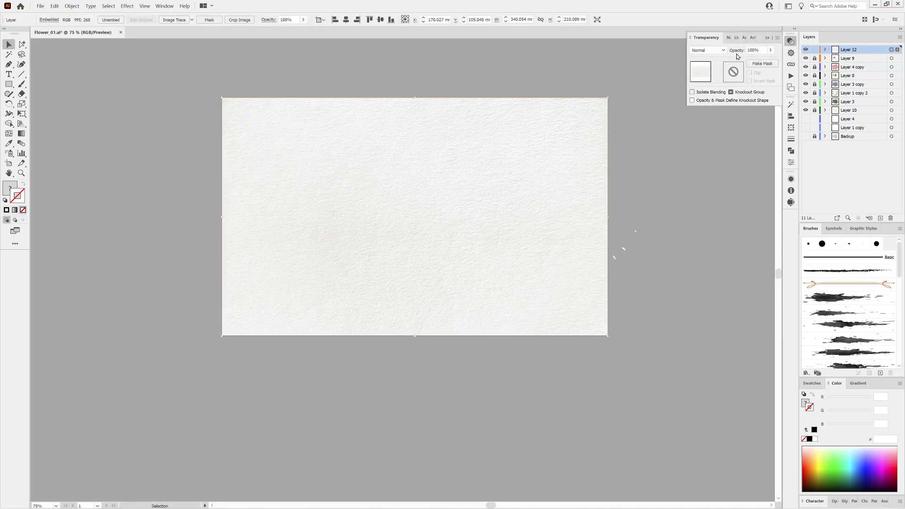
left_click(713, 51)
left_click(701, 79)
left_click_drag(431, 212, 541, 254)
scroll(541, 254, "down", 1)
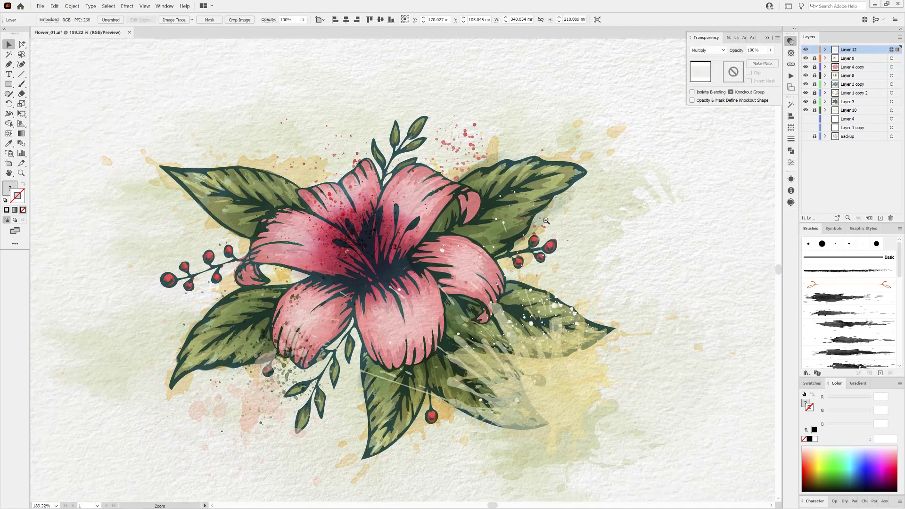
Inspect the paper texture up close and across the whole artboard, including the layer's opacity setting
mouse_move(763, 62)
left_mouse_down()
mouse_move(749, 61)
mouse_move(778, 61)
left_mouse_up()
left_click(770, 50)
scroll(645, 274, "down", 6)
left_click_drag(733, 336, 608, 317)
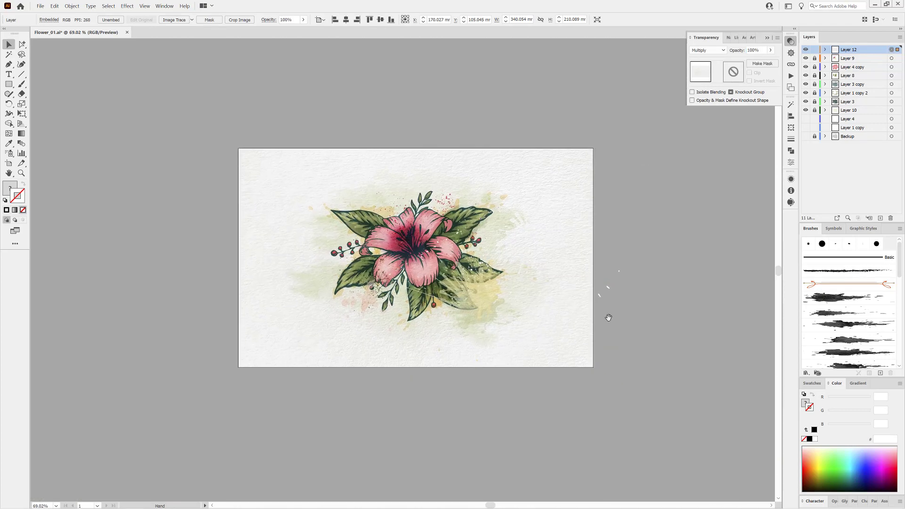
scroll(436, 258, "up", 4)
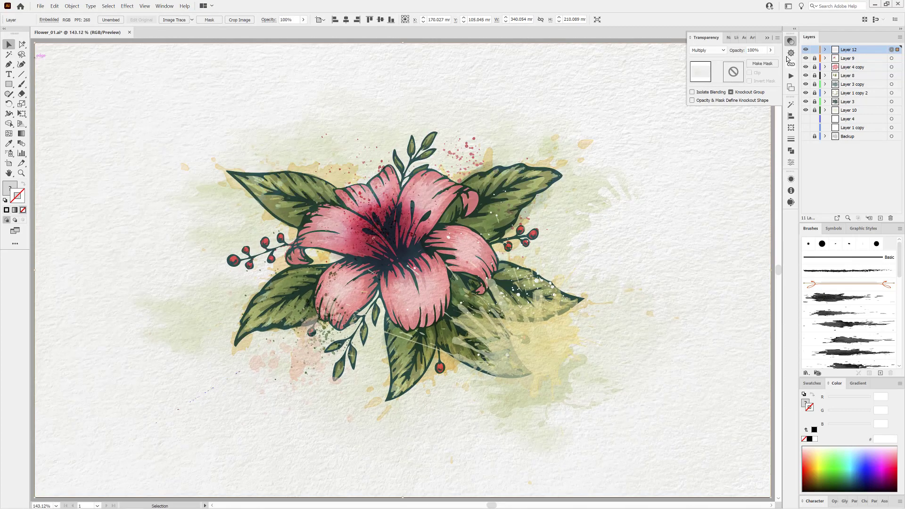
left_click(729, 125)
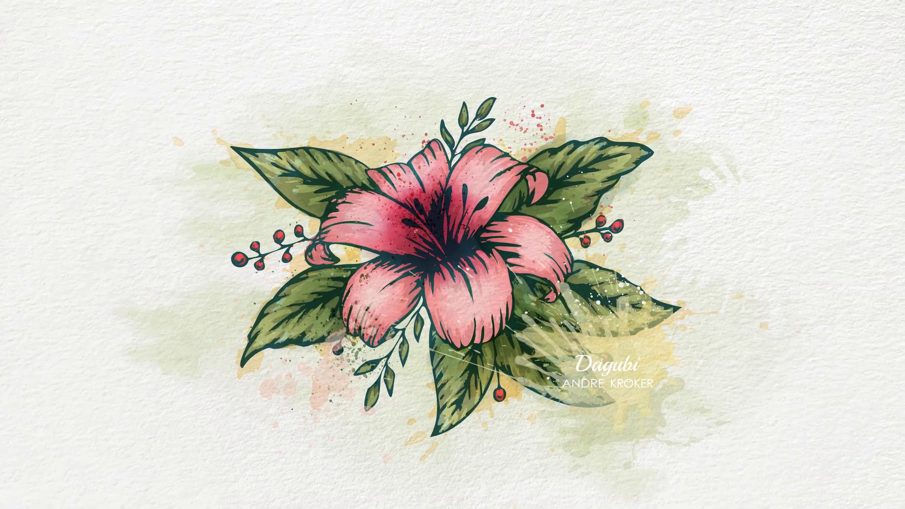